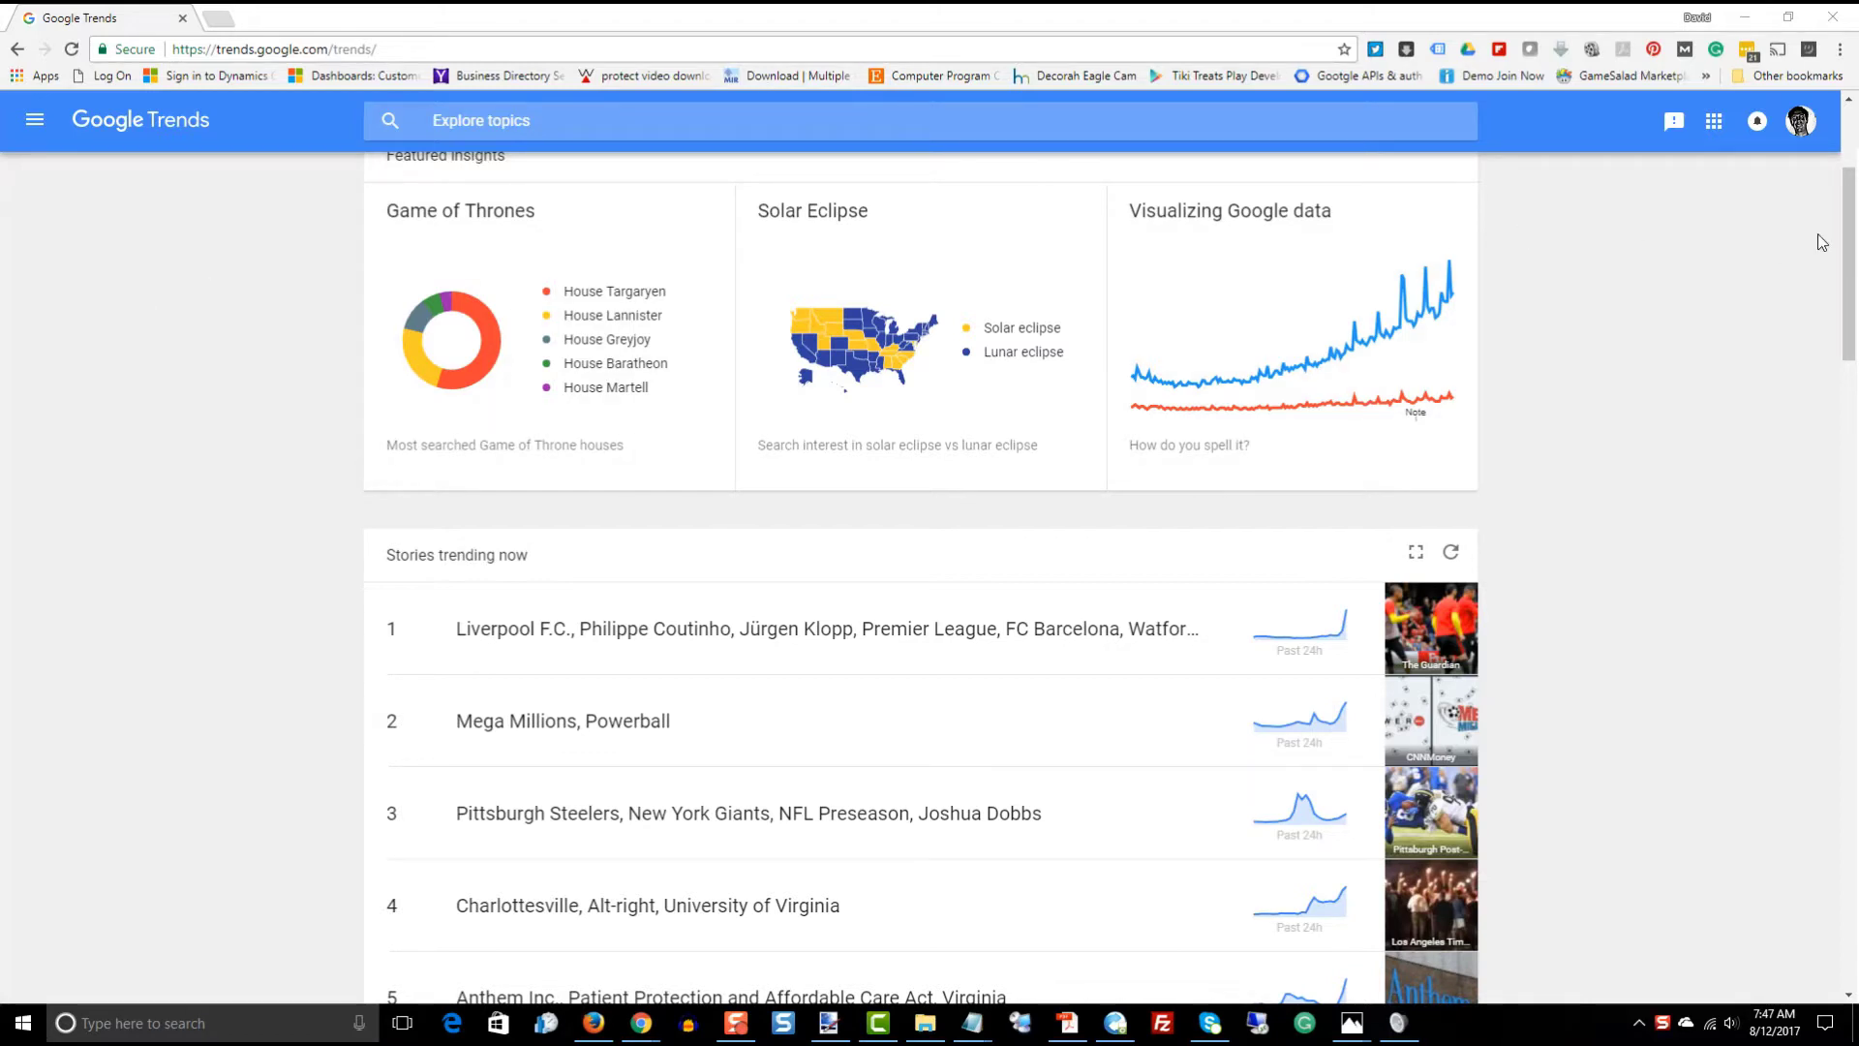
Search Google Trends for 'anxiety' to show its worldwide past-12-months interest and regional map.
{"action": "left_click_drag", "start_coordinate": [1849, 204], "coordinate": [1849, 143]}
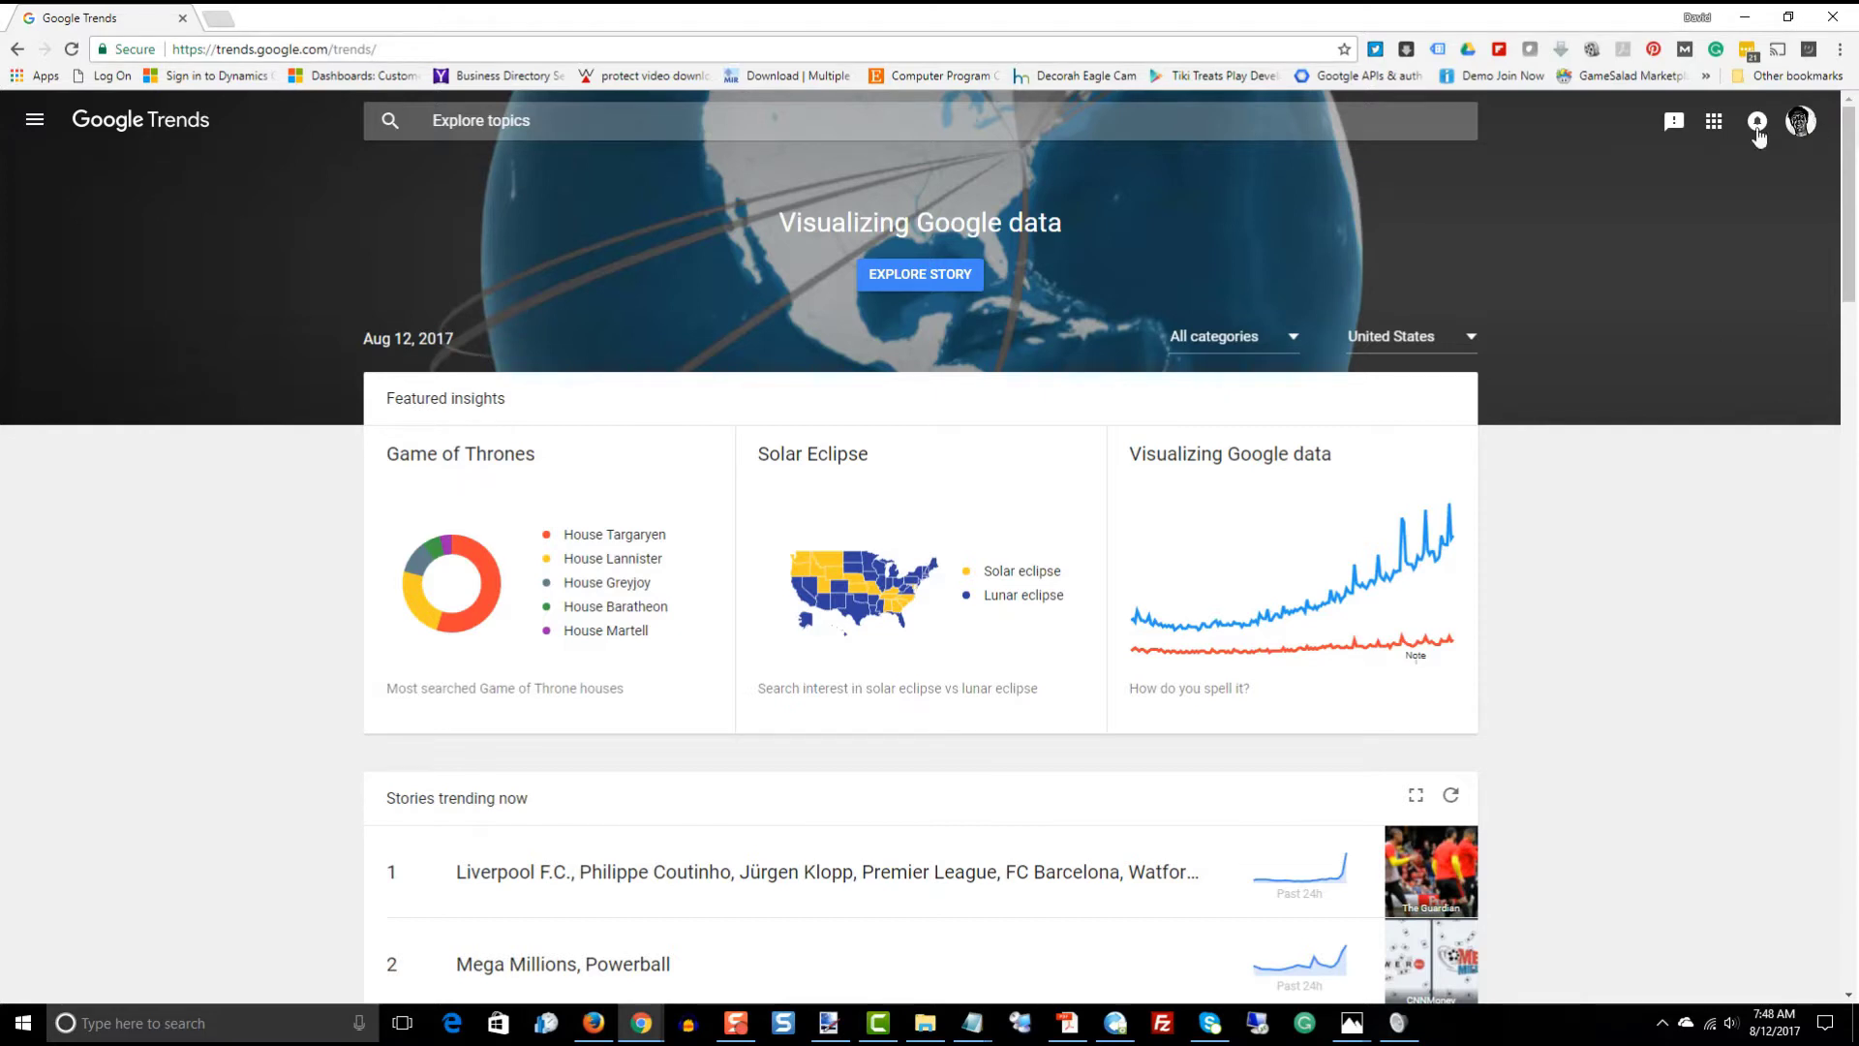
{"action": "left_click", "coordinate": [509, 123]}
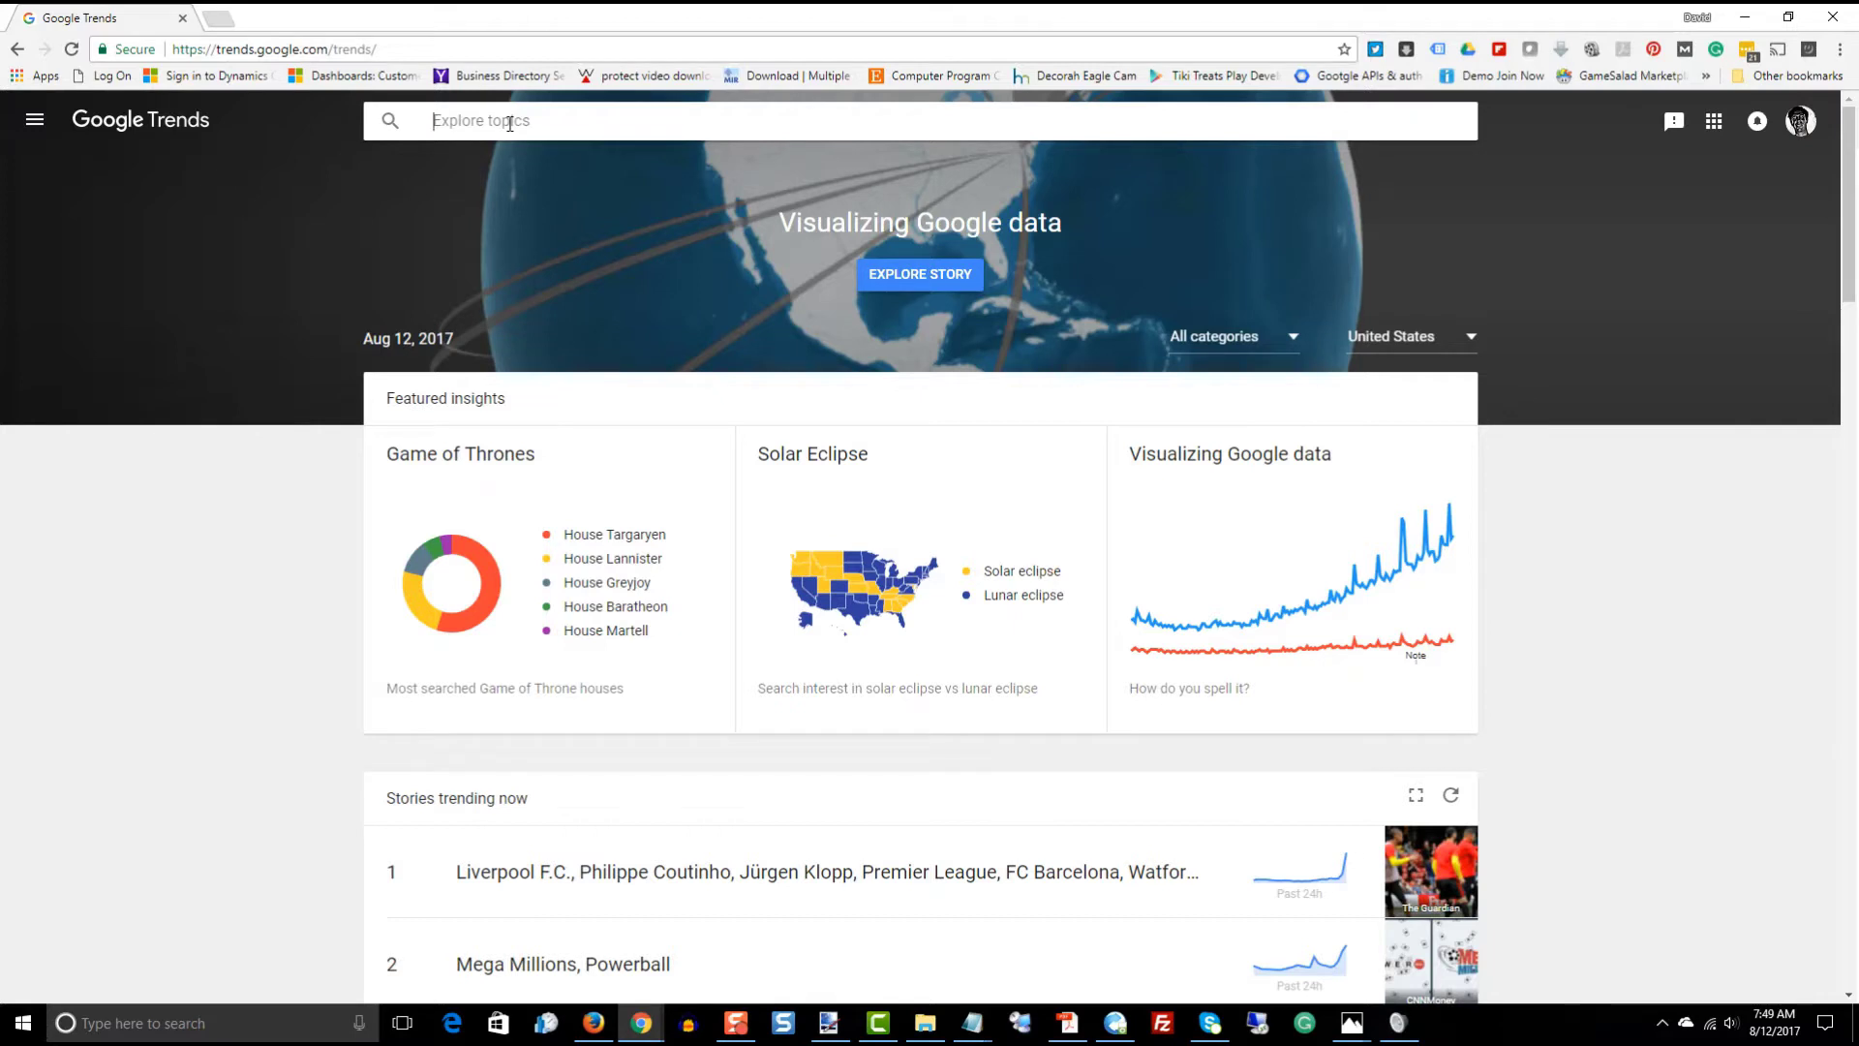
{"action": "type", "text": "ax"}
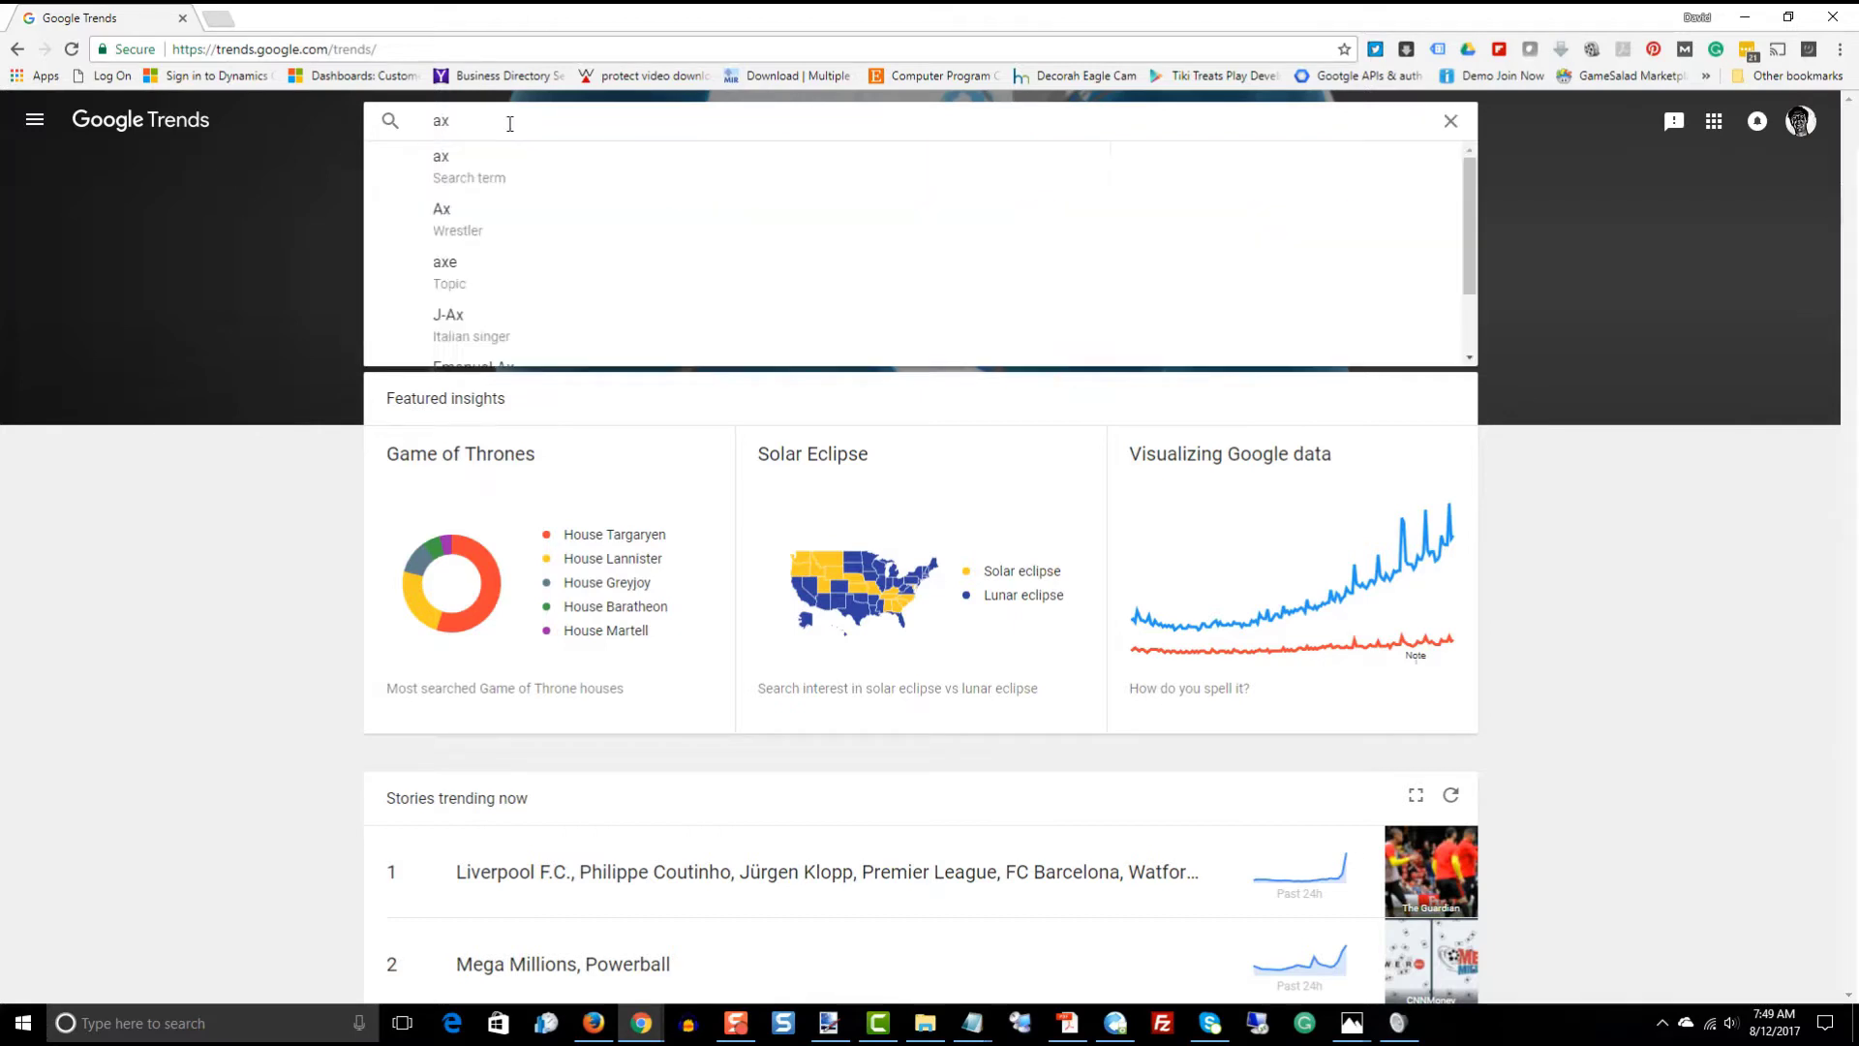
{"action": "key", "text": "BackSpace"}
{"action": "type", "text": "nxi"}
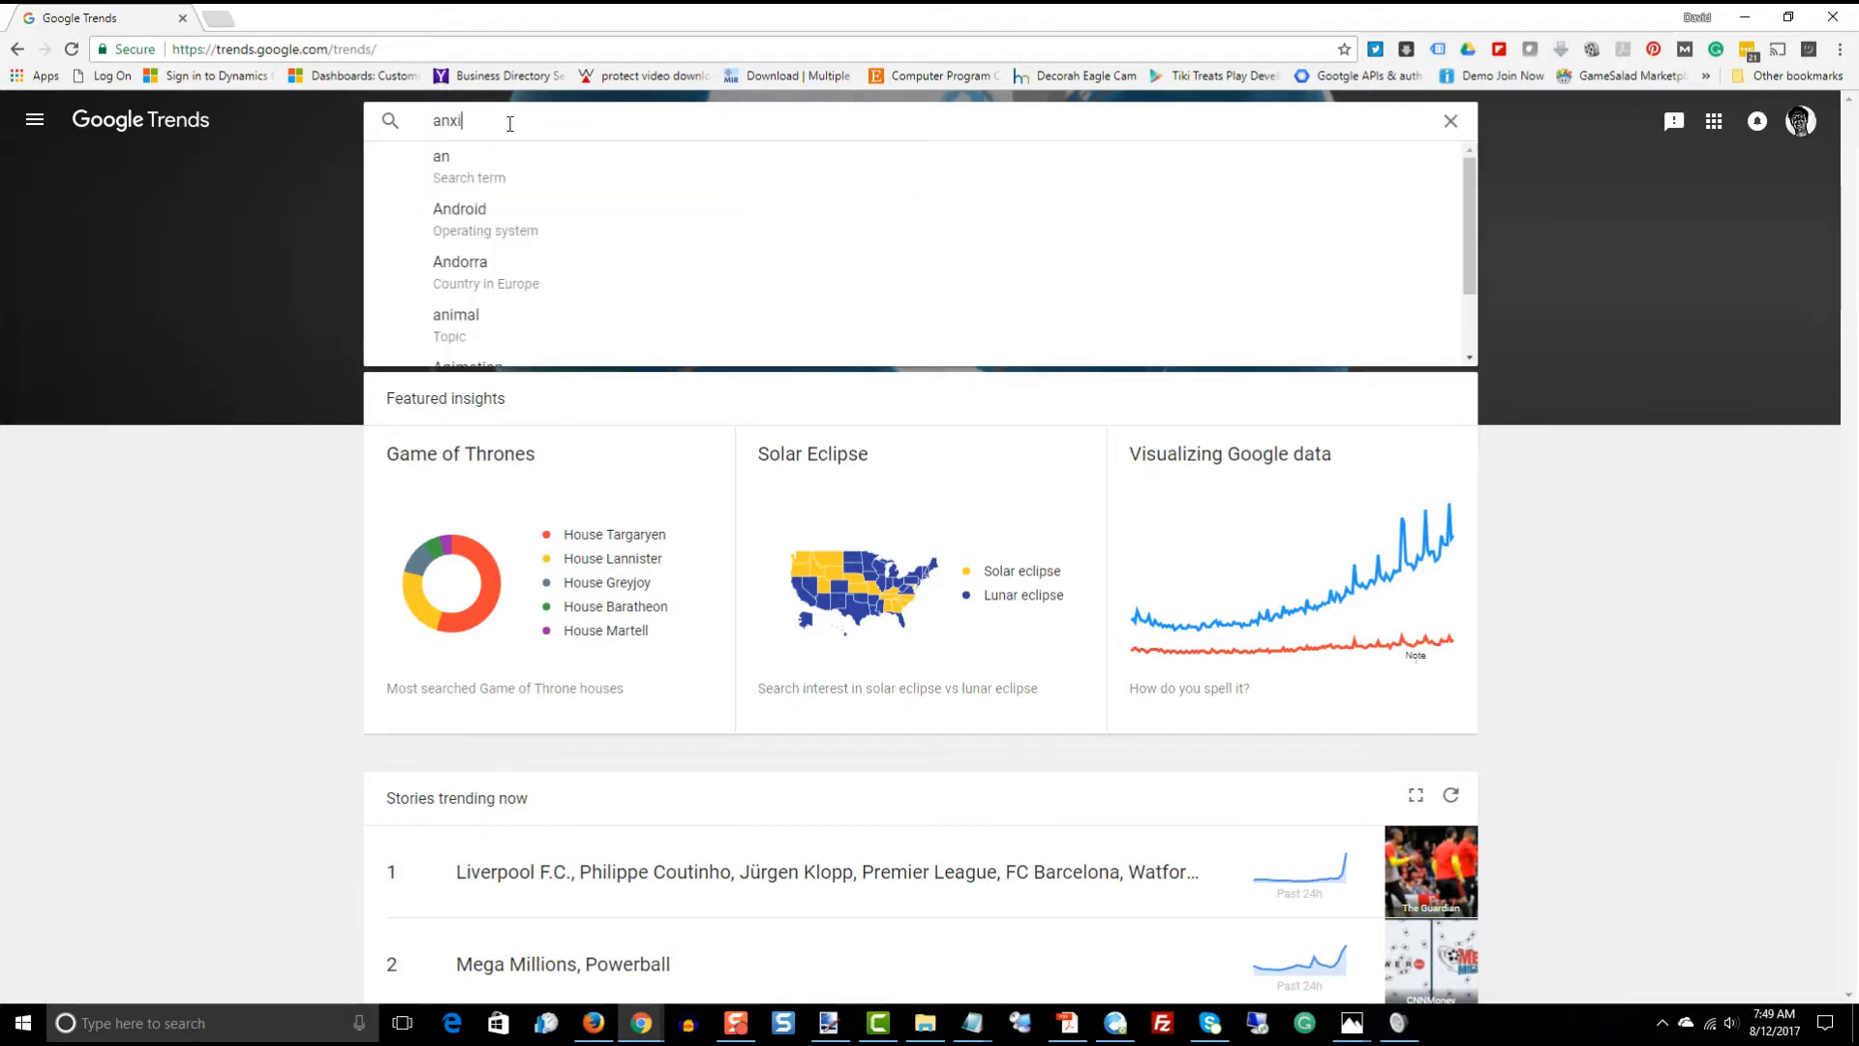
{"action": "type", "text": "ety"}
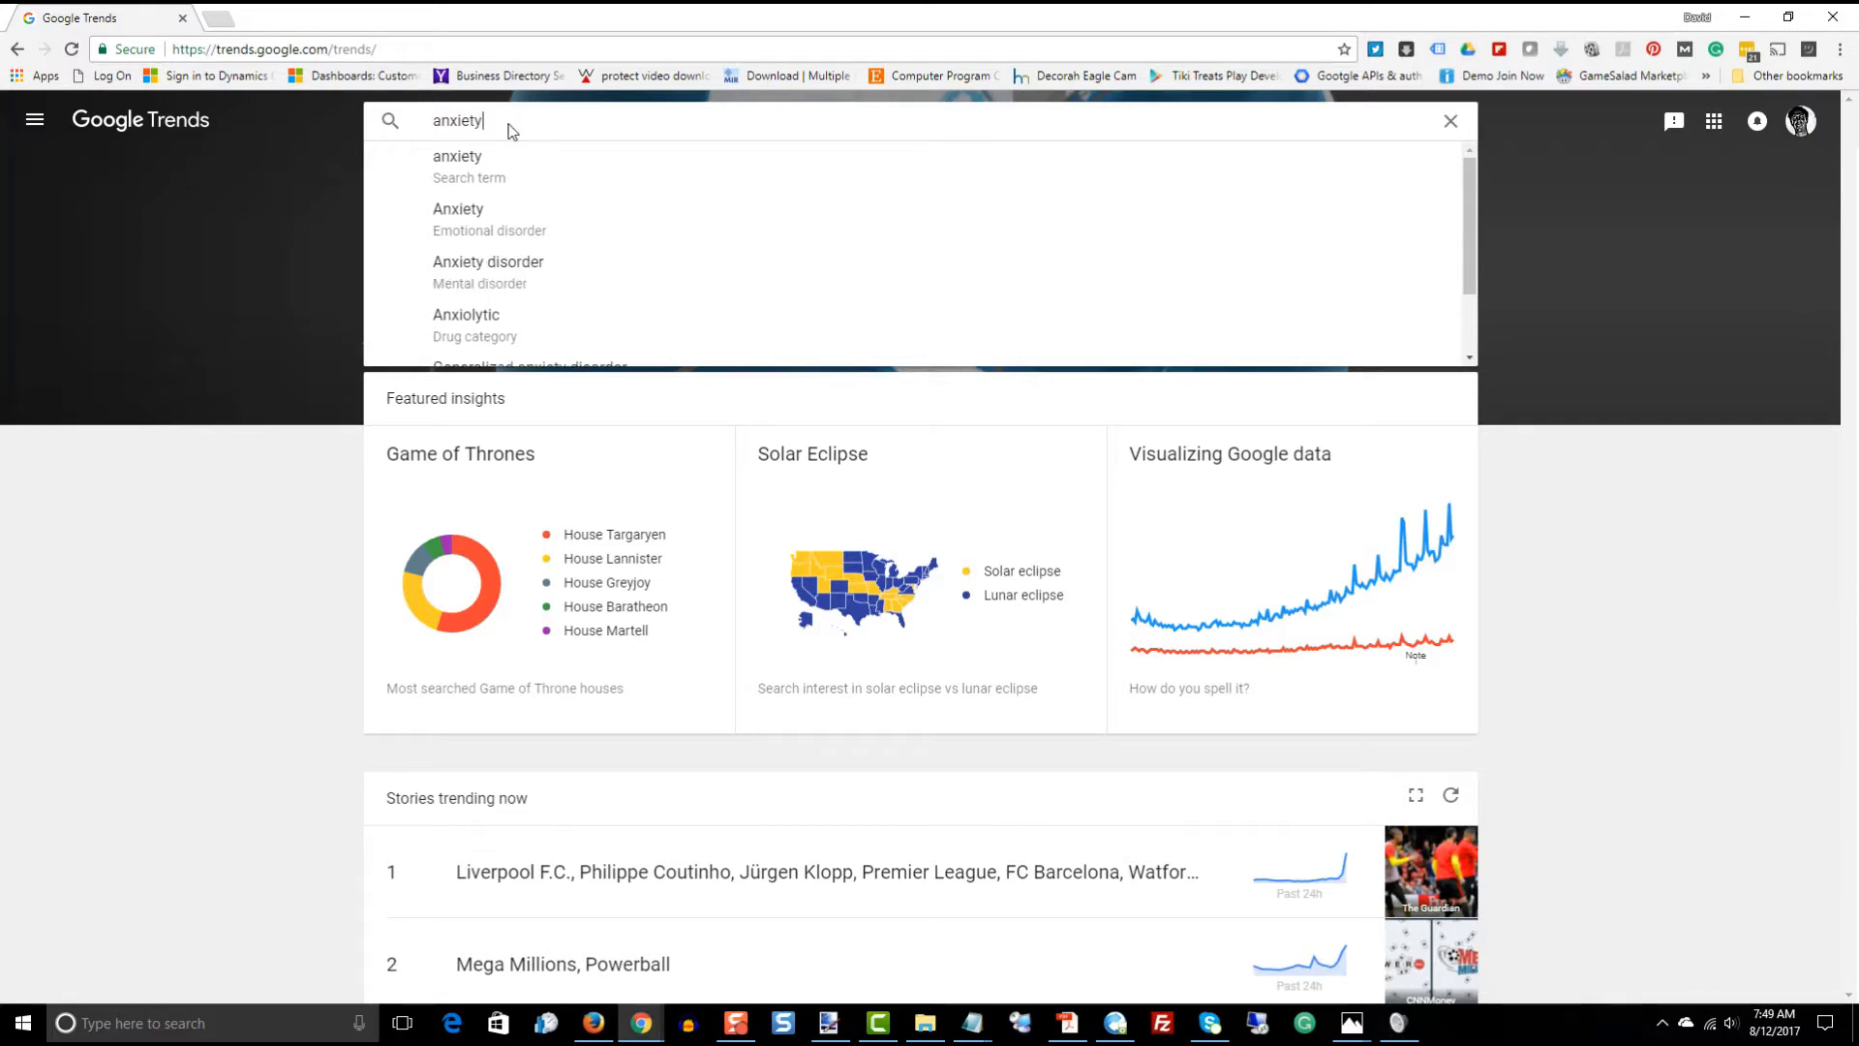
{"action": "key", "text": "Return"}
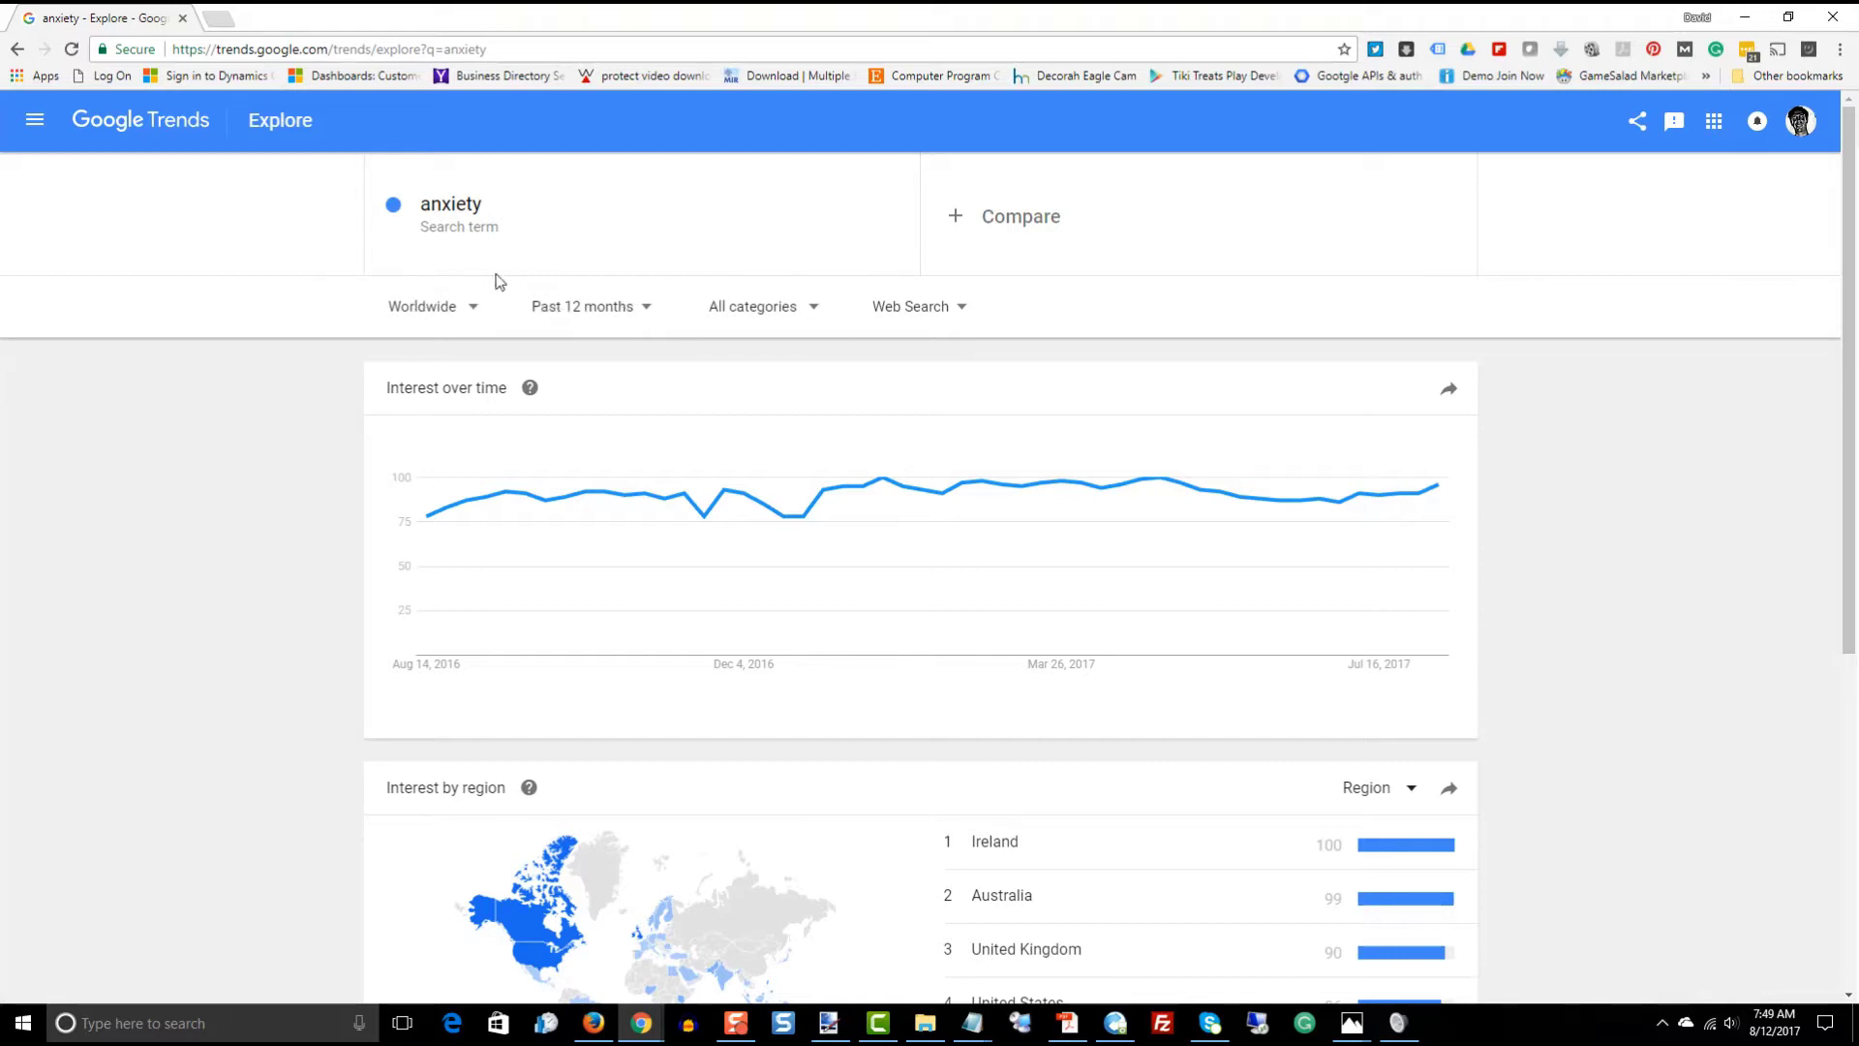
Set the location filter from Worldwide to United States to see interest by state.
{"action": "left_click", "coordinate": [472, 304]}
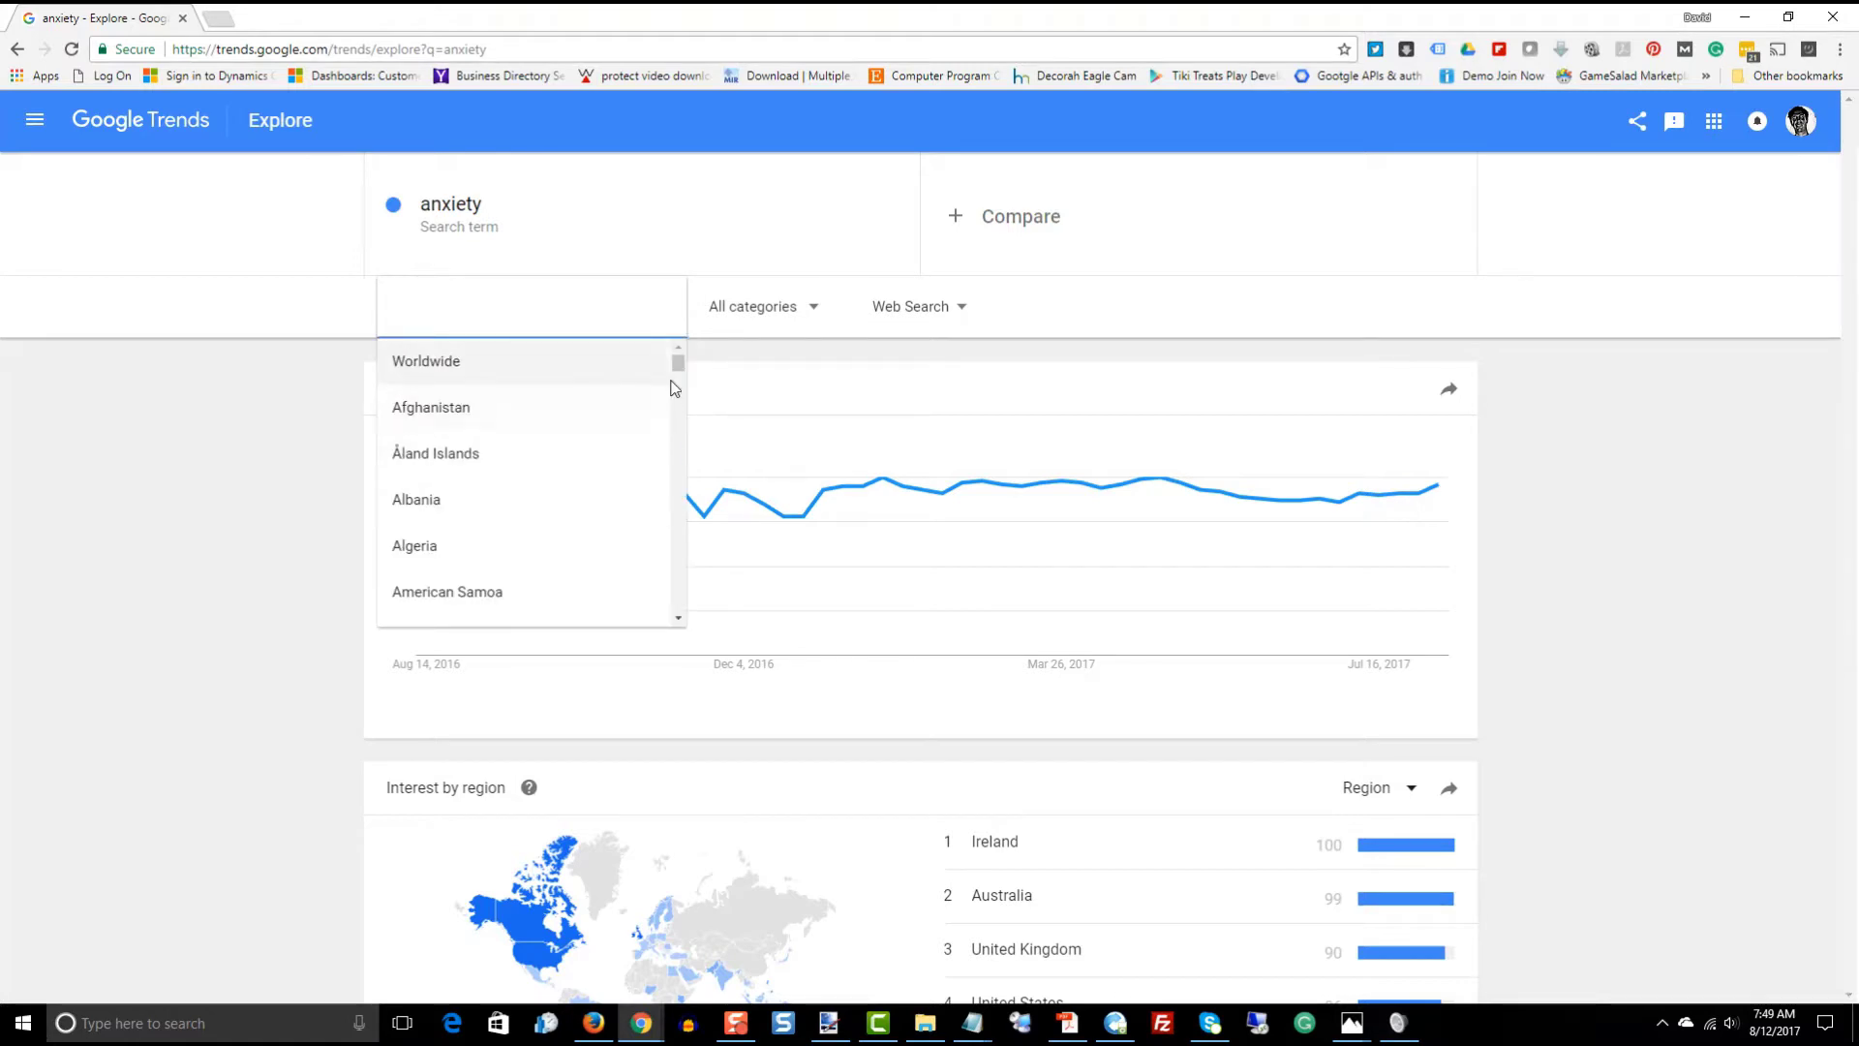
{"action": "left_click_drag", "start_coordinate": [677, 361], "coordinate": [681, 590]}
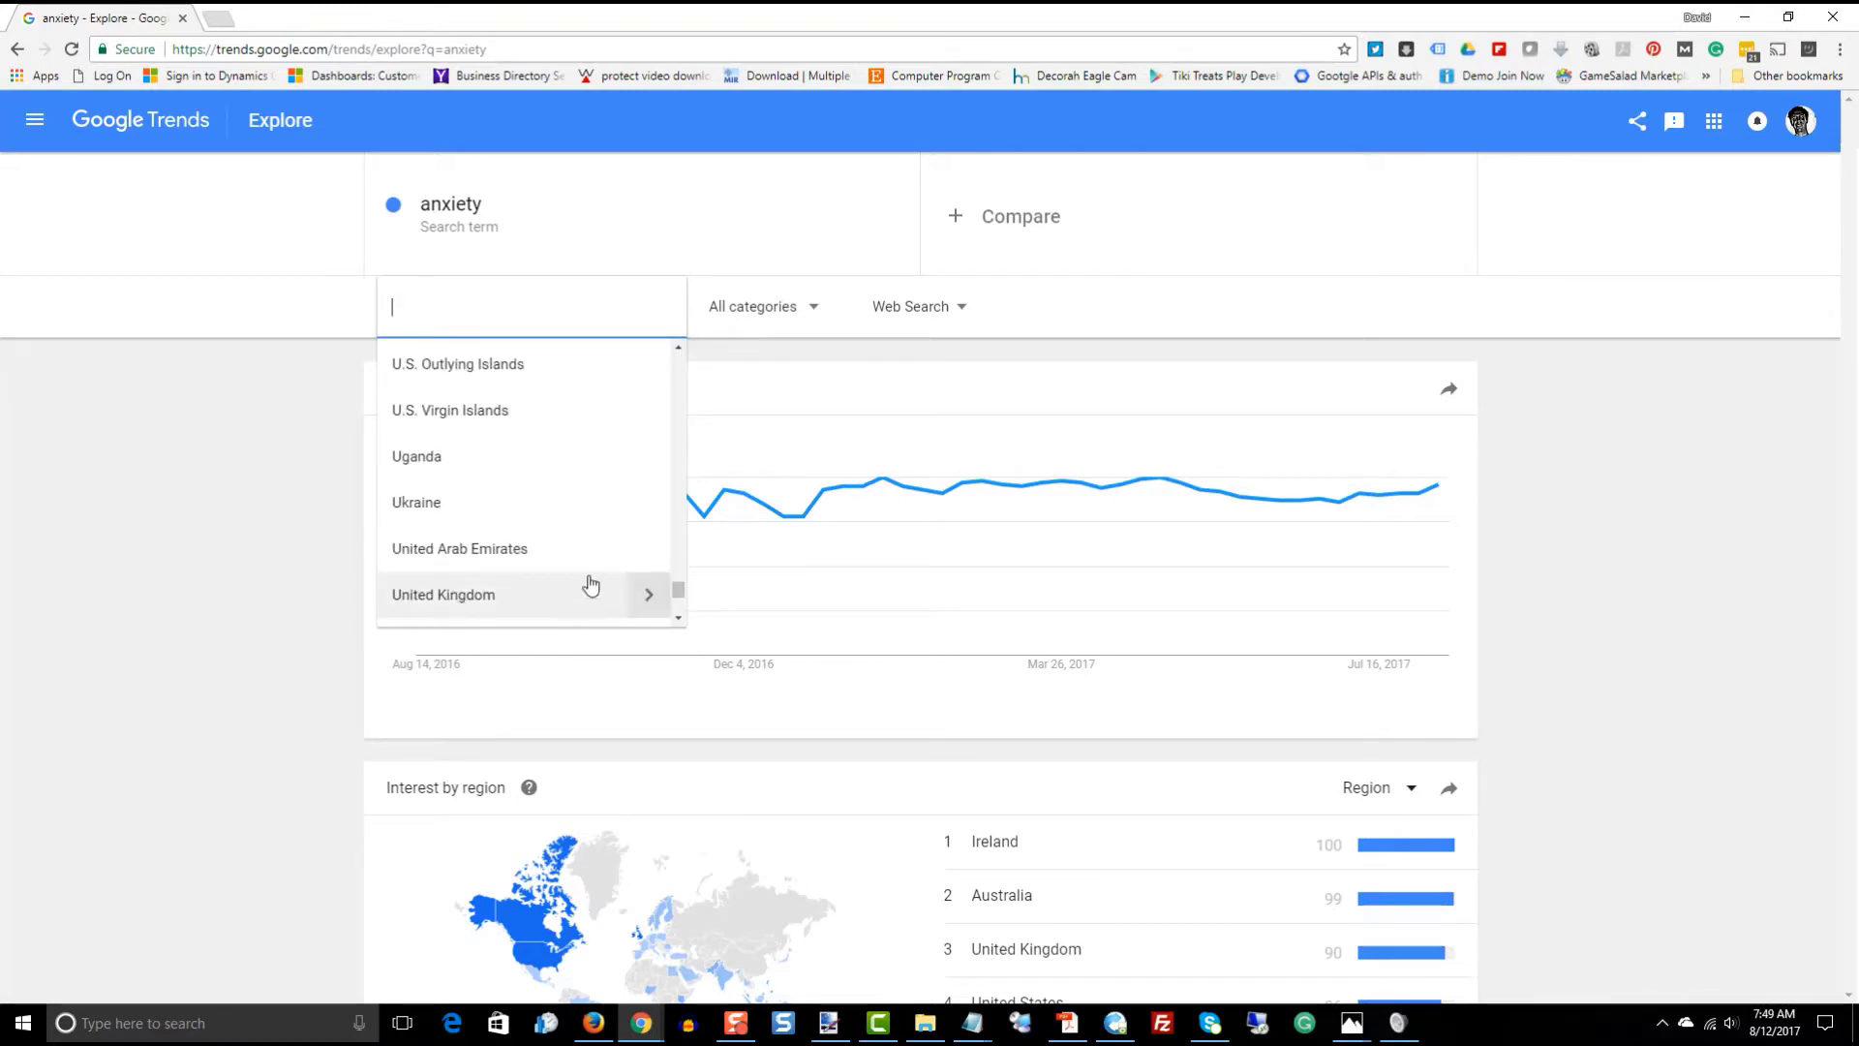
{"action": "left_click", "coordinate": [678, 618]}
{"action": "left_click", "coordinate": [678, 620]}
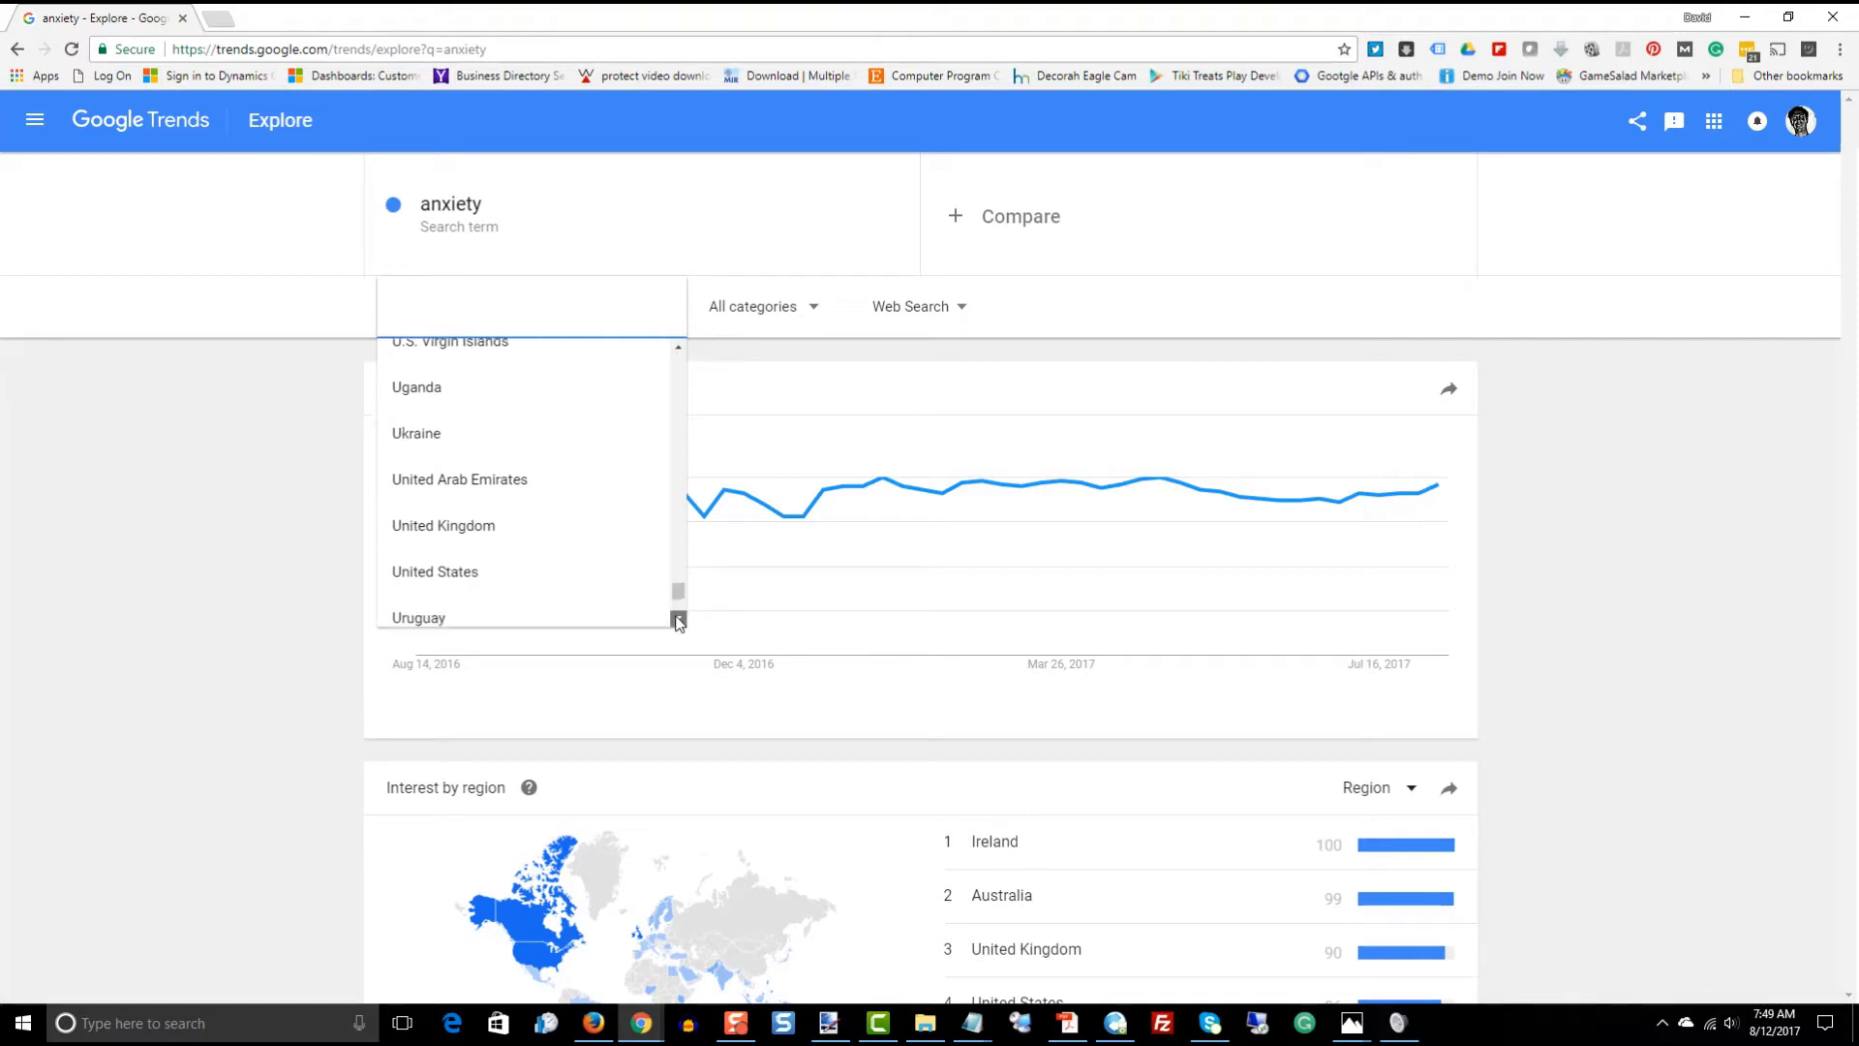
{"action": "left_click", "coordinate": [550, 574]}
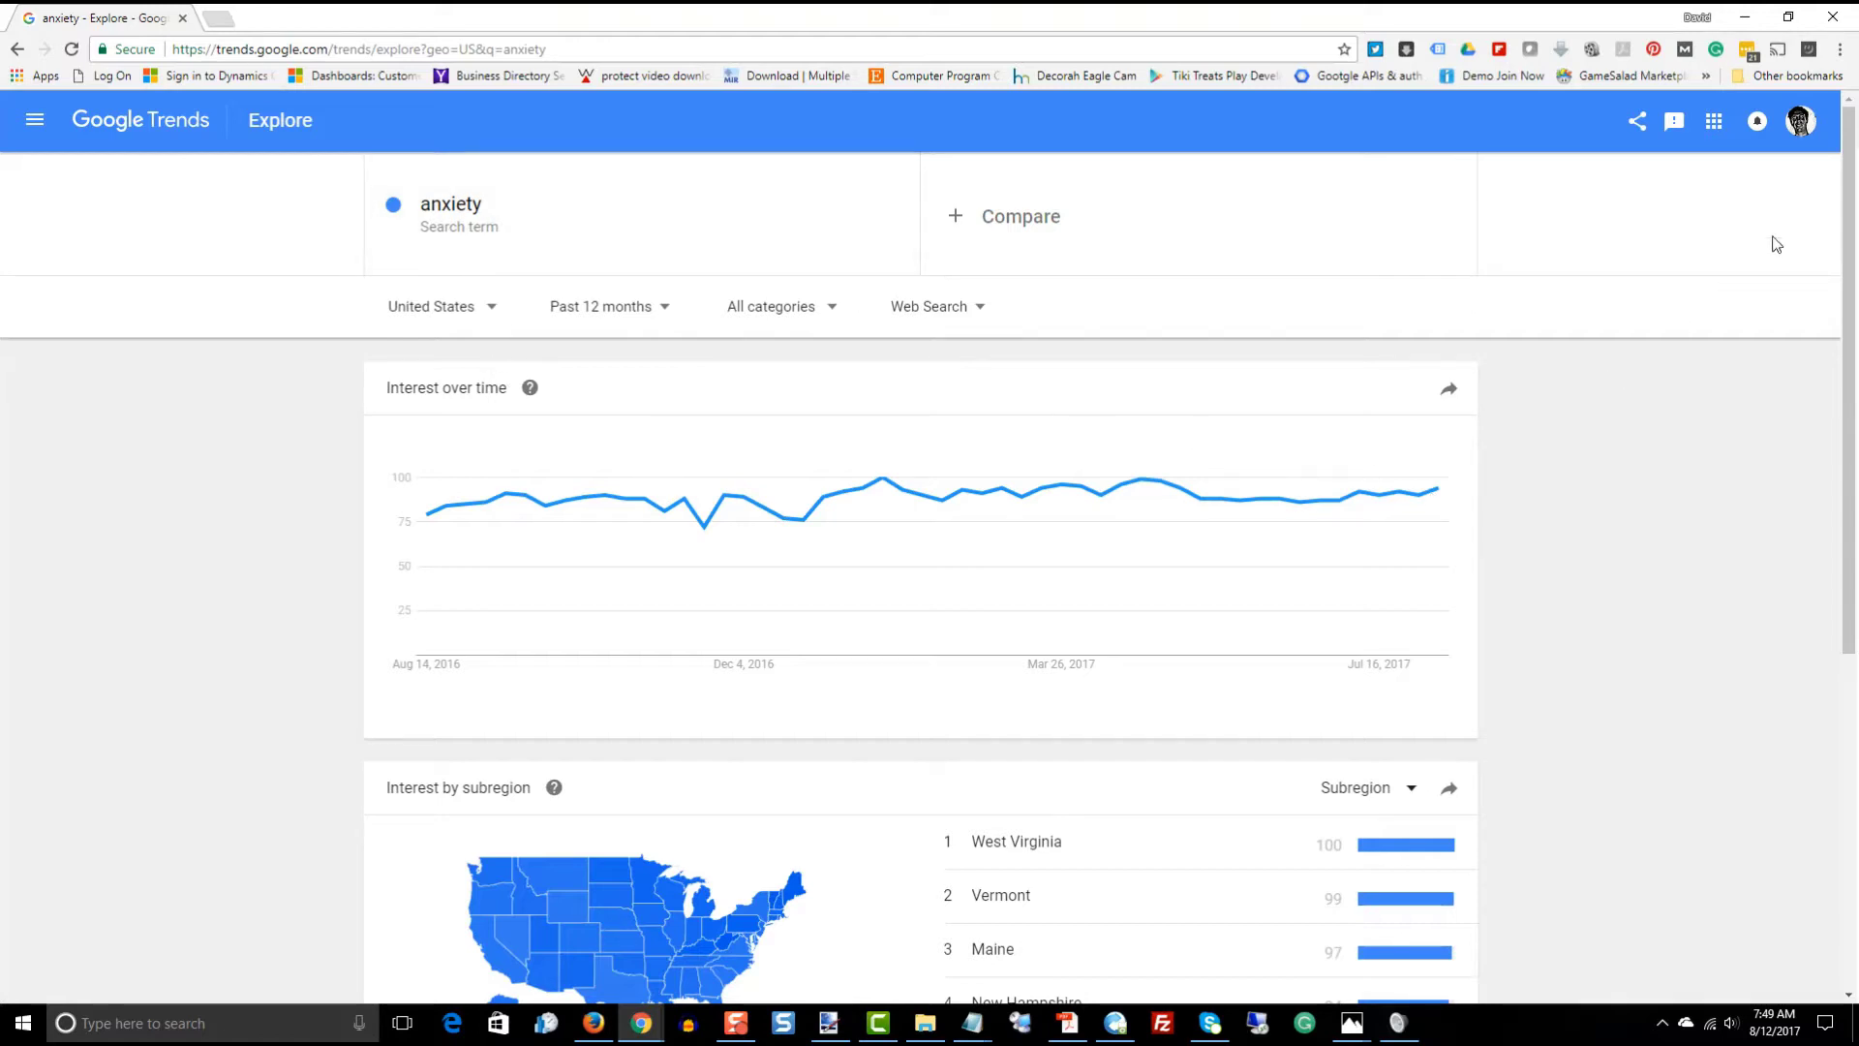
{"action": "left_click_drag", "start_coordinate": [1849, 158], "coordinate": [1852, 274]}
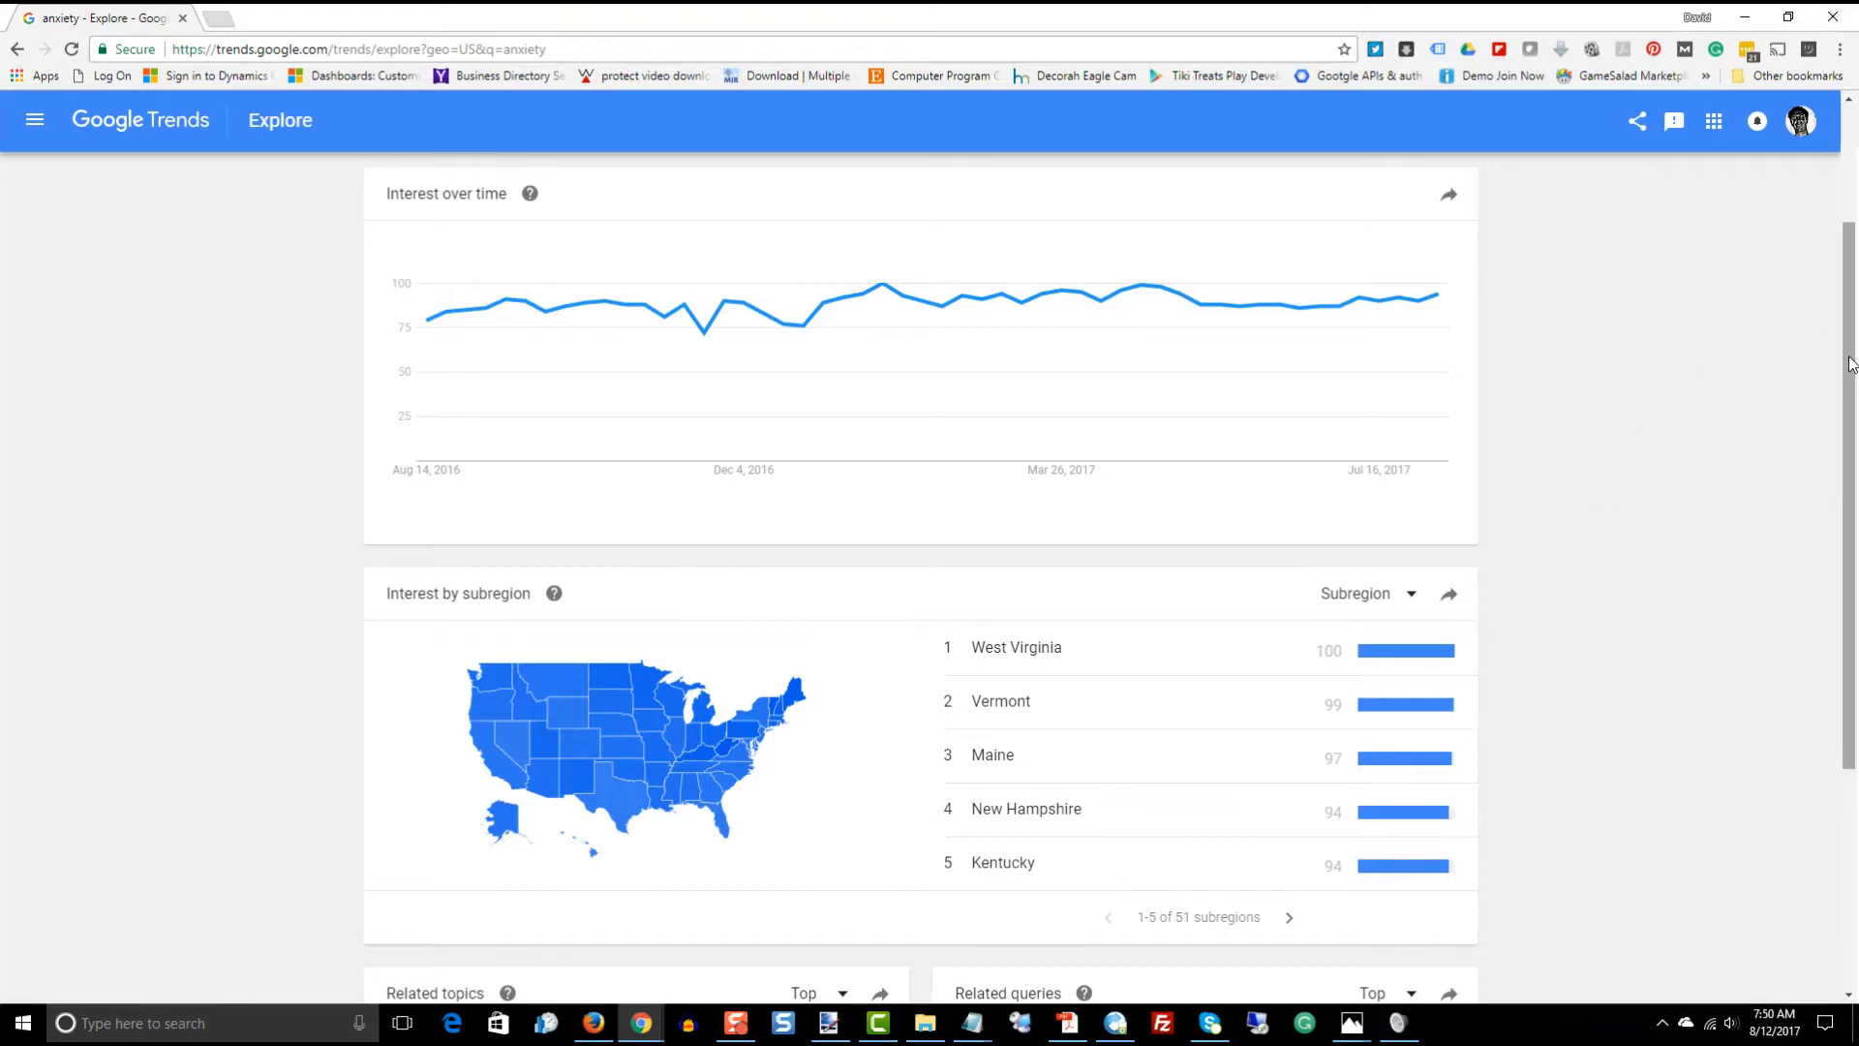
{"action": "left_click_drag", "start_coordinate": [1852, 364], "coordinate": [1847, 585]}
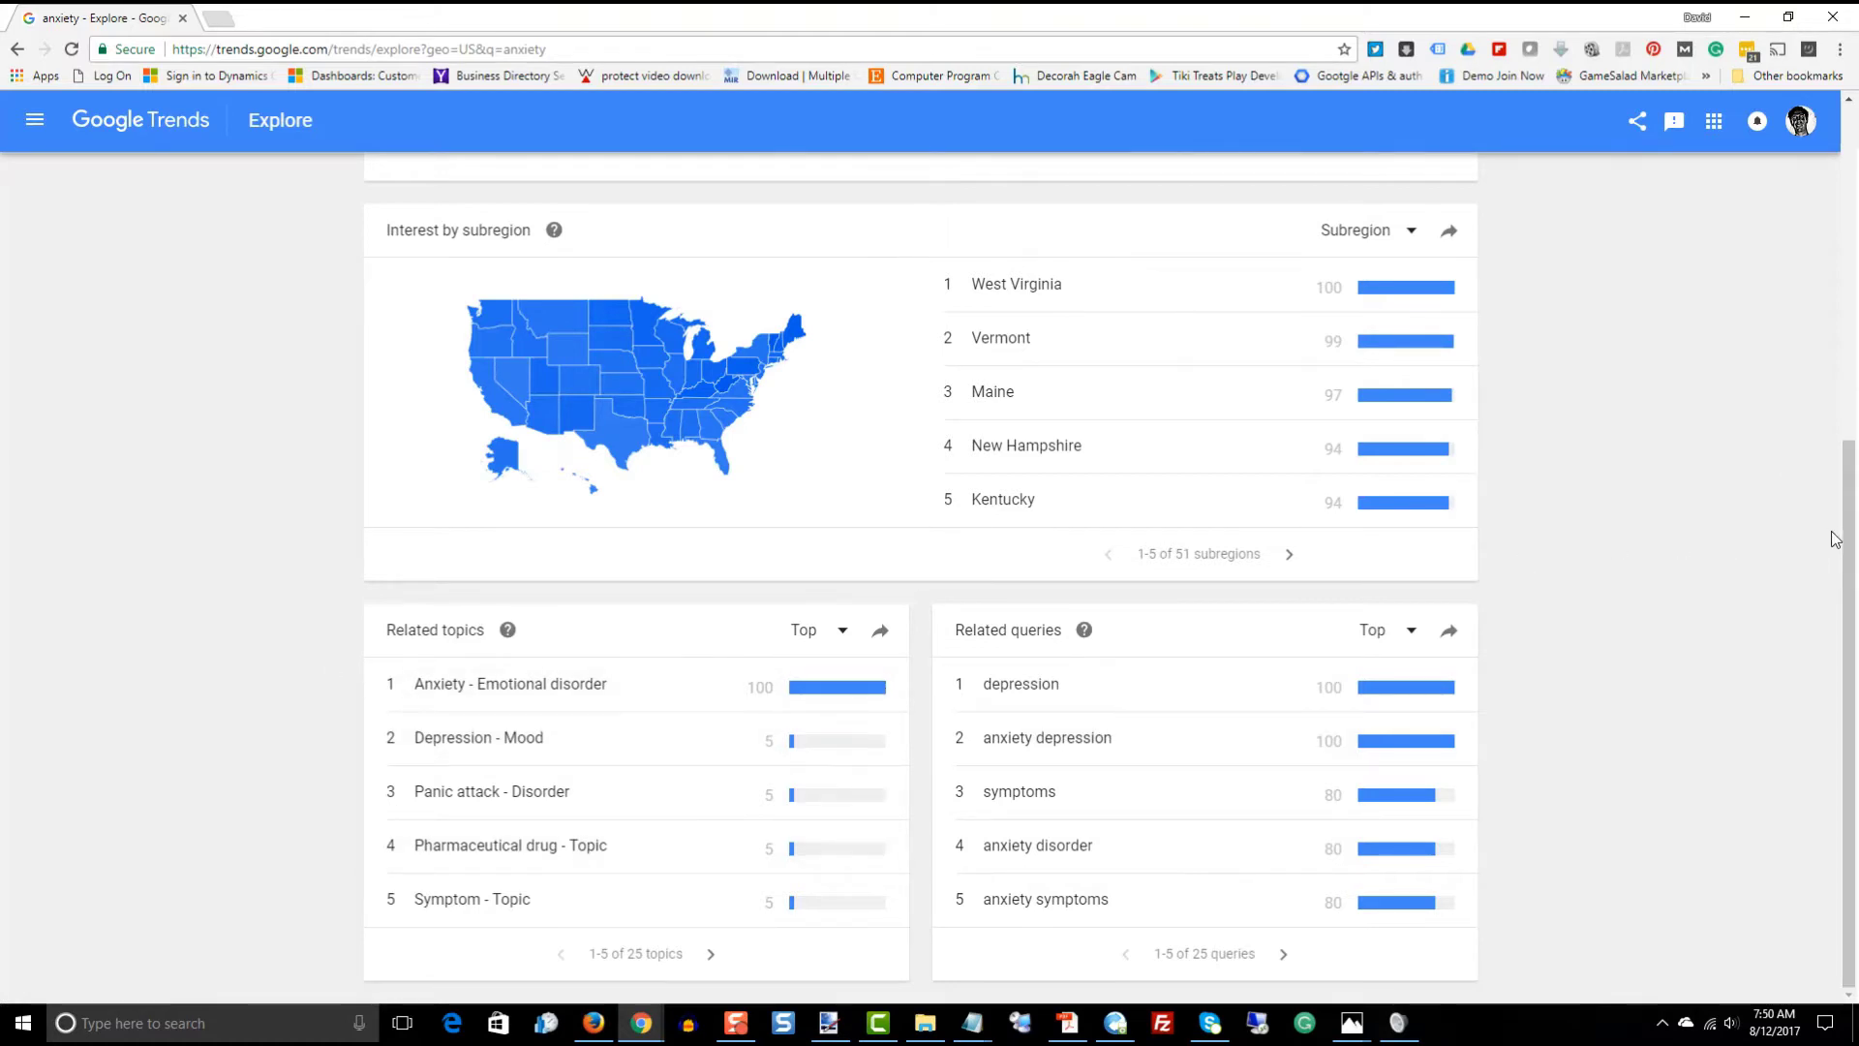
{"action": "left_click_drag", "start_coordinate": [1847, 555], "coordinate": [1847, 223]}
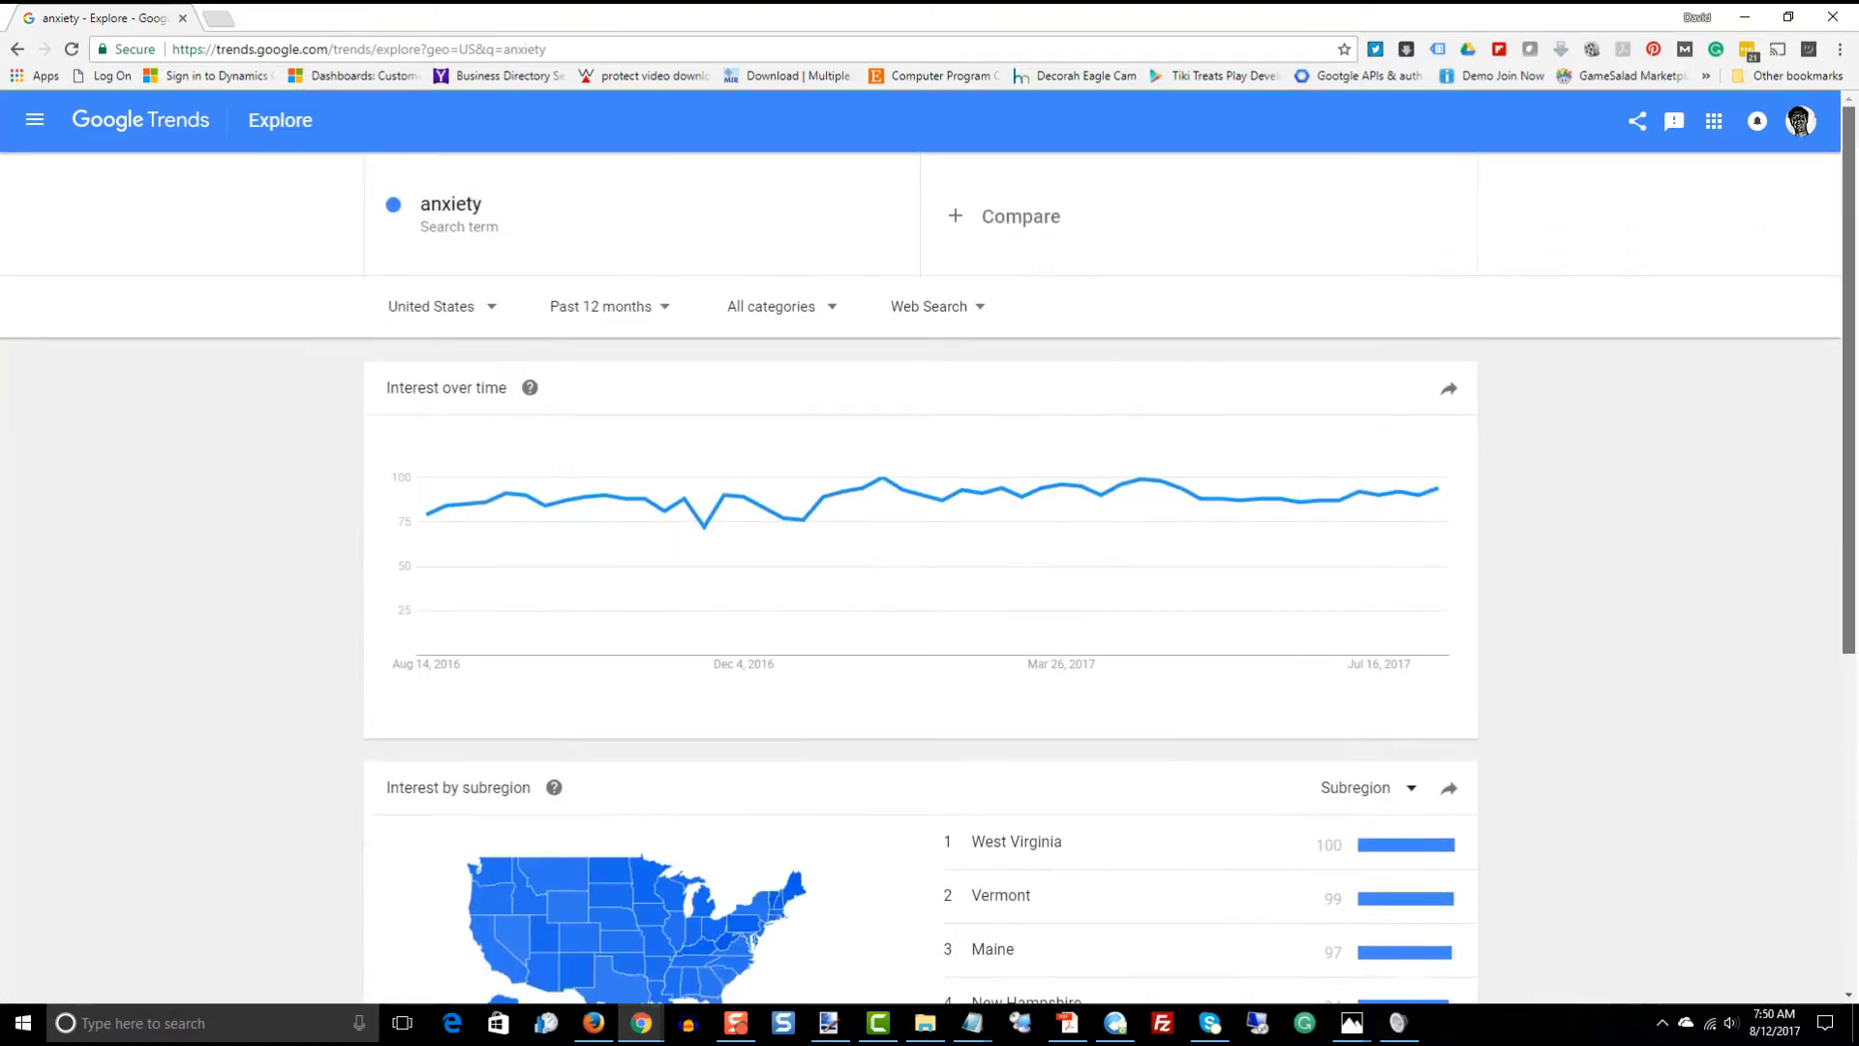
Change the time range to Past 5 years and review the updated state results.
{"action": "left_click", "coordinate": [666, 311]}
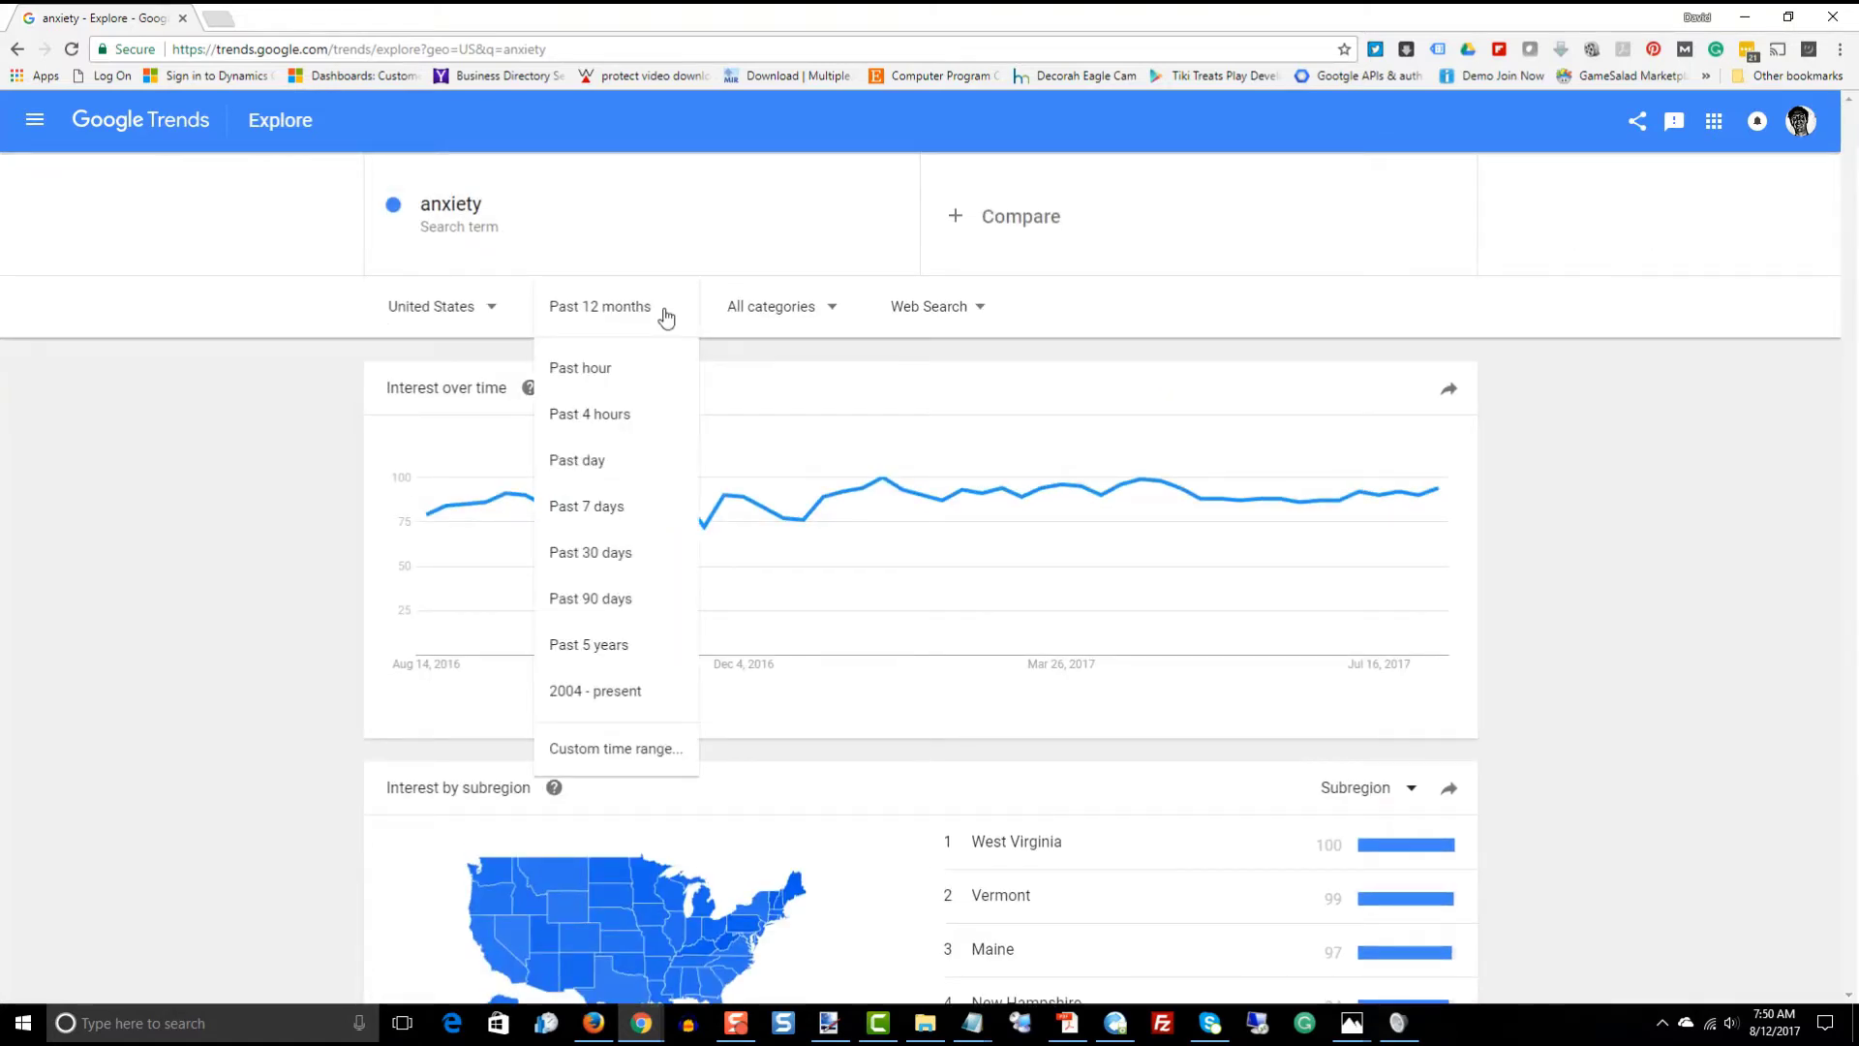
{"action": "left_click", "coordinate": [596, 653]}
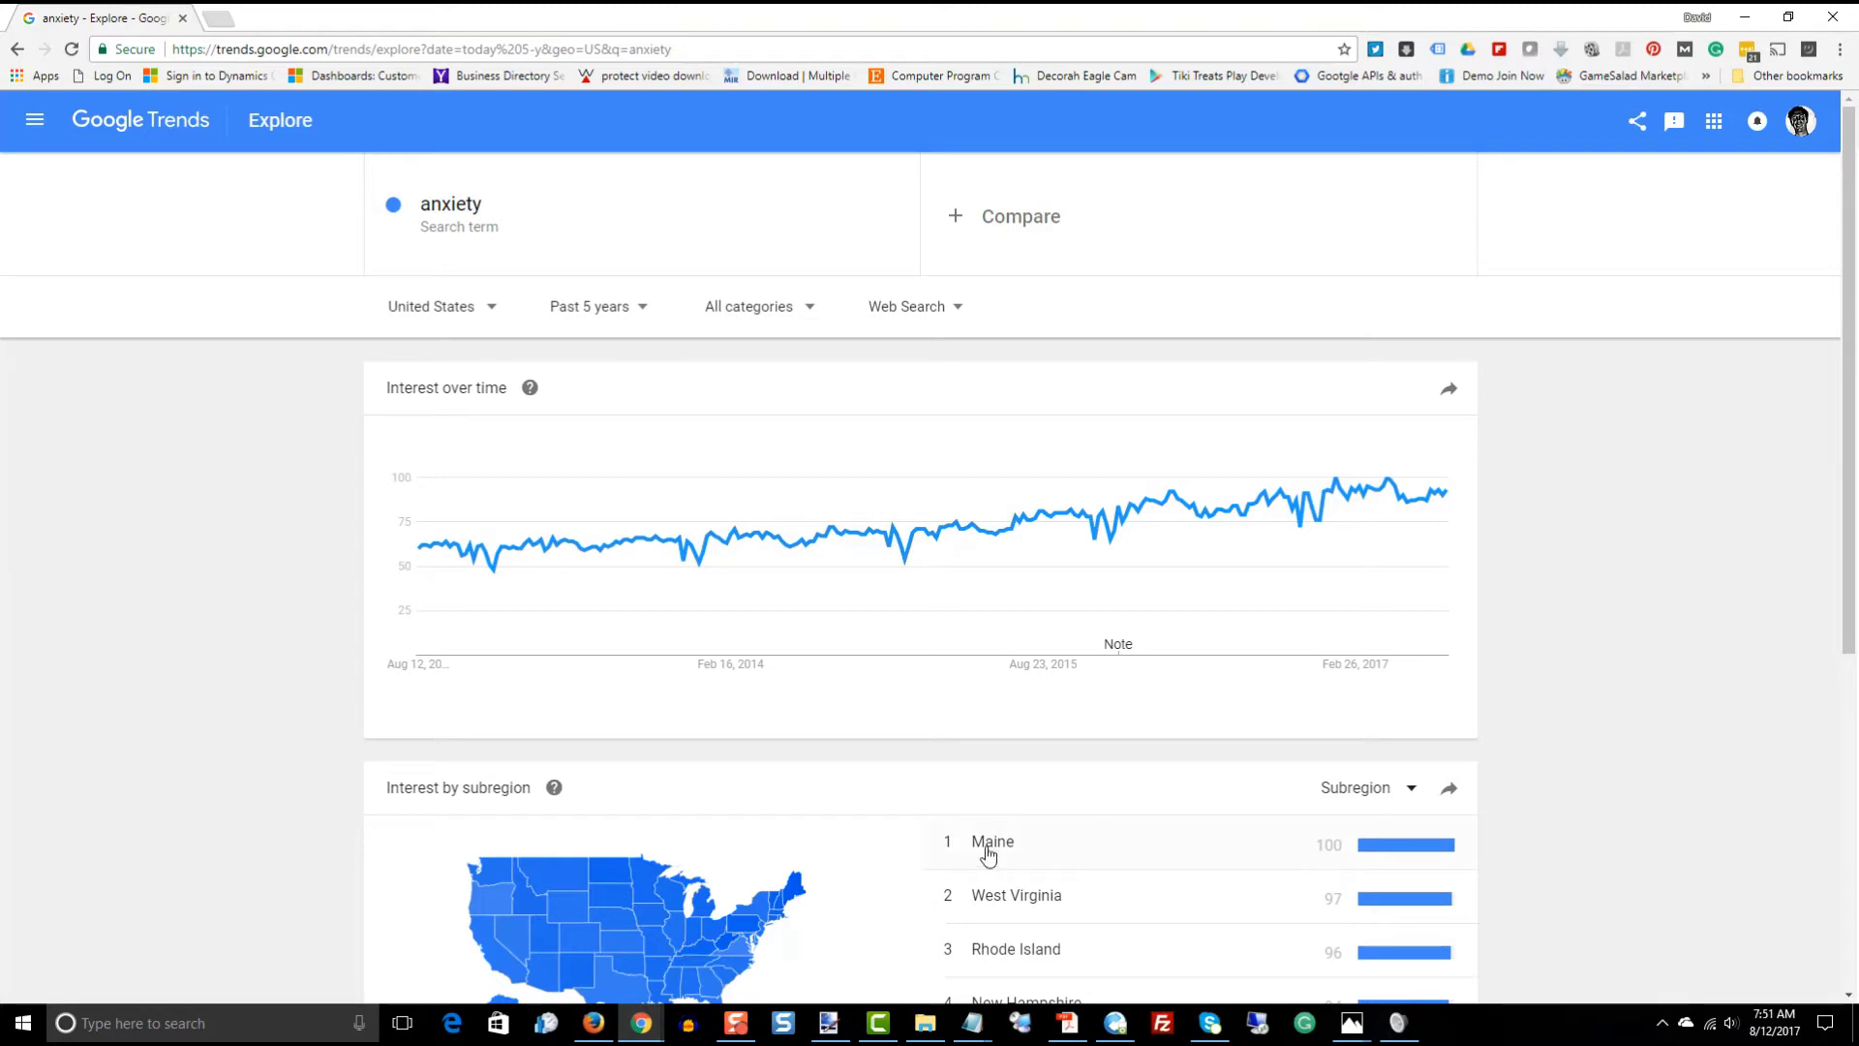
{"action": "scroll", "coordinate": [1469, 656], "scroll_direction": "down", "scroll_amount": 1}
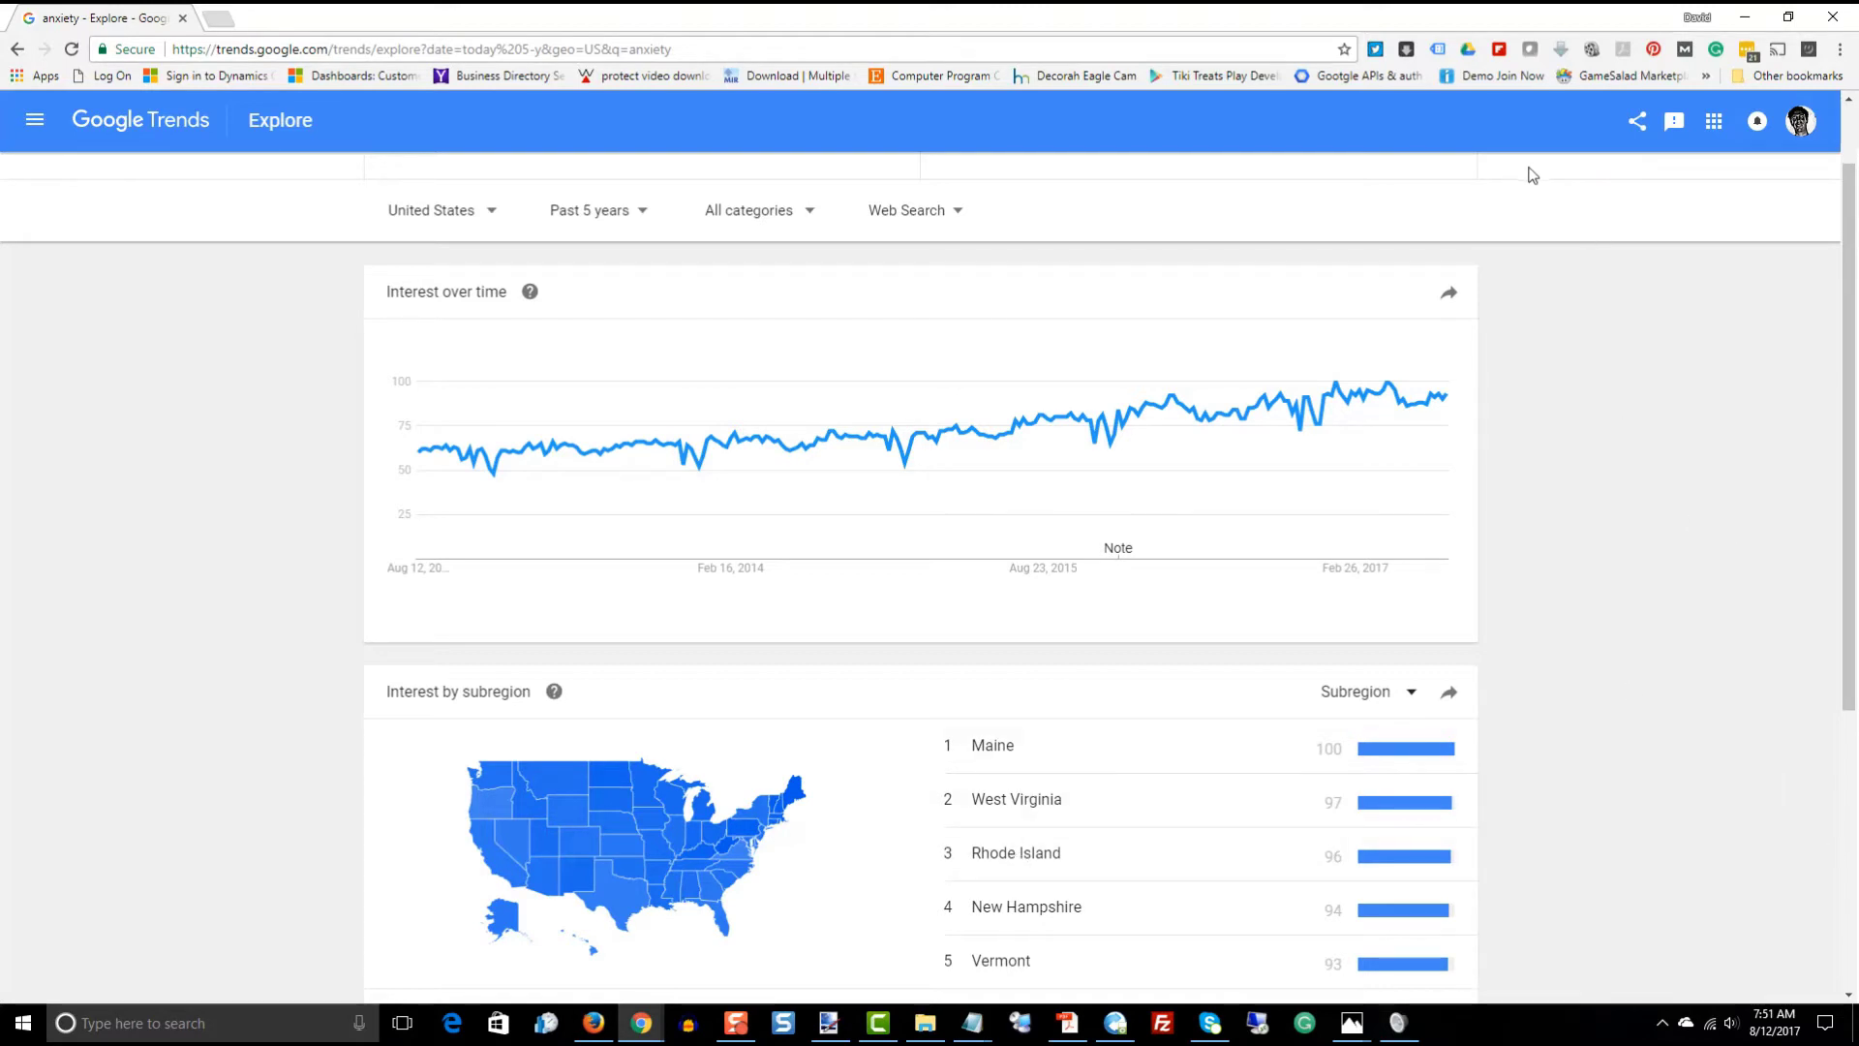
{"action": "scroll", "coordinate": [1691, 400], "scroll_direction": "up", "scroll_amount": 1}
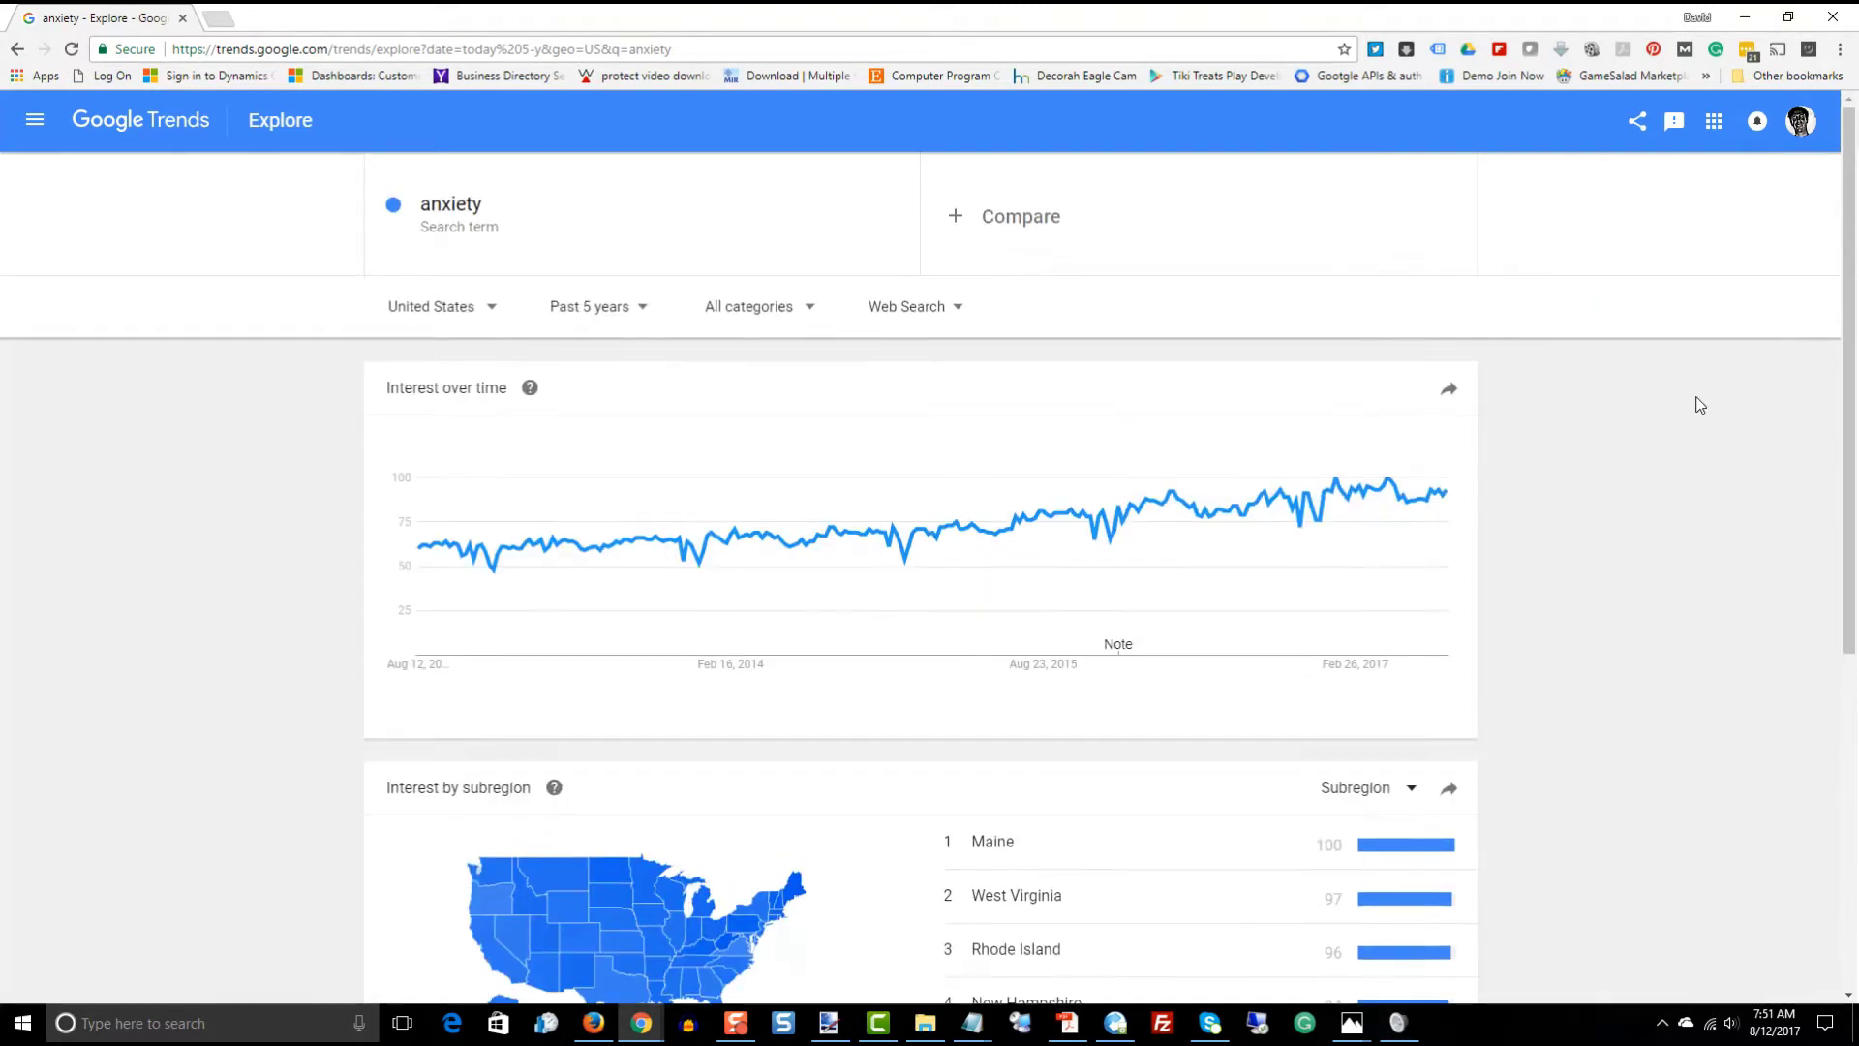
Add 'depression' as a second comparison term alongside anxiety.
{"action": "left_click", "coordinate": [1025, 215]}
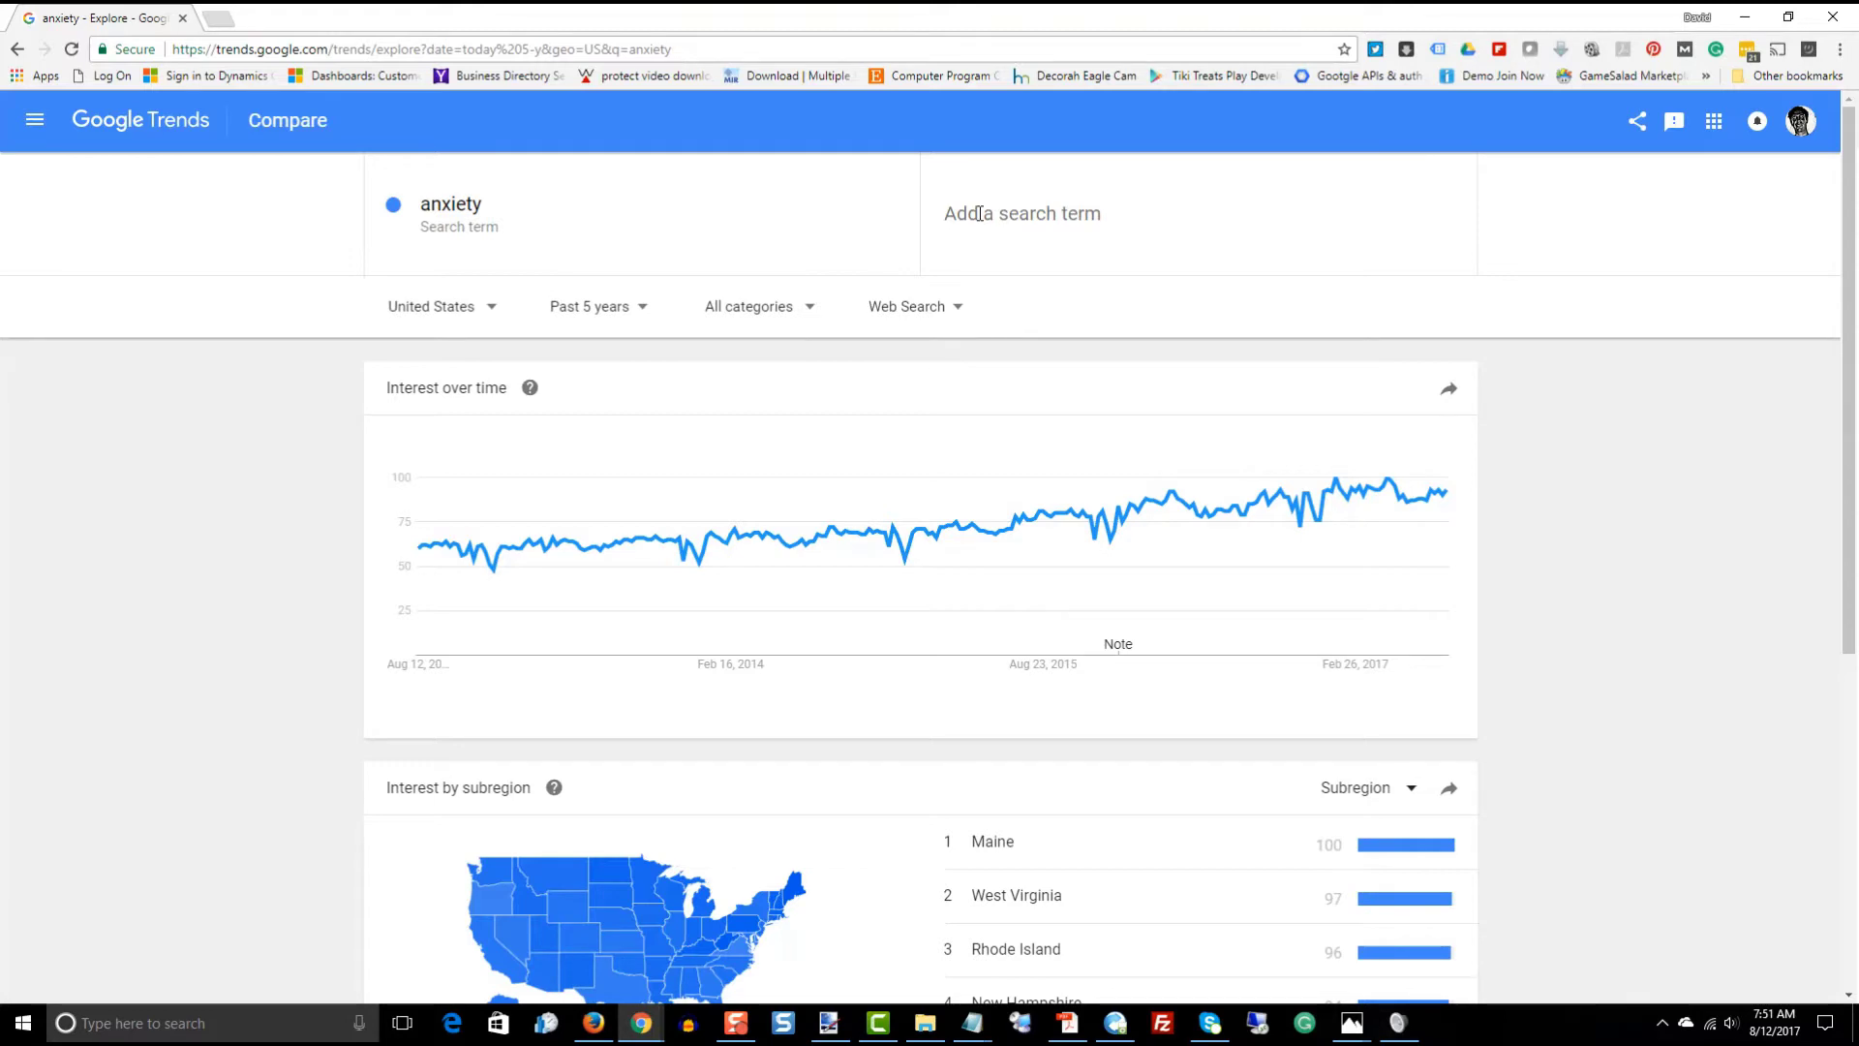
{"action": "type", "text": "de"}
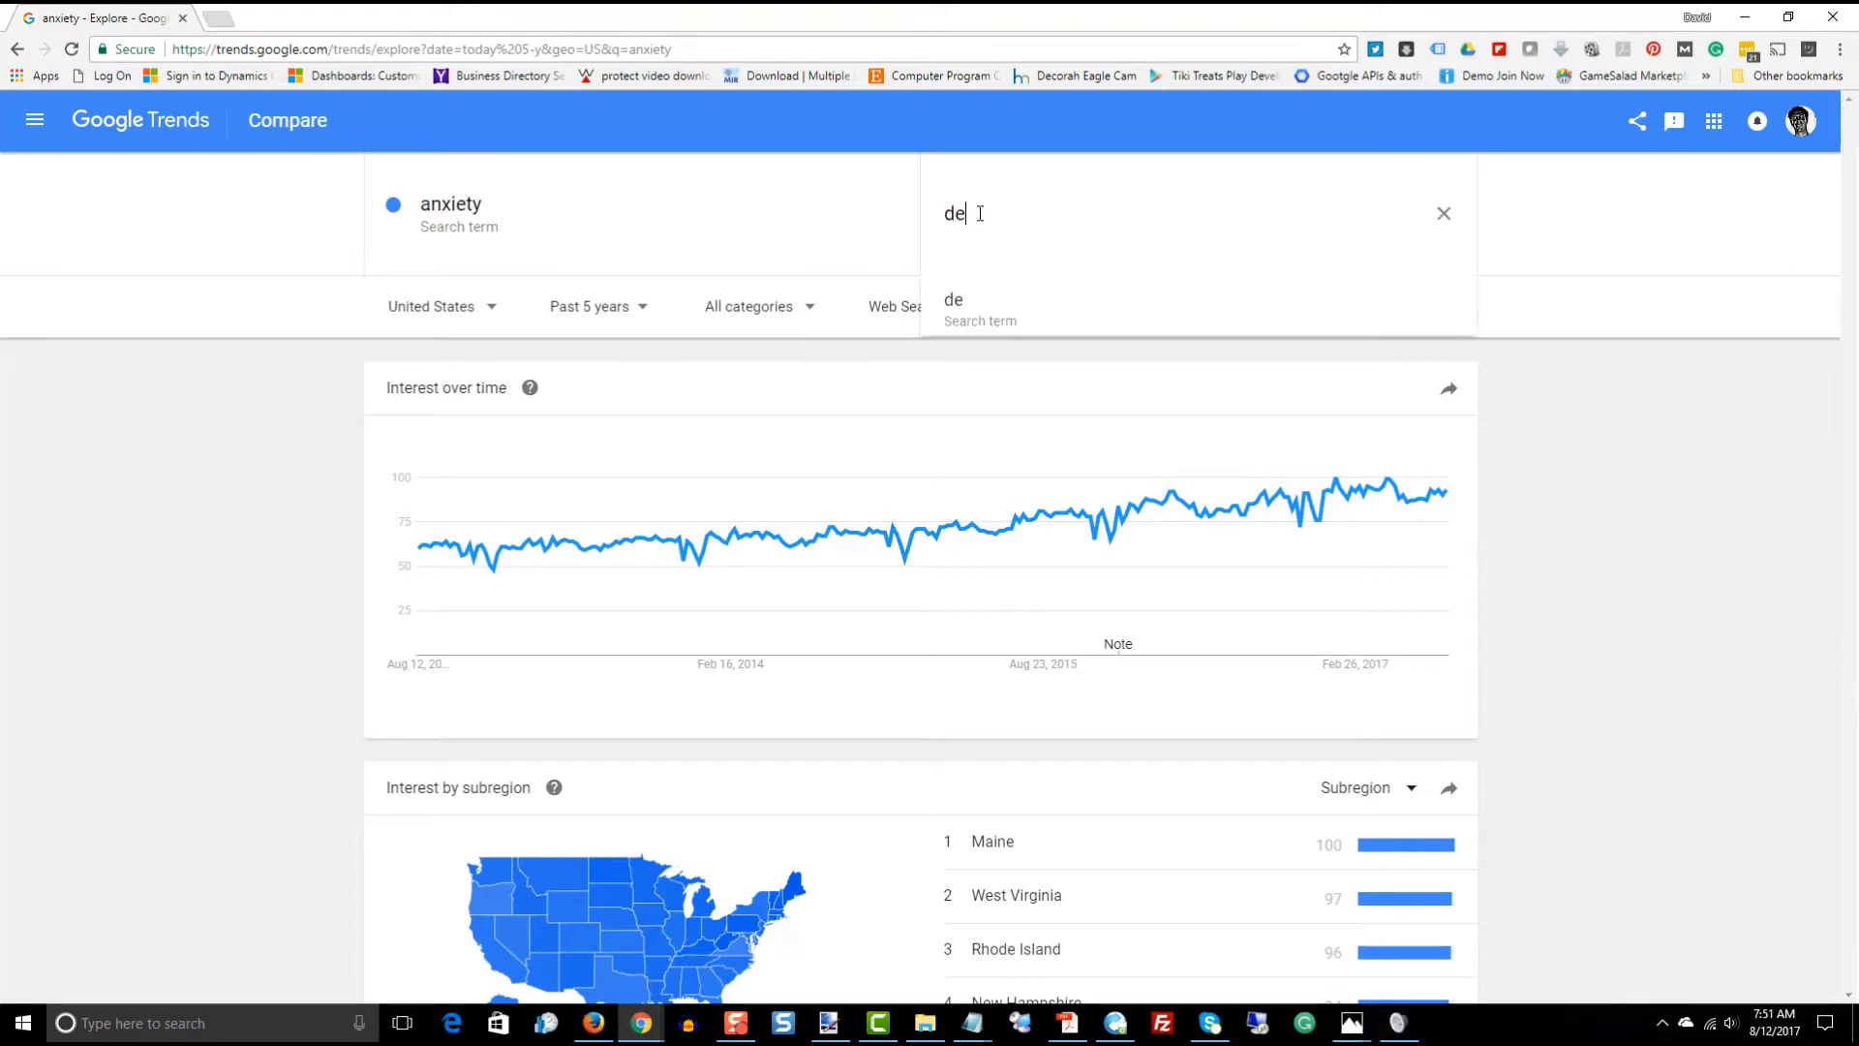
{"action": "type", "text": "press"}
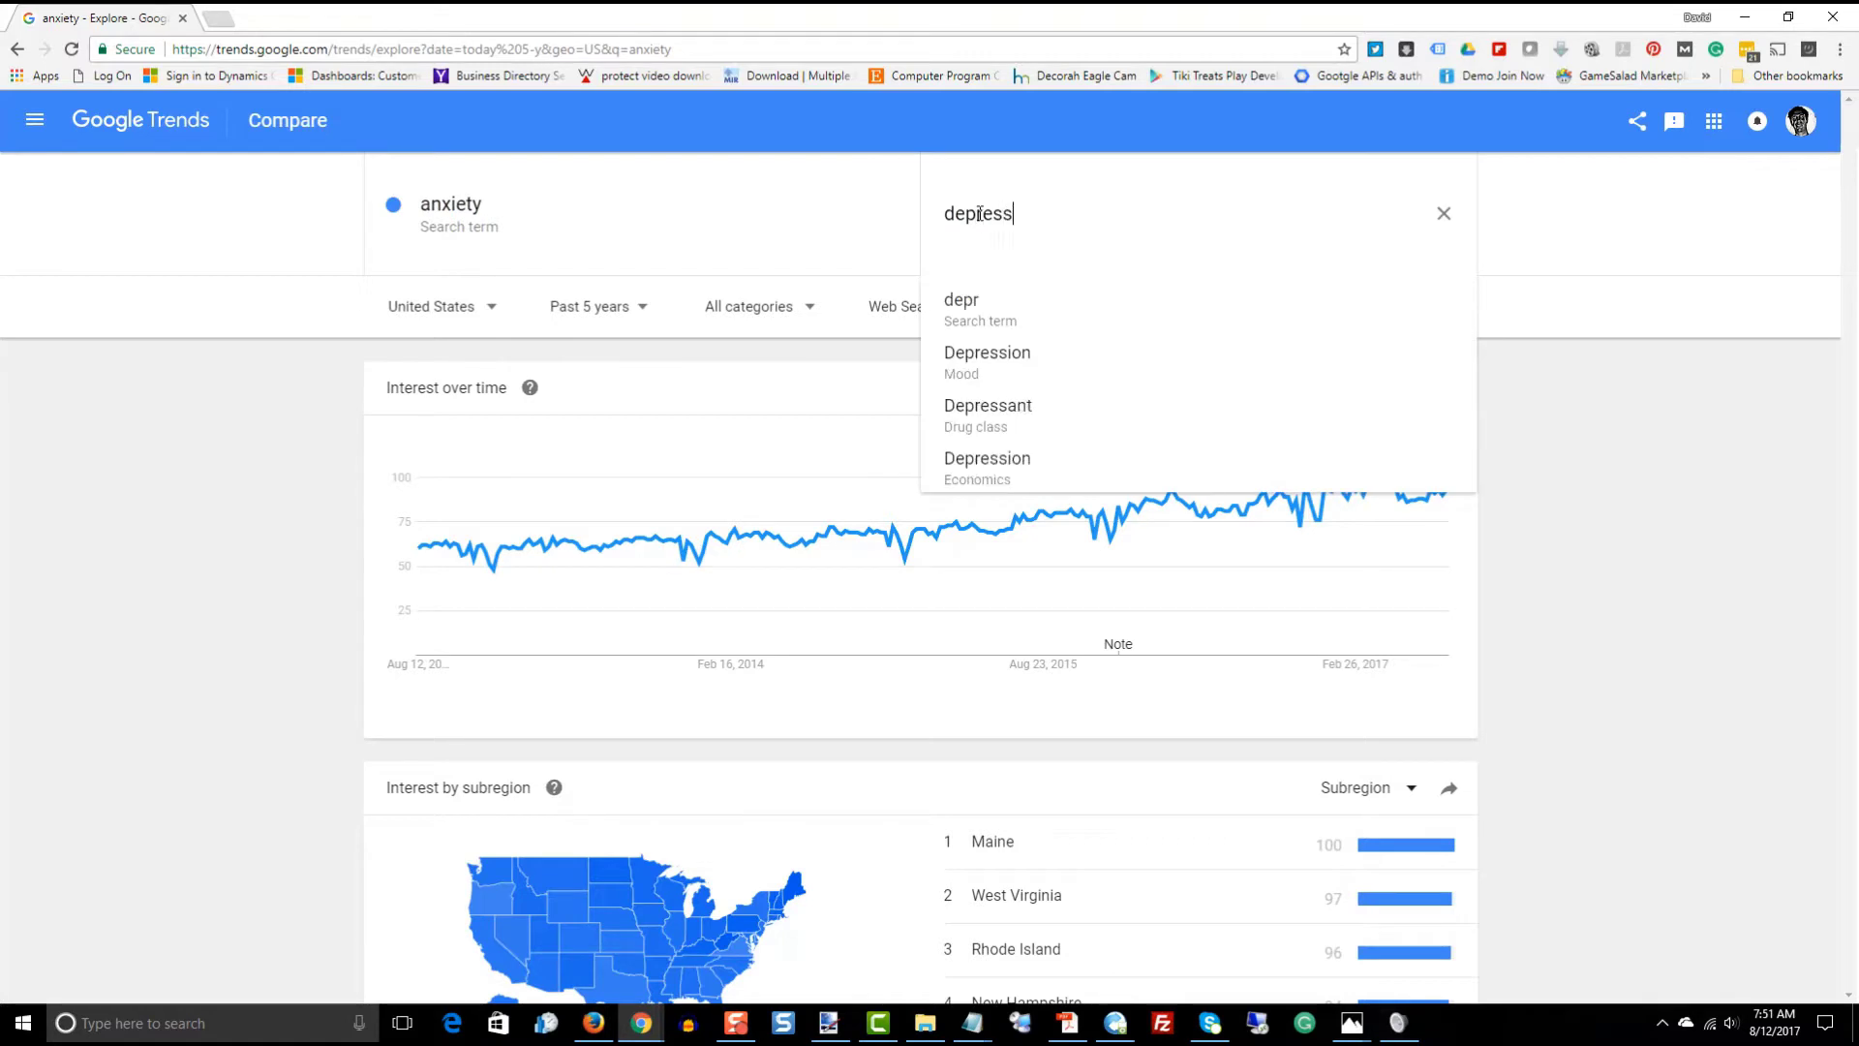
{"action": "type", "text": "ion"}
{"action": "key", "text": "Return"}
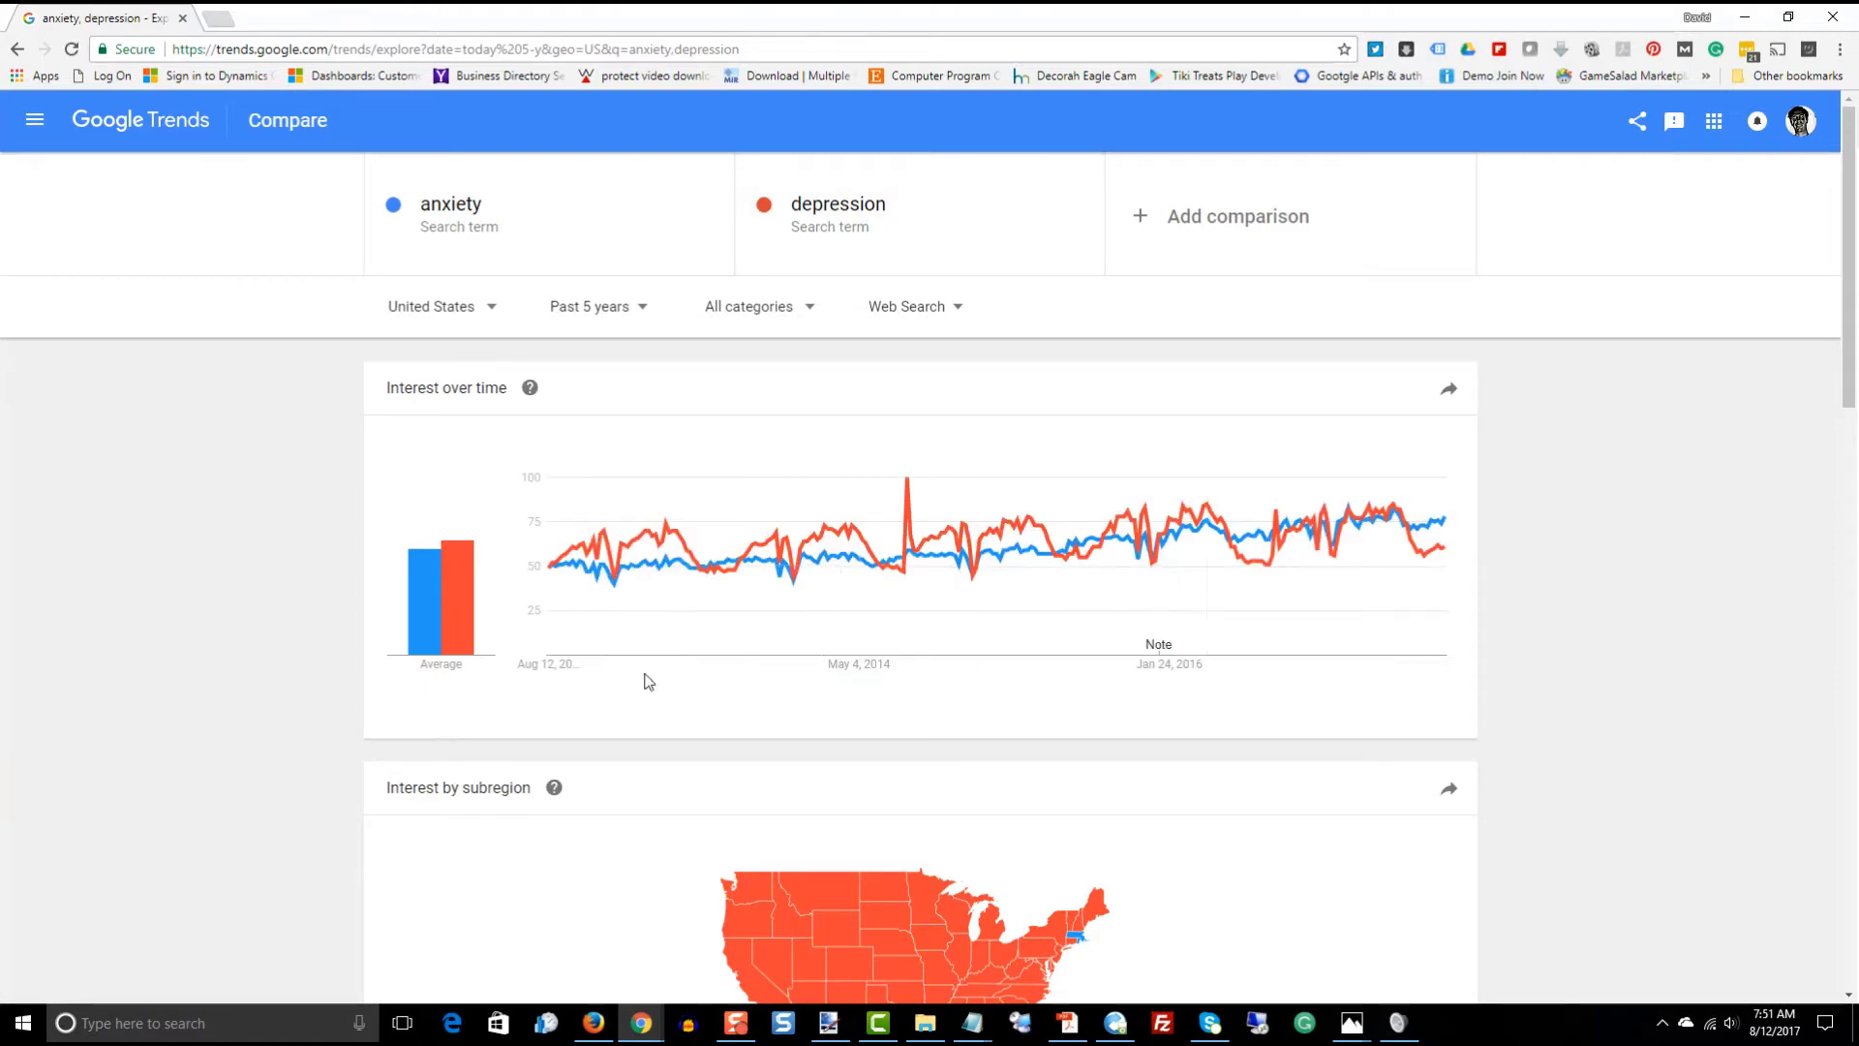
Scroll through the anxiety versus depression charts and state maps, then back up.
{"action": "mouse_move", "coordinate": [453, 552]}
{"action": "scroll", "coordinate": [1015, 503], "scroll_direction": "down", "scroll_amount": 2}
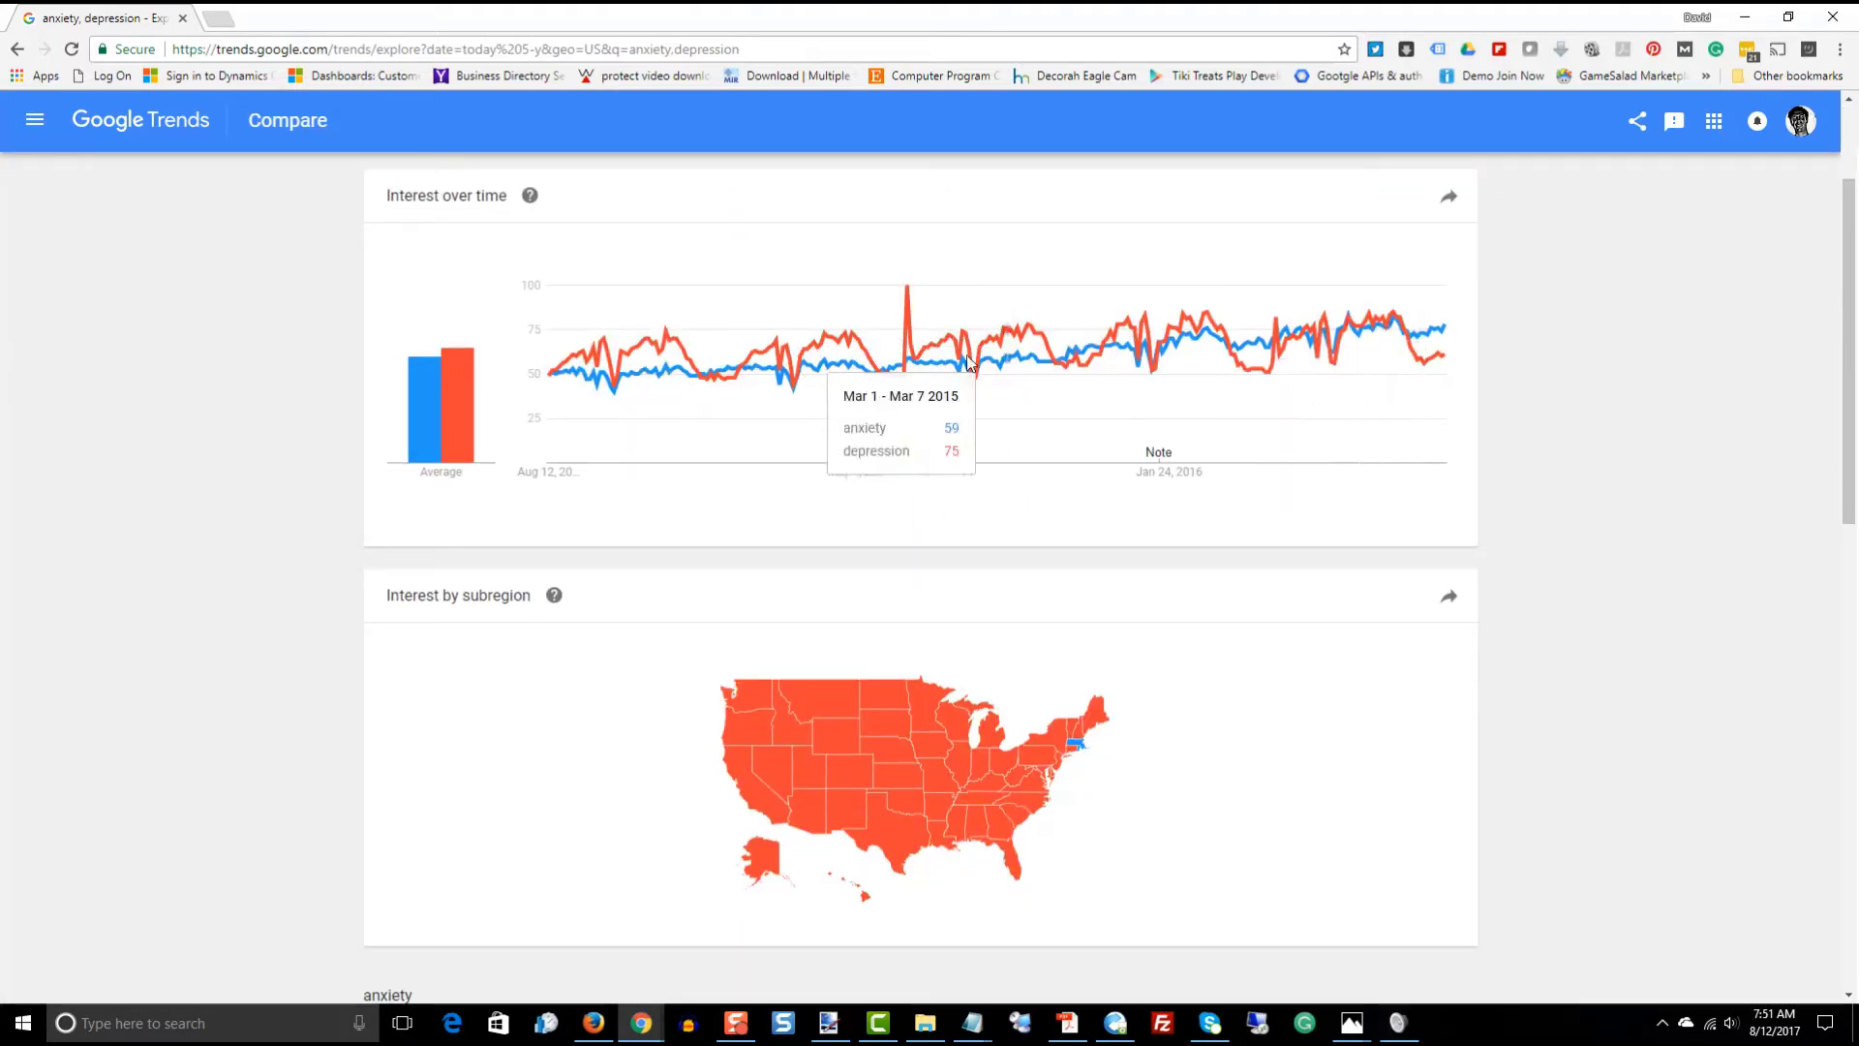
{"action": "scroll", "coordinate": [1557, 319], "scroll_direction": "down", "scroll_amount": 1}
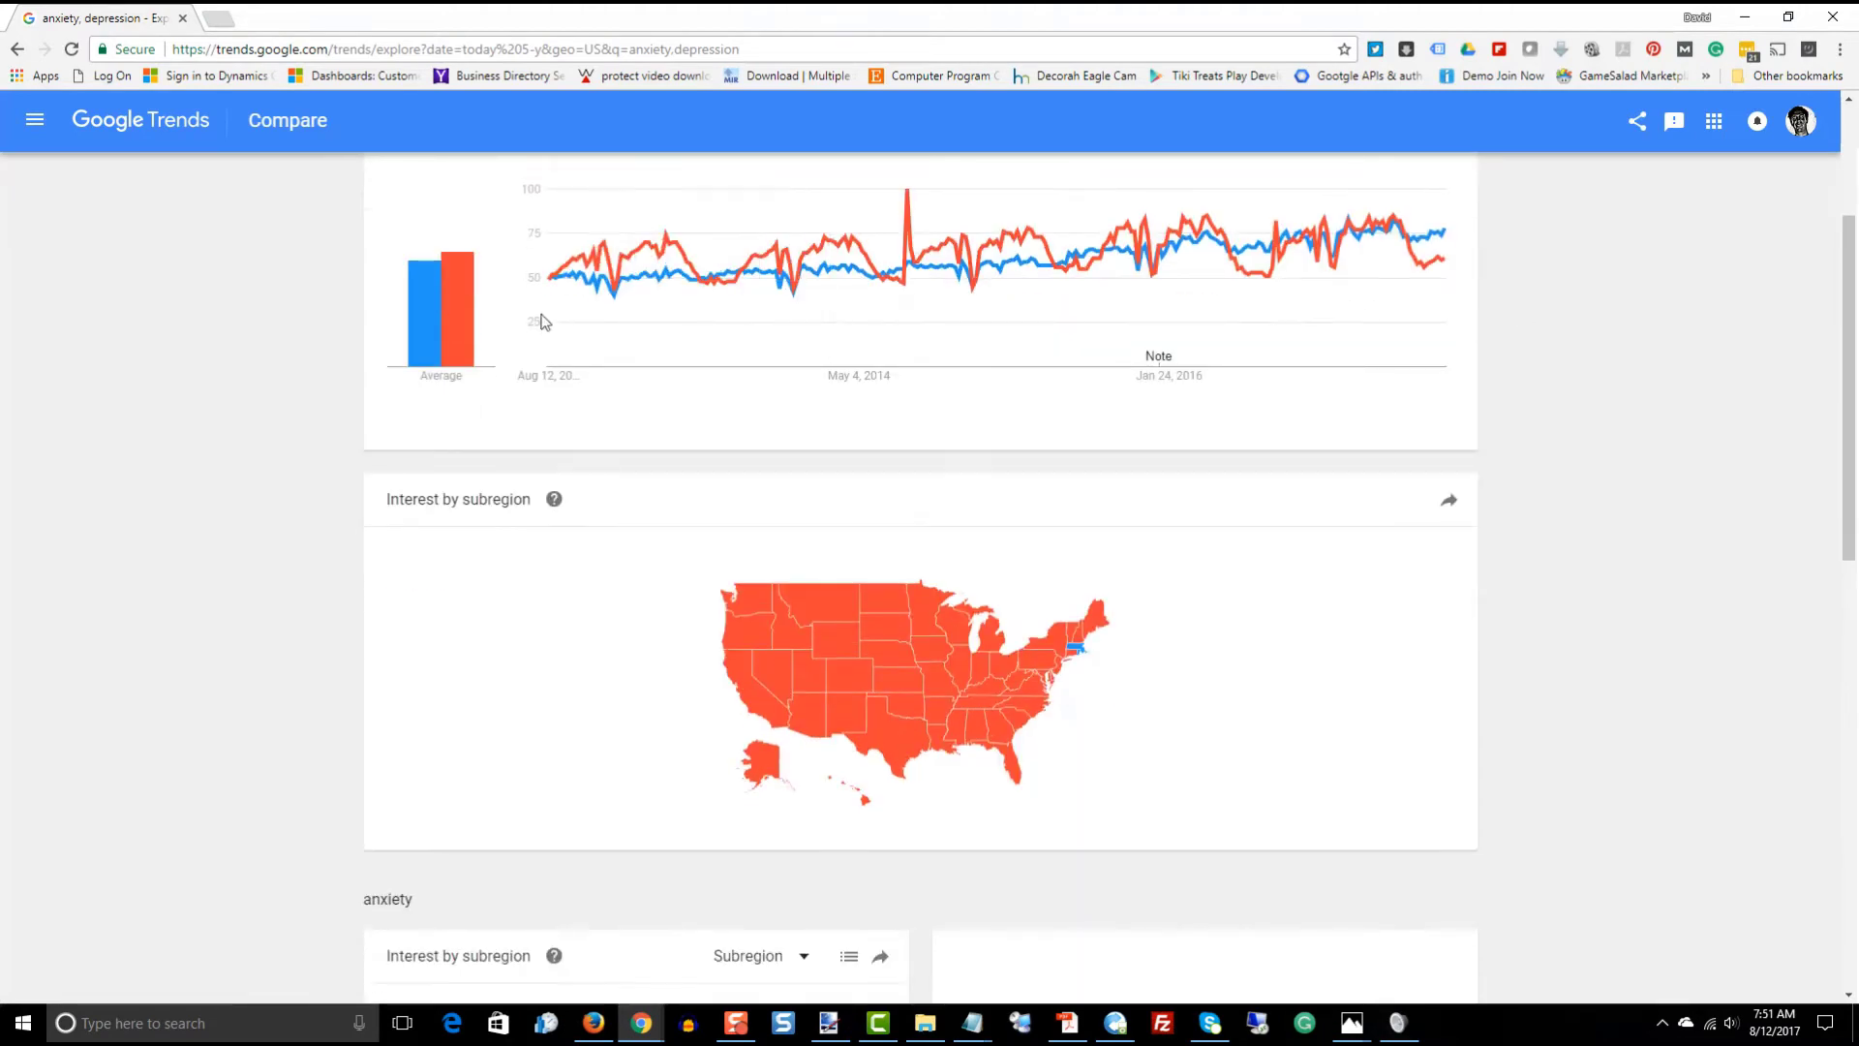
{"action": "scroll", "coordinate": [1798, 241], "scroll_direction": "down", "scroll_amount": 4}
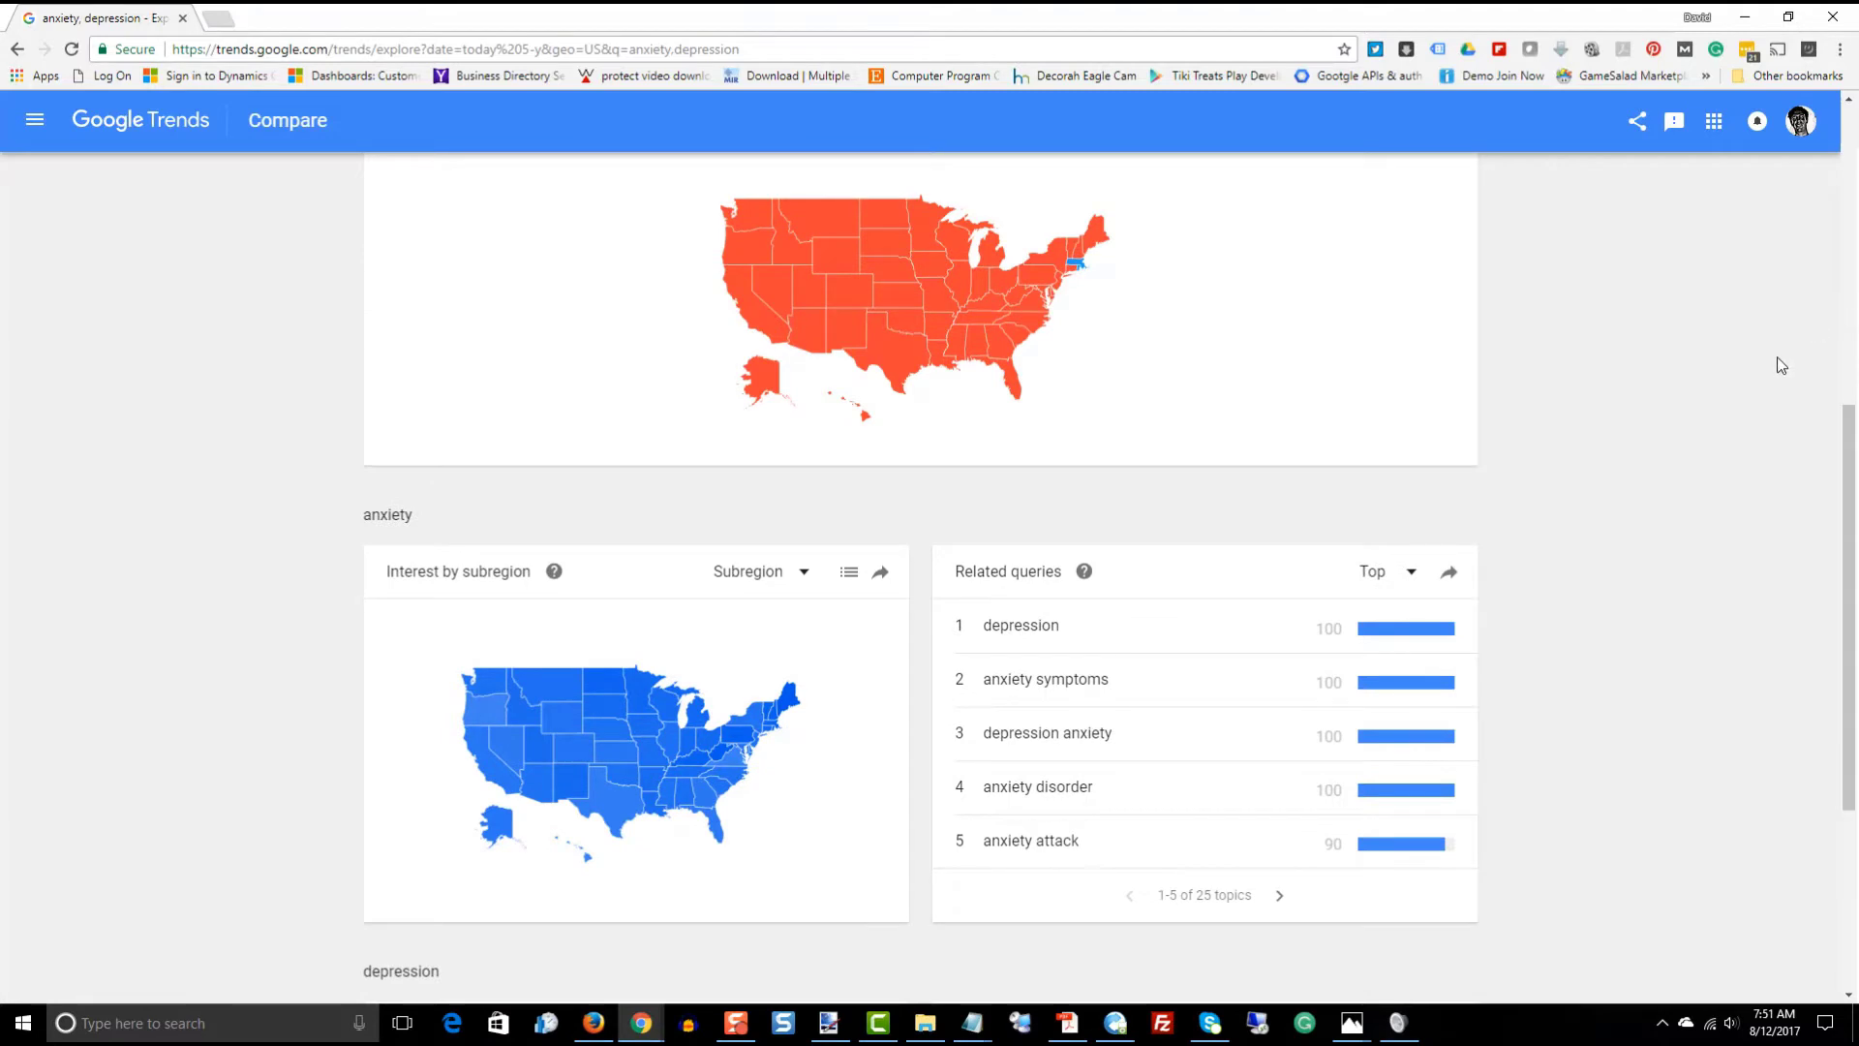
{"action": "scroll", "coordinate": [1780, 365], "scroll_direction": "down", "scroll_amount": 3}
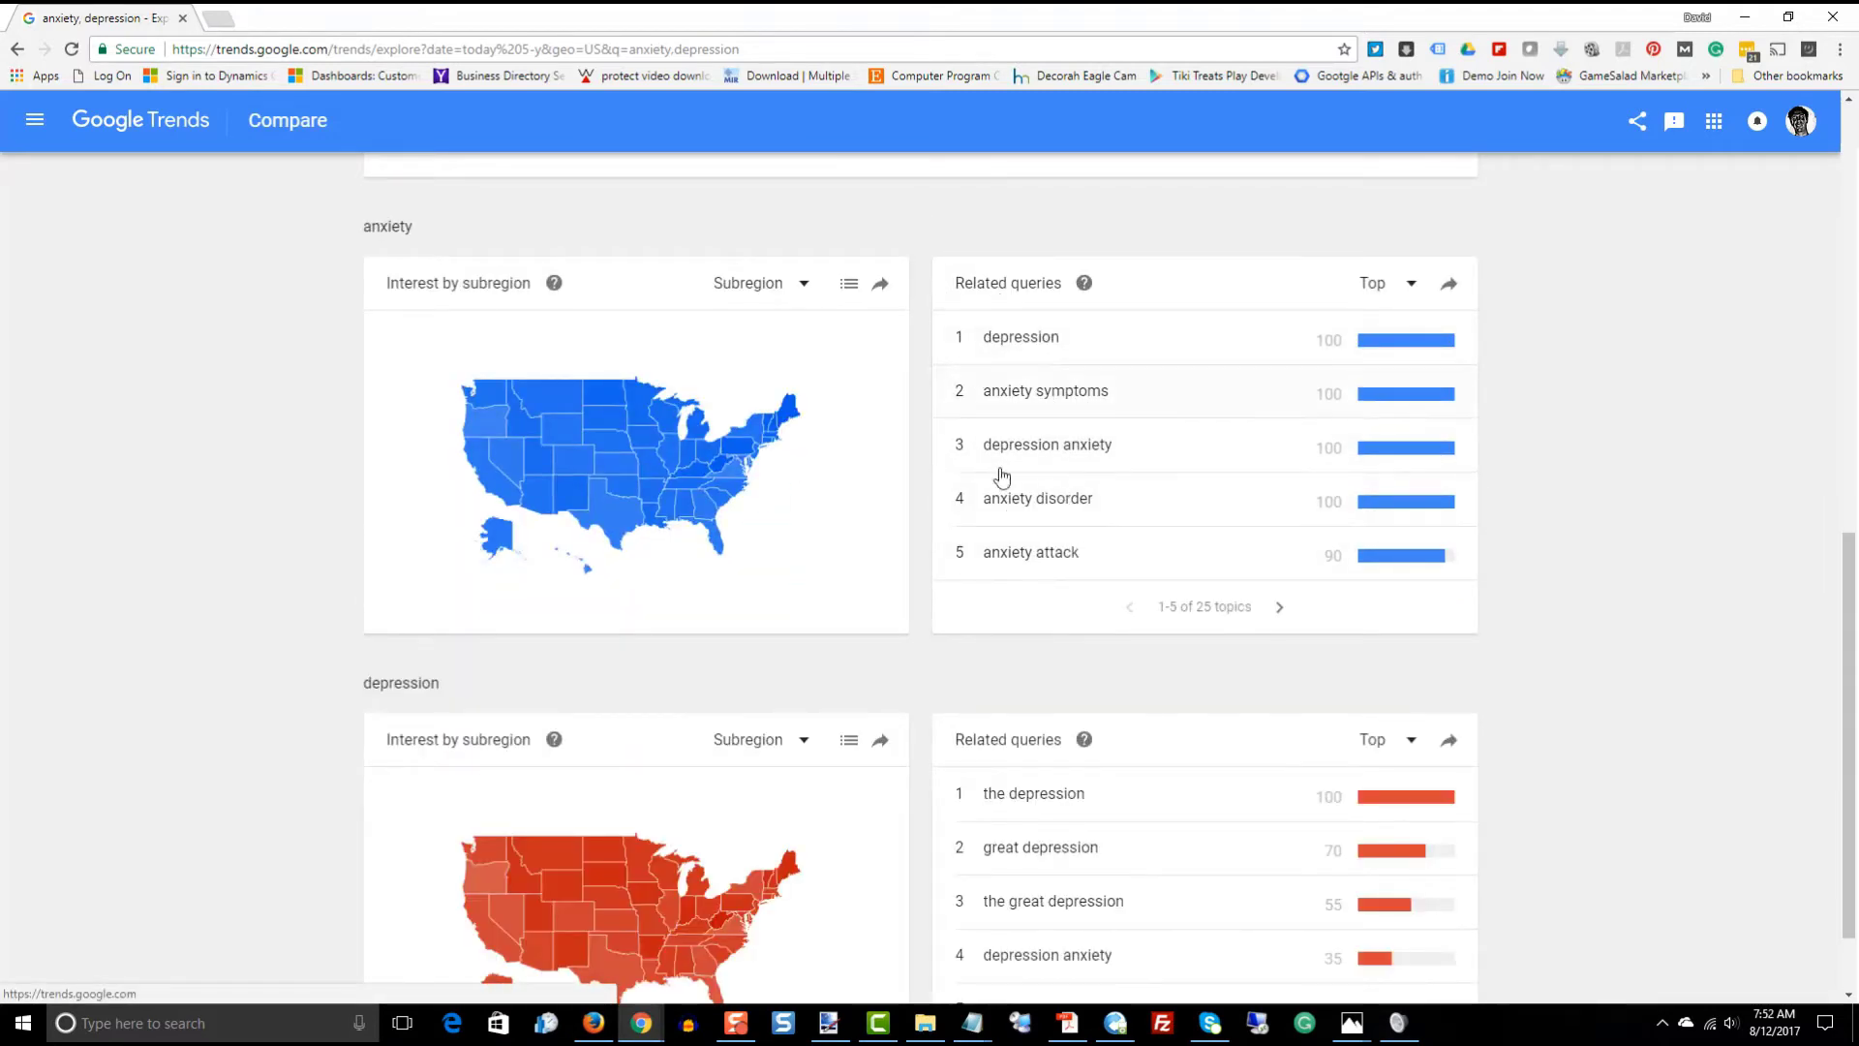
{"action": "scroll", "coordinate": [1701, 490], "scroll_direction": "down", "scroll_amount": 1}
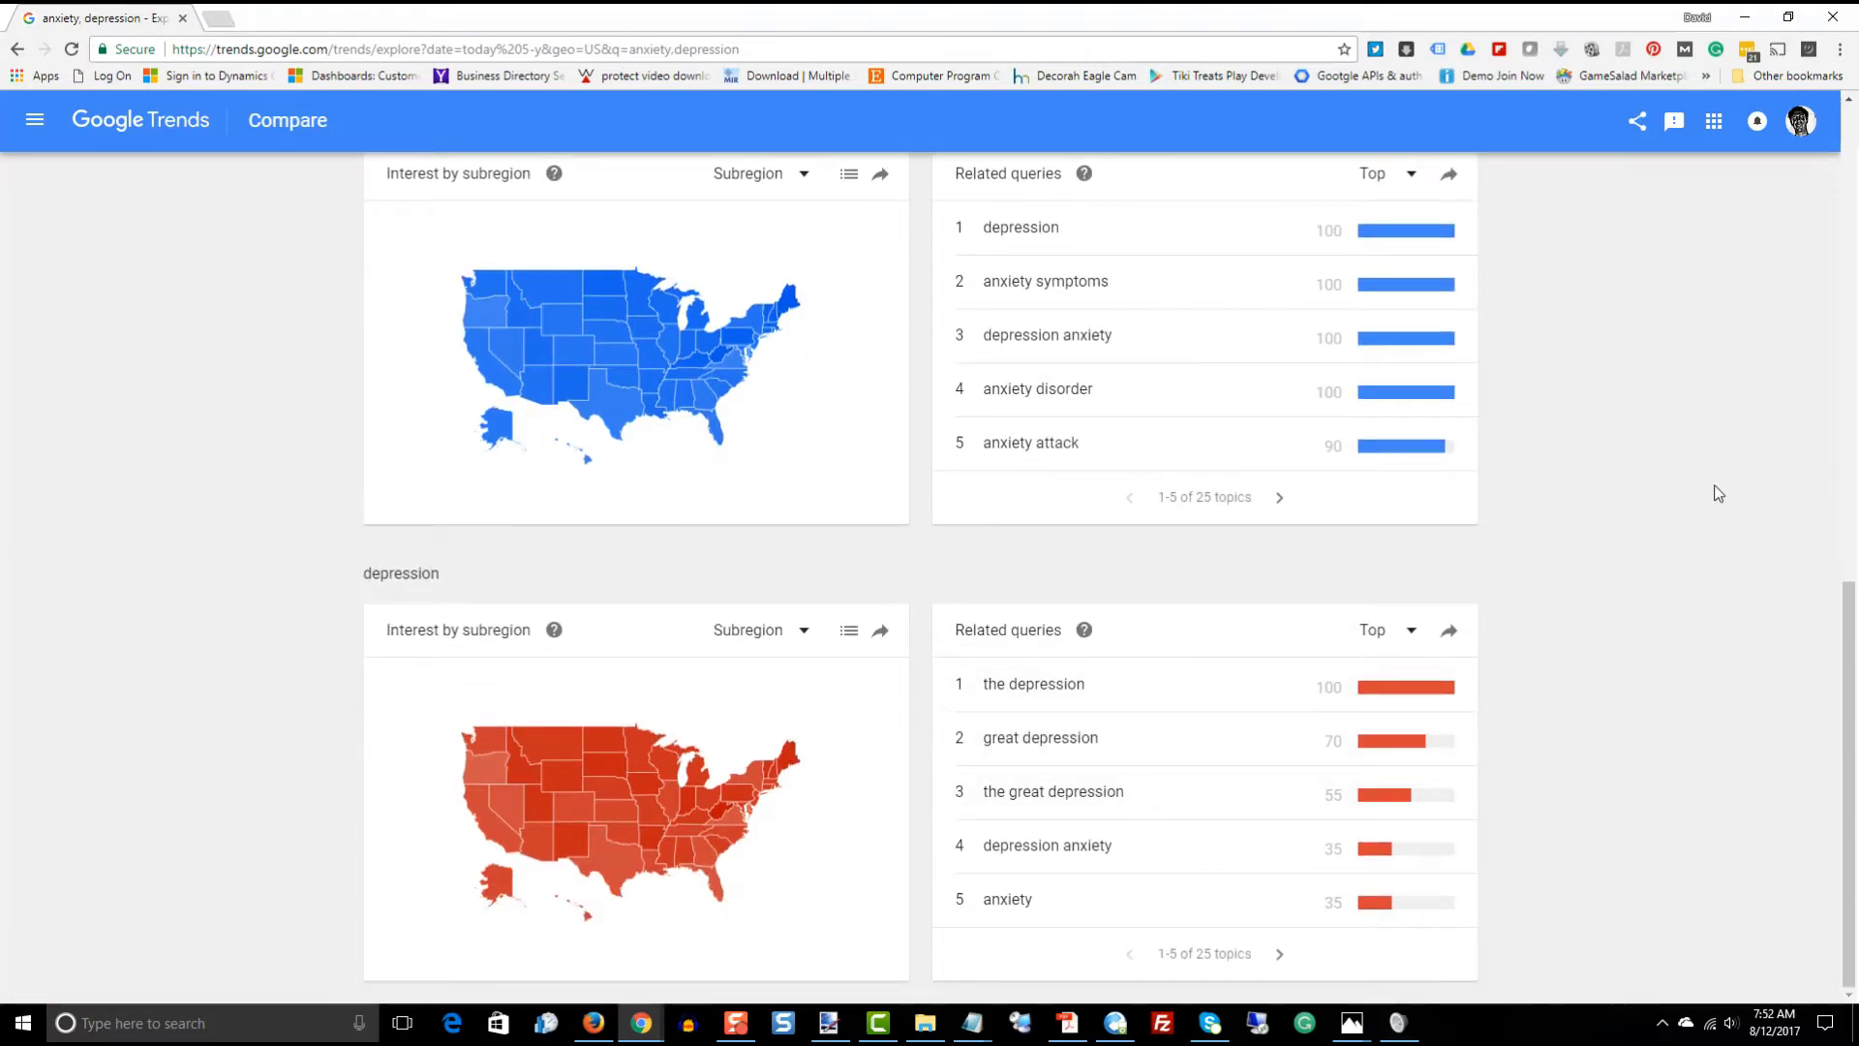
{"action": "scroll", "coordinate": [1716, 492], "scroll_direction": "up", "scroll_amount": 10}
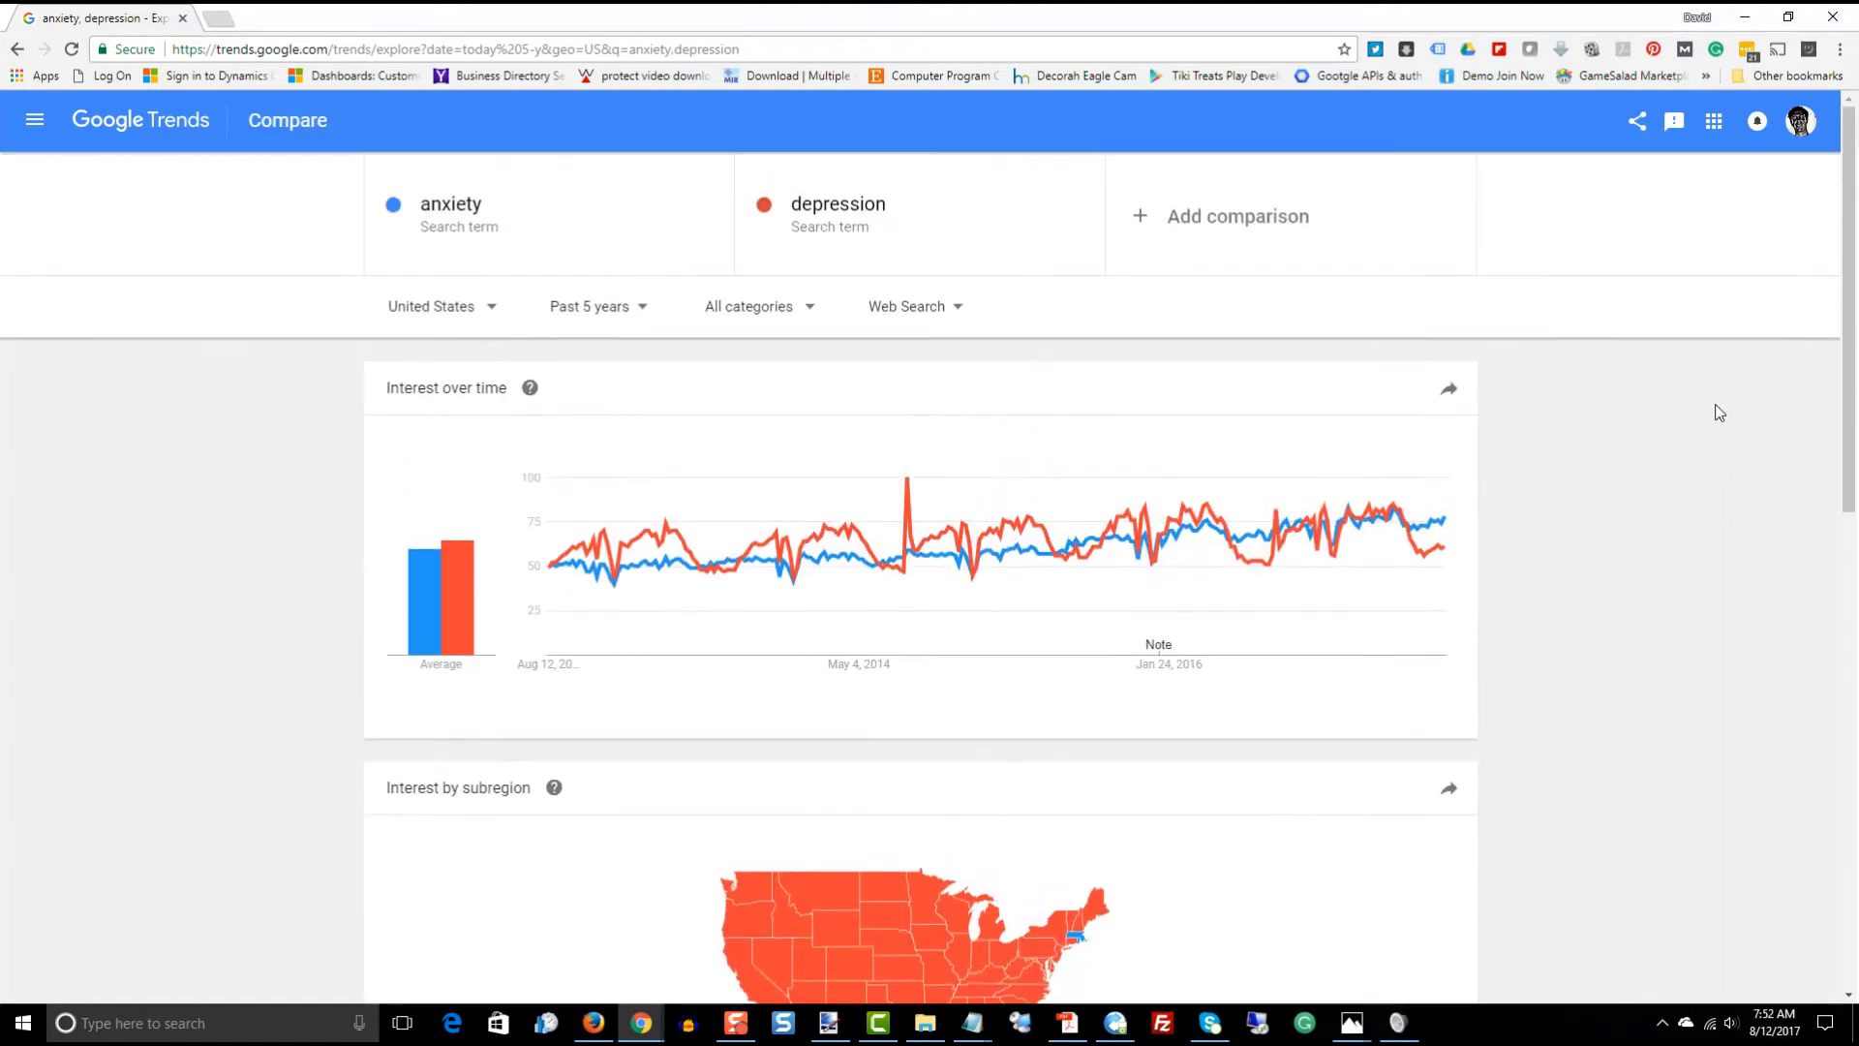
Add 'weight loss' as a third comparison term and open a fourth term slot.
{"action": "left_click", "coordinate": [1168, 216]}
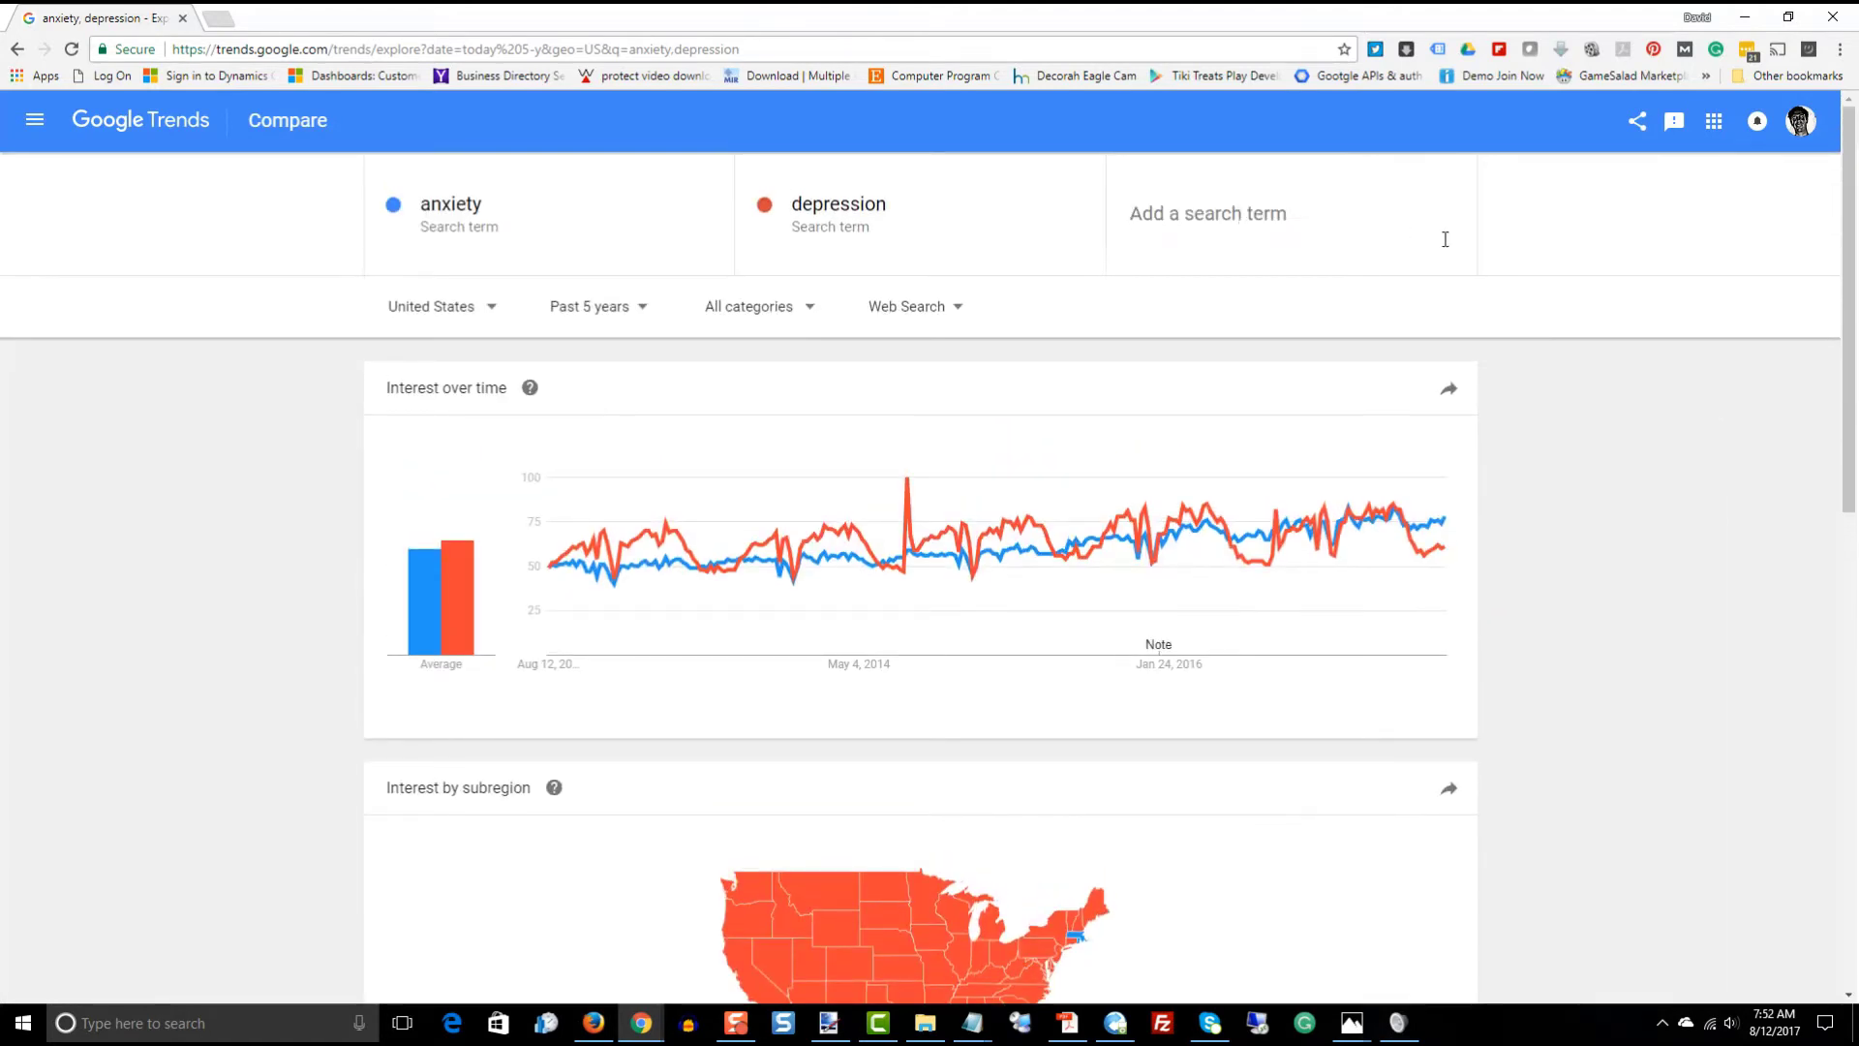
{"action": "type", "text": "weight loss"}
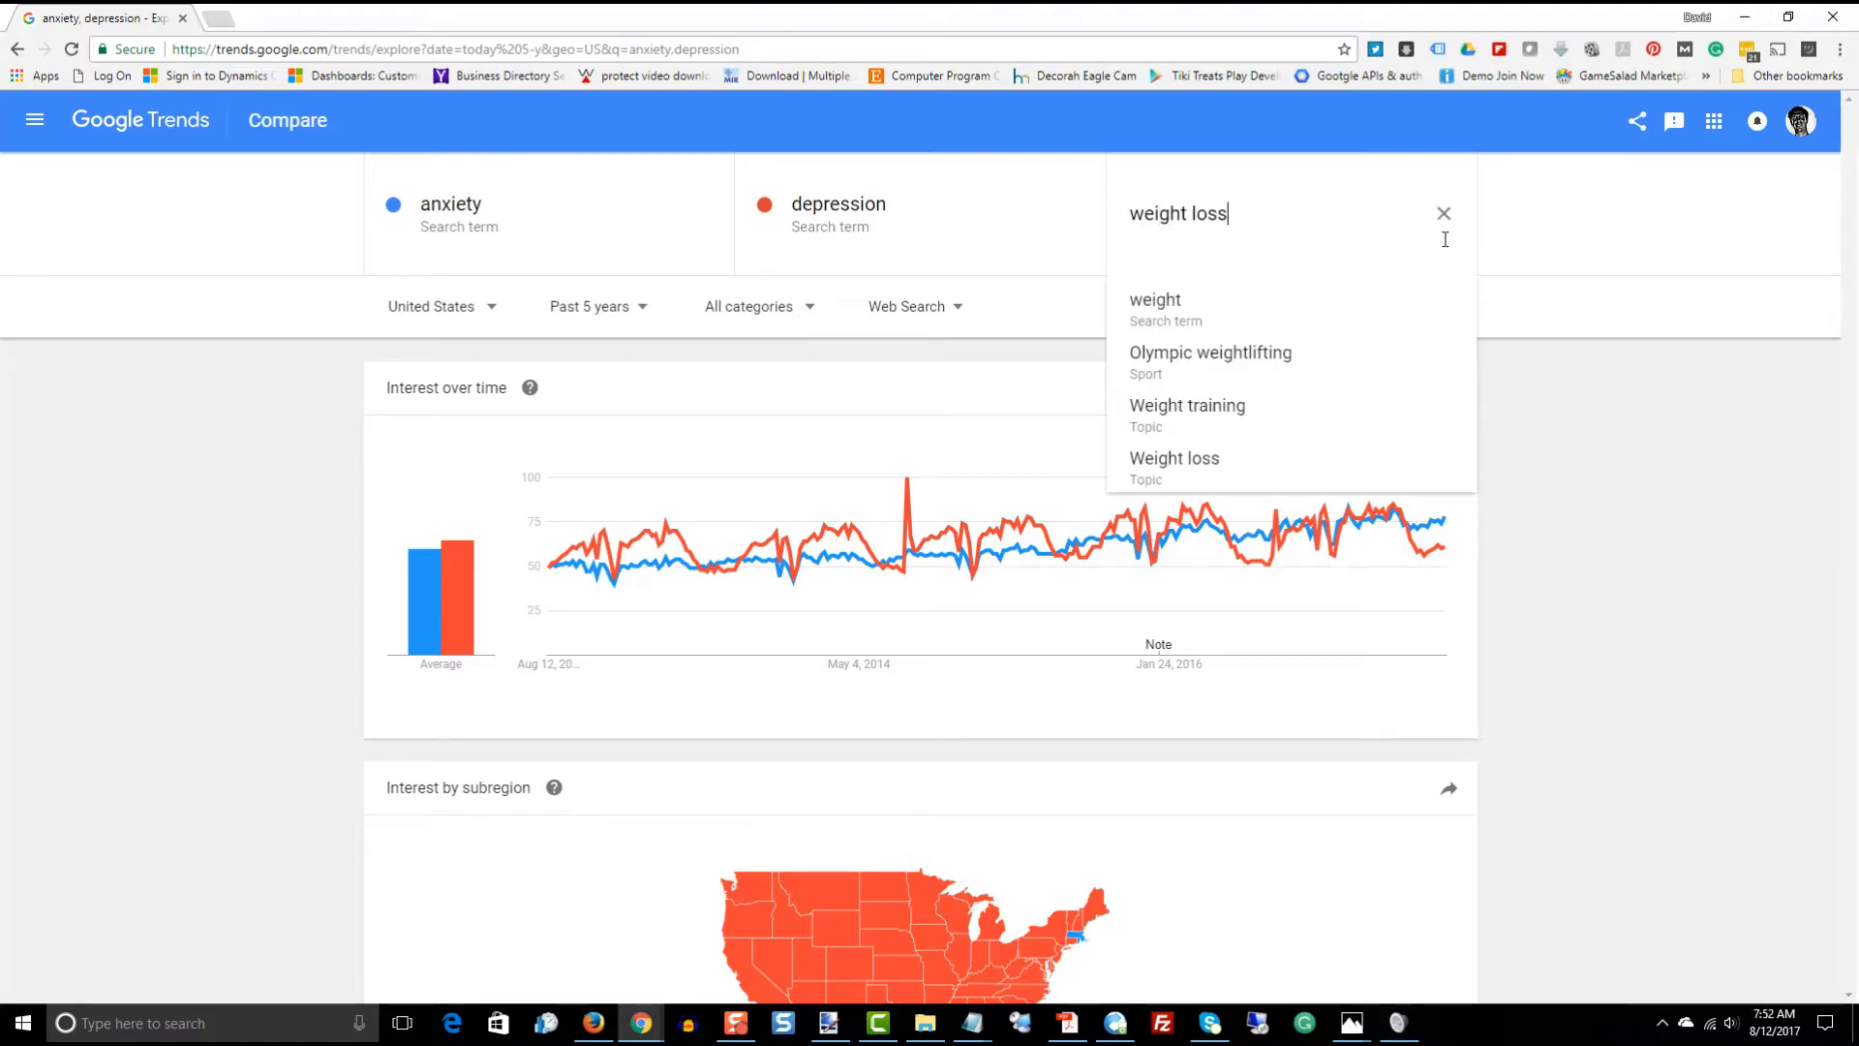
{"action": "key", "text": "Return"}
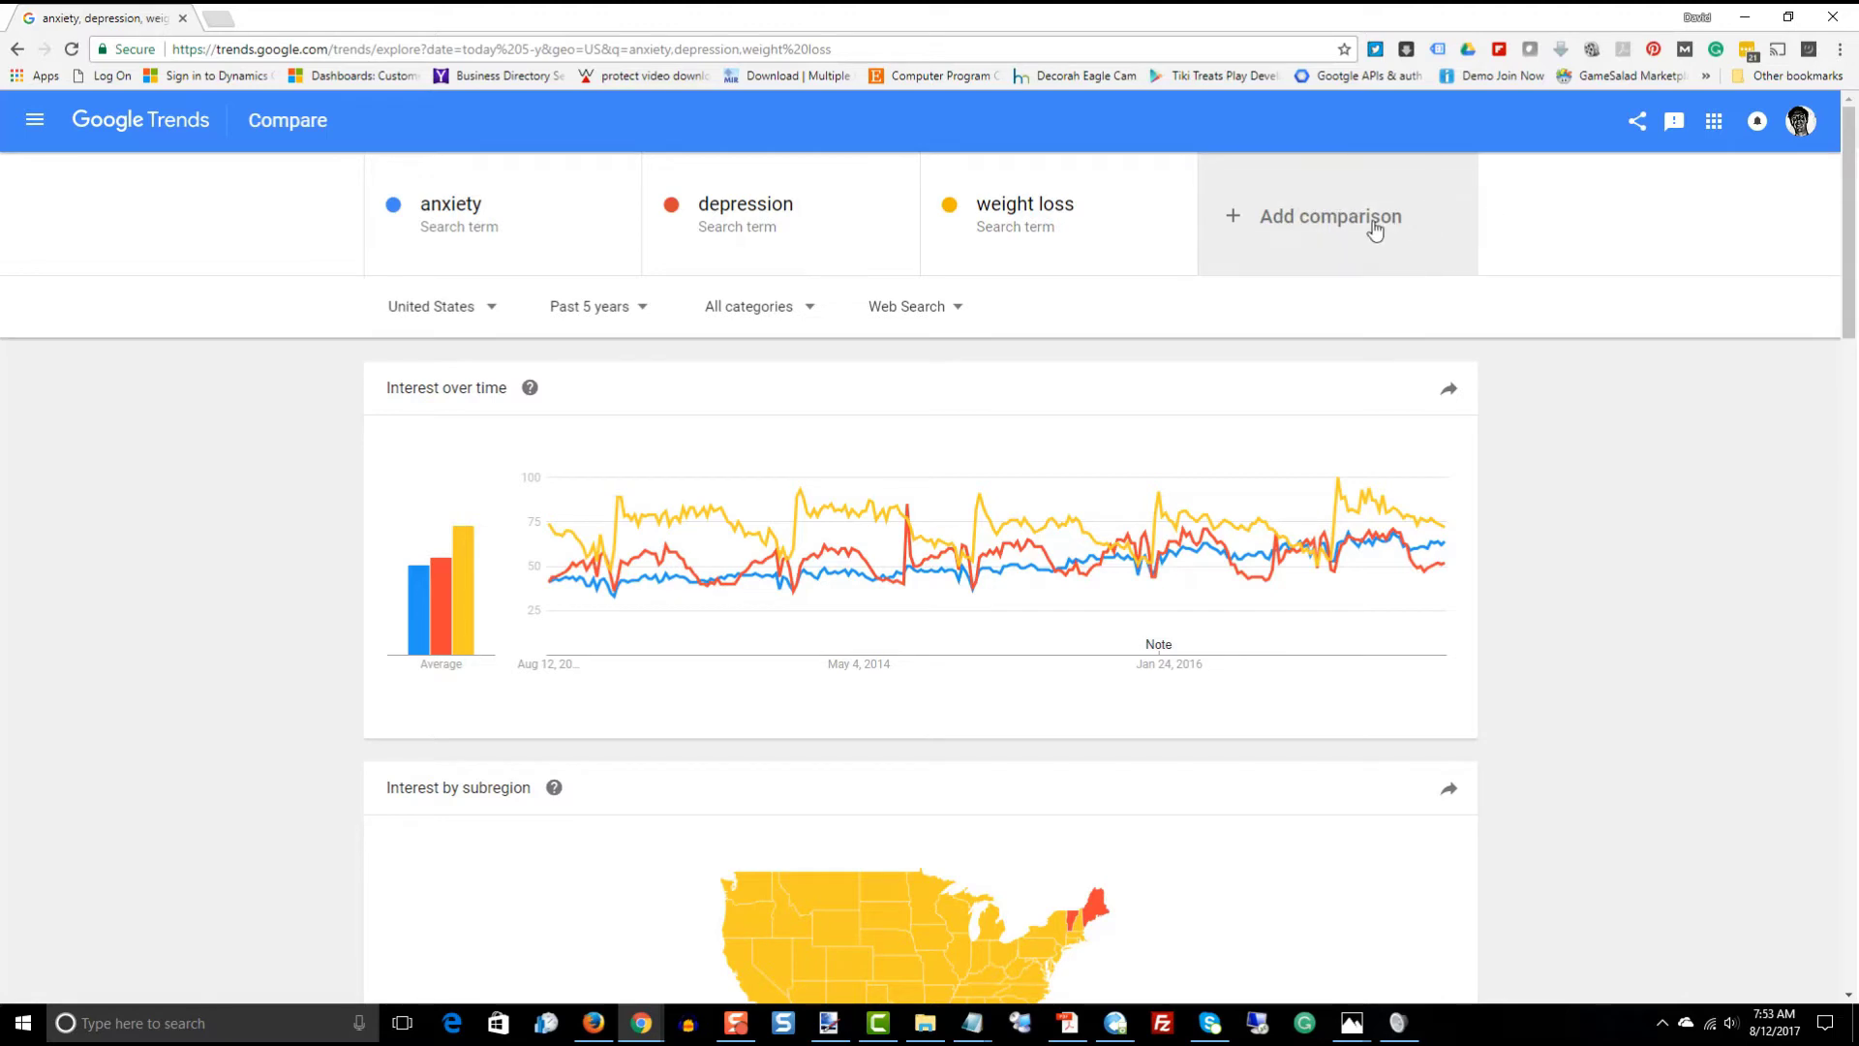
{"action": "left_click", "coordinate": [1344, 227]}
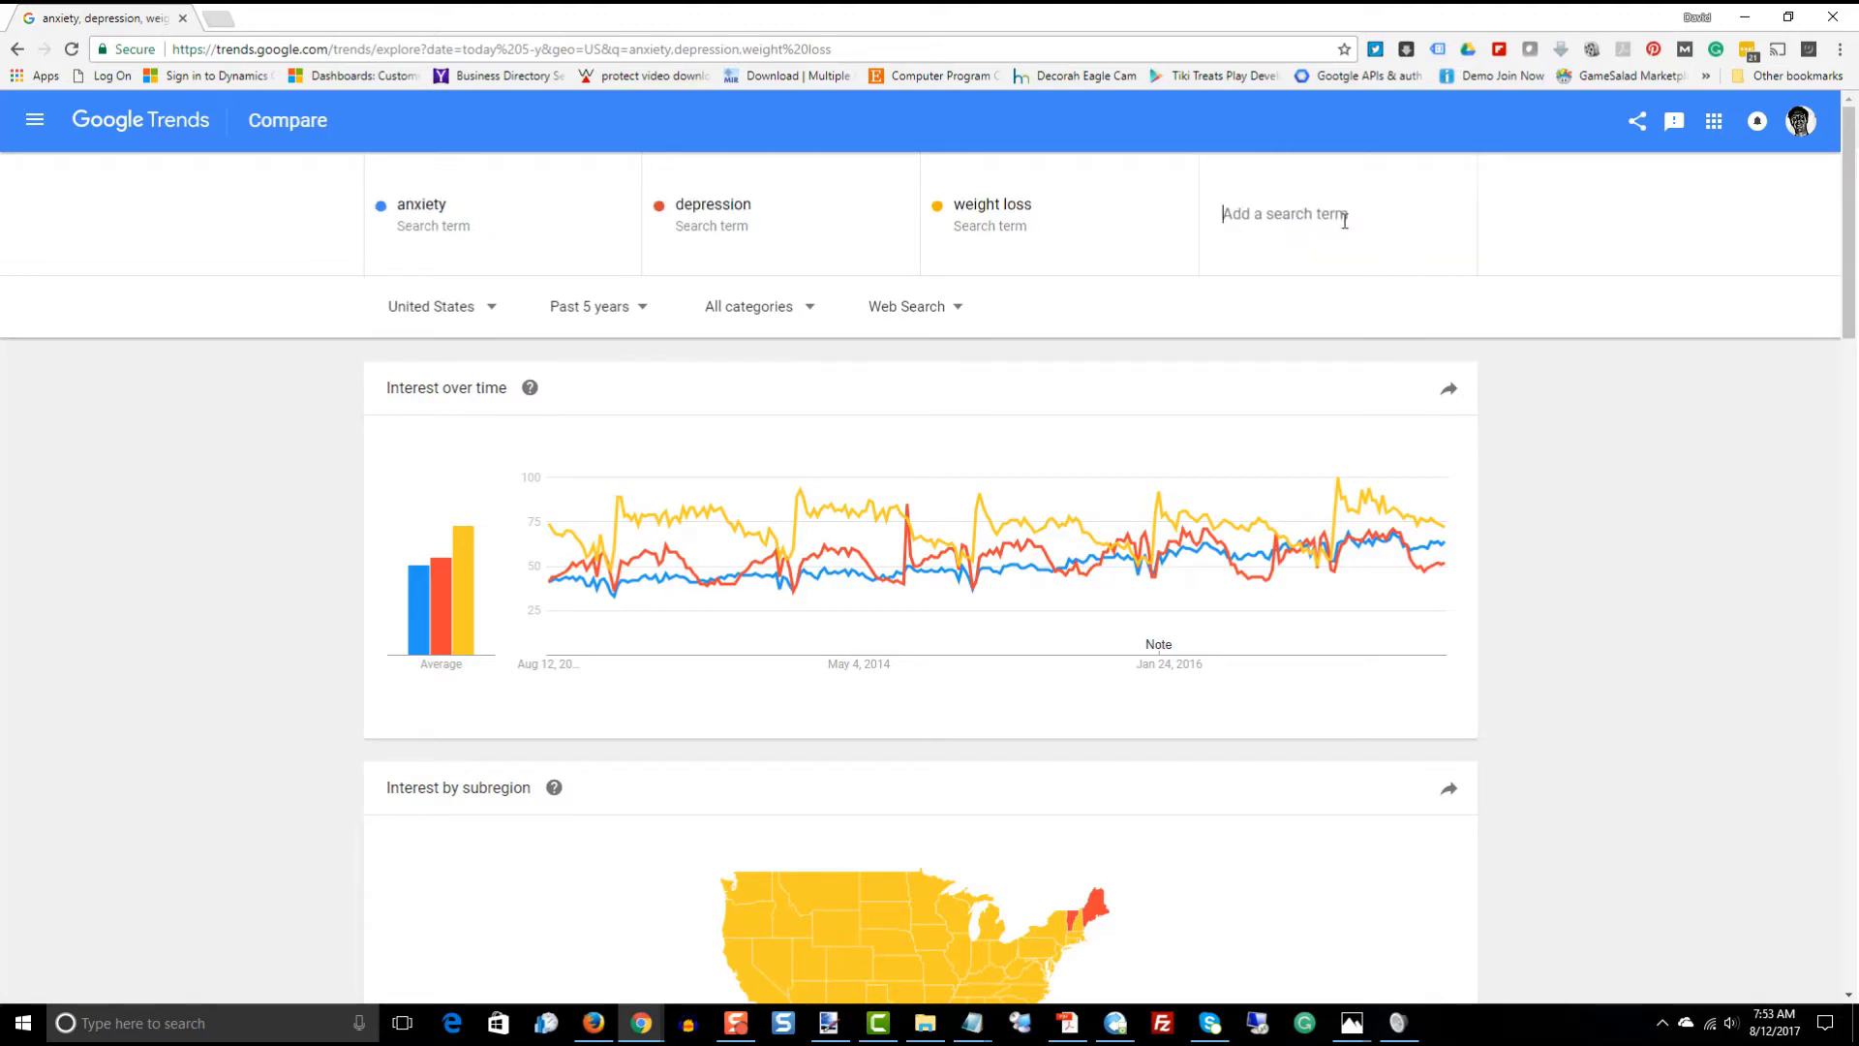
Enter 'back pain' as the fourth comparison term and review the updated charts.
{"action": "type", "text": "back "}
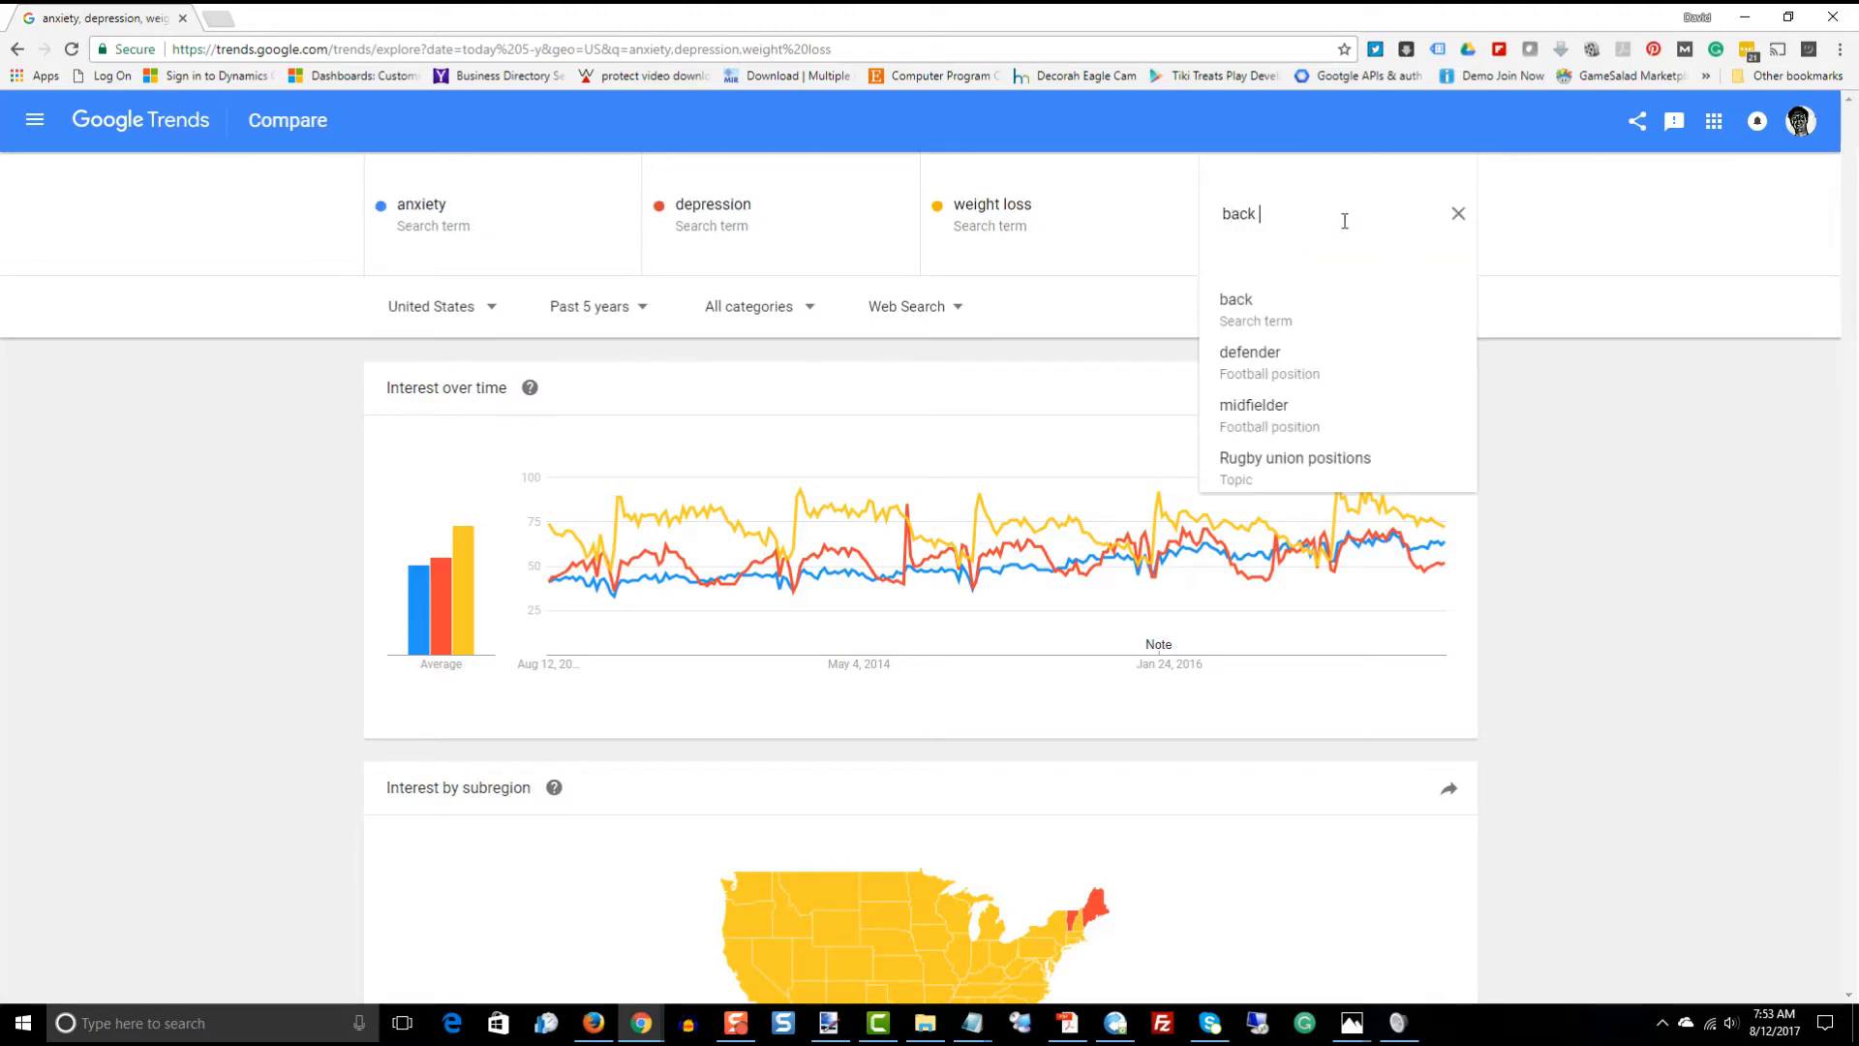
{"action": "type", "text": "bad"}
{"action": "key", "text": "BackSpace"}
{"action": "key", "text": "BackSpace"}
{"action": "key", "text": "BackSpace"}
{"action": "type", "text": "pain"}
{"action": "key", "text": "Return"}
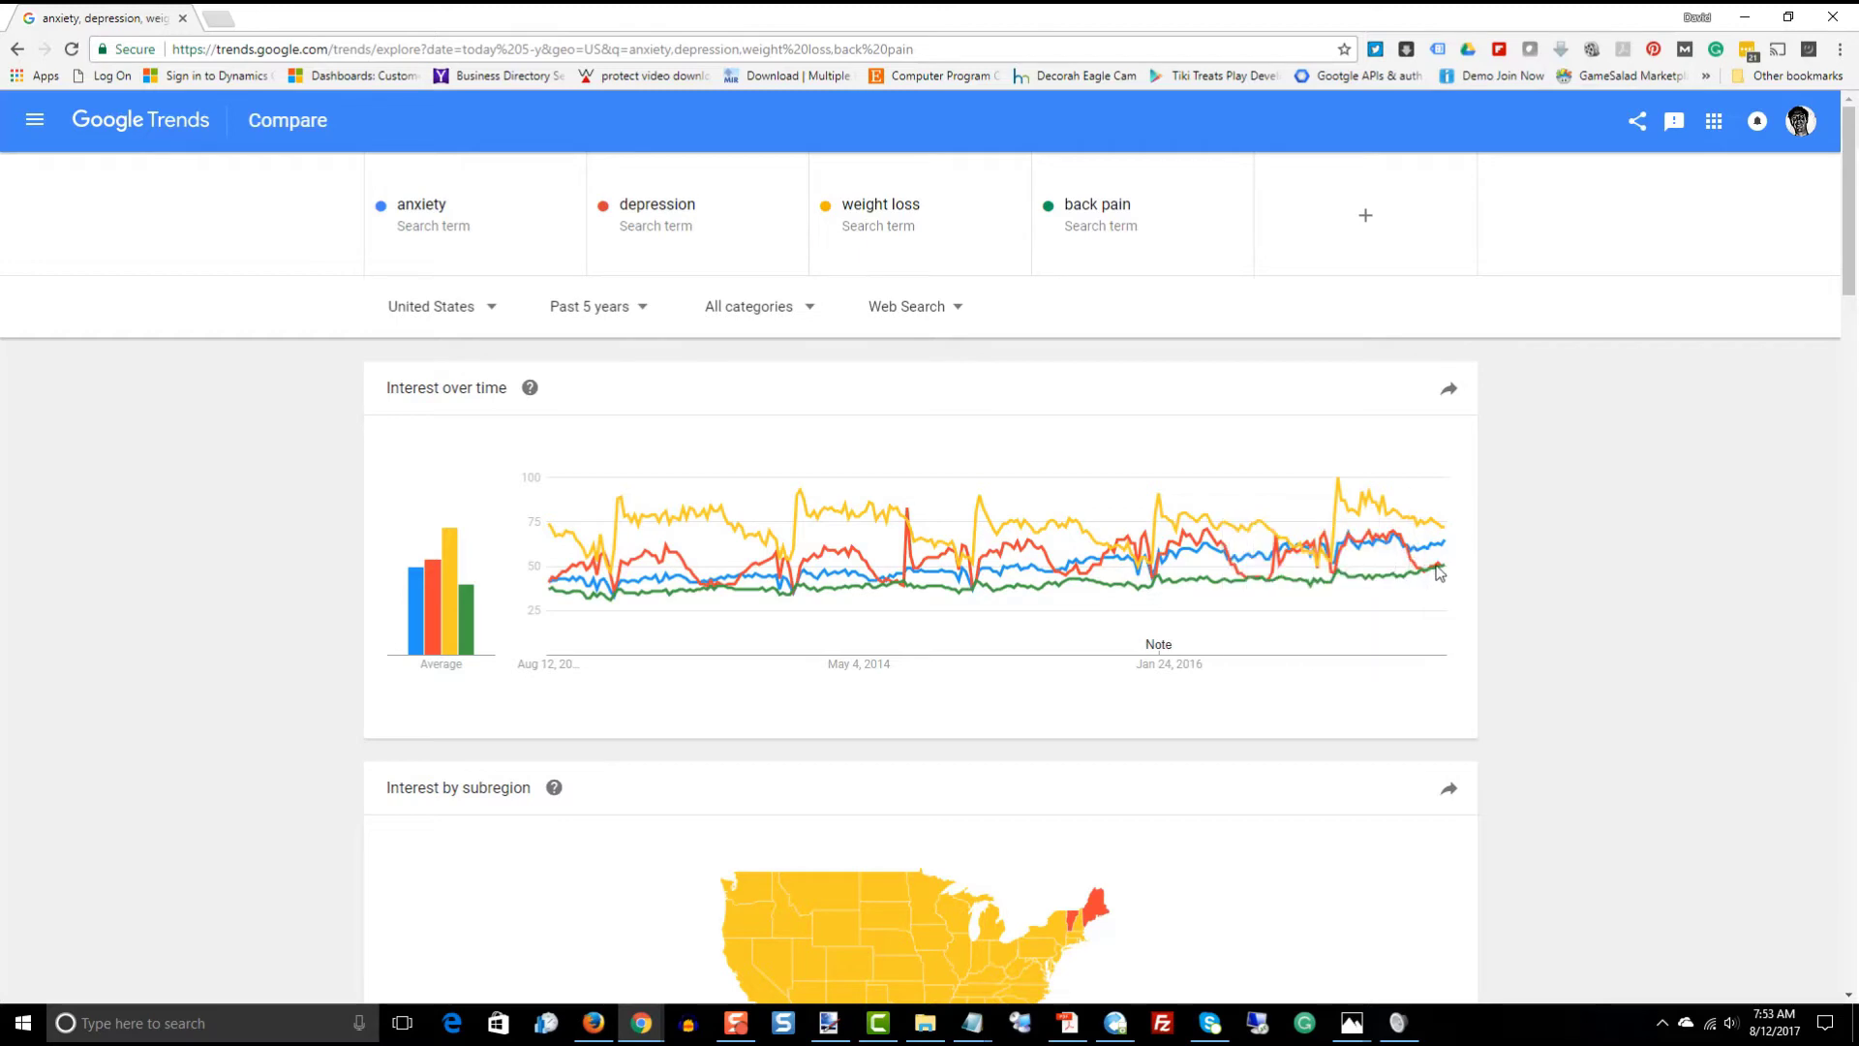
{"action": "mouse_move", "coordinate": [1448, 571]}
{"action": "scroll", "coordinate": [1589, 469], "scroll_direction": "down", "scroll_amount": 2}
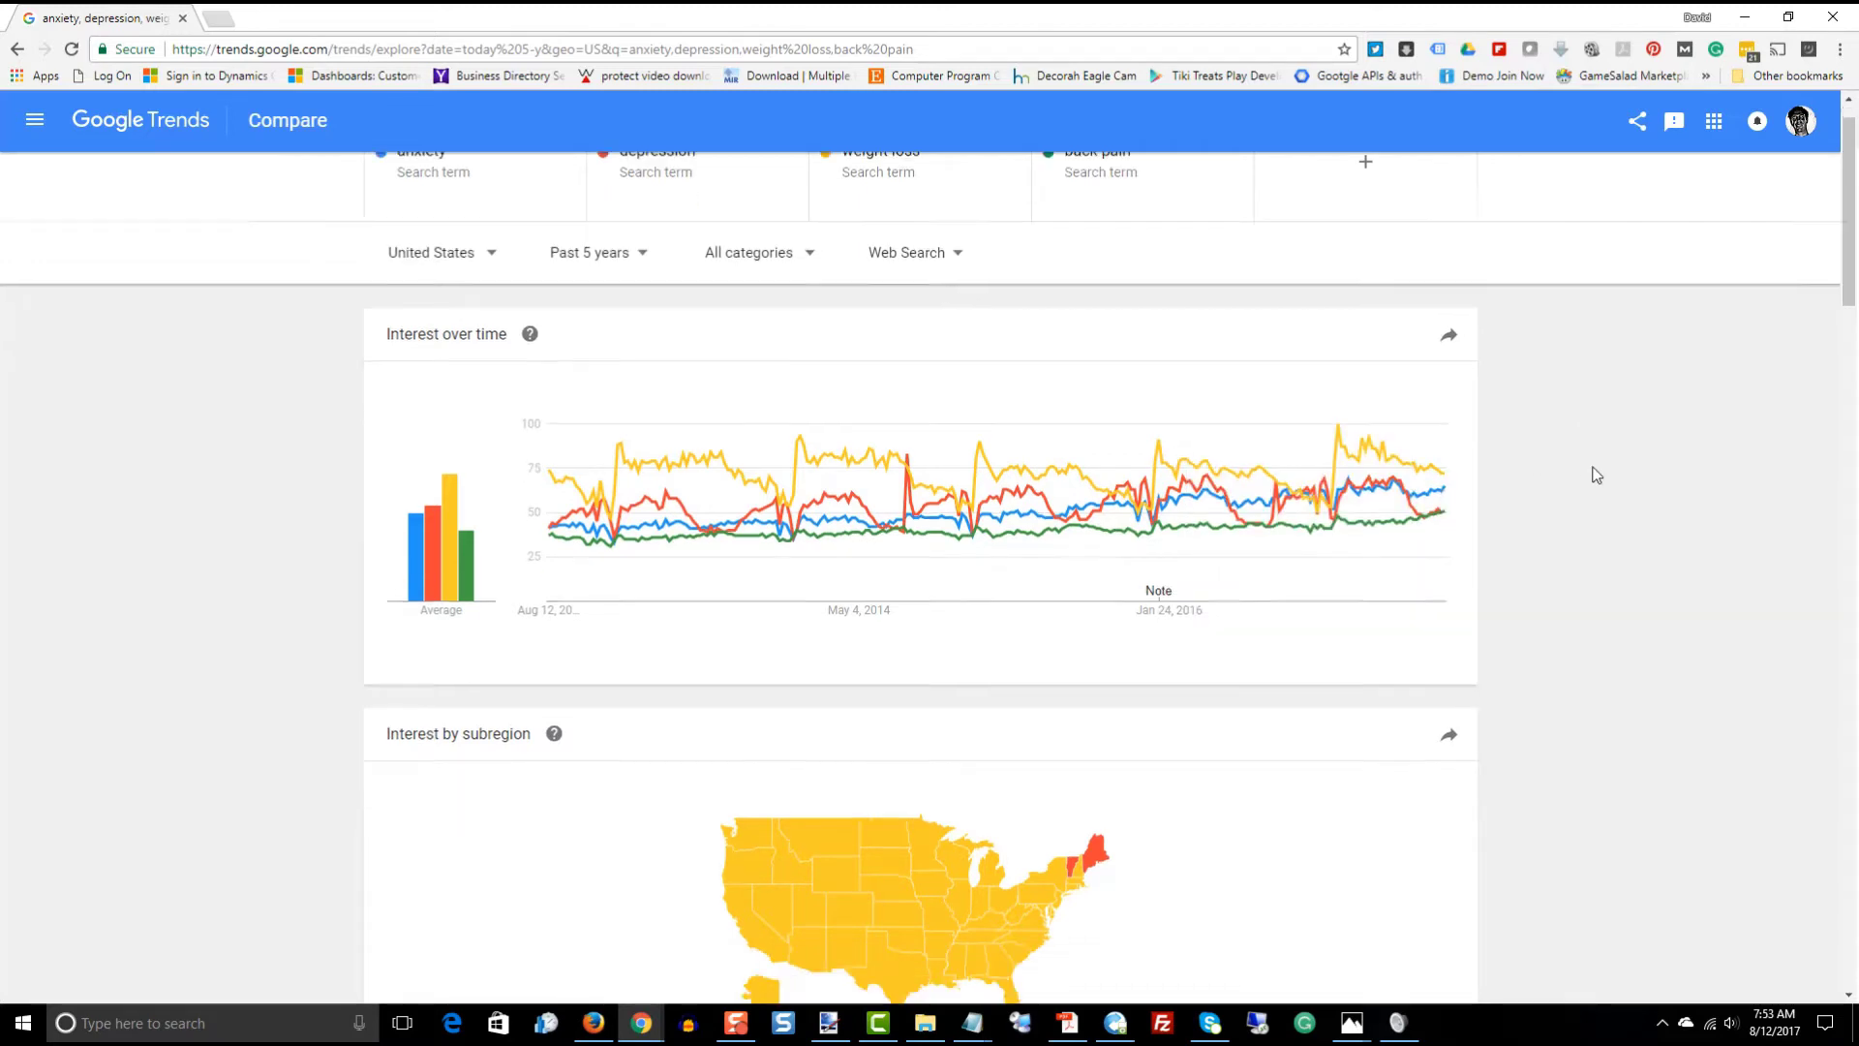
{"action": "scroll", "coordinate": [1636, 431], "scroll_direction": "down", "scroll_amount": 3}
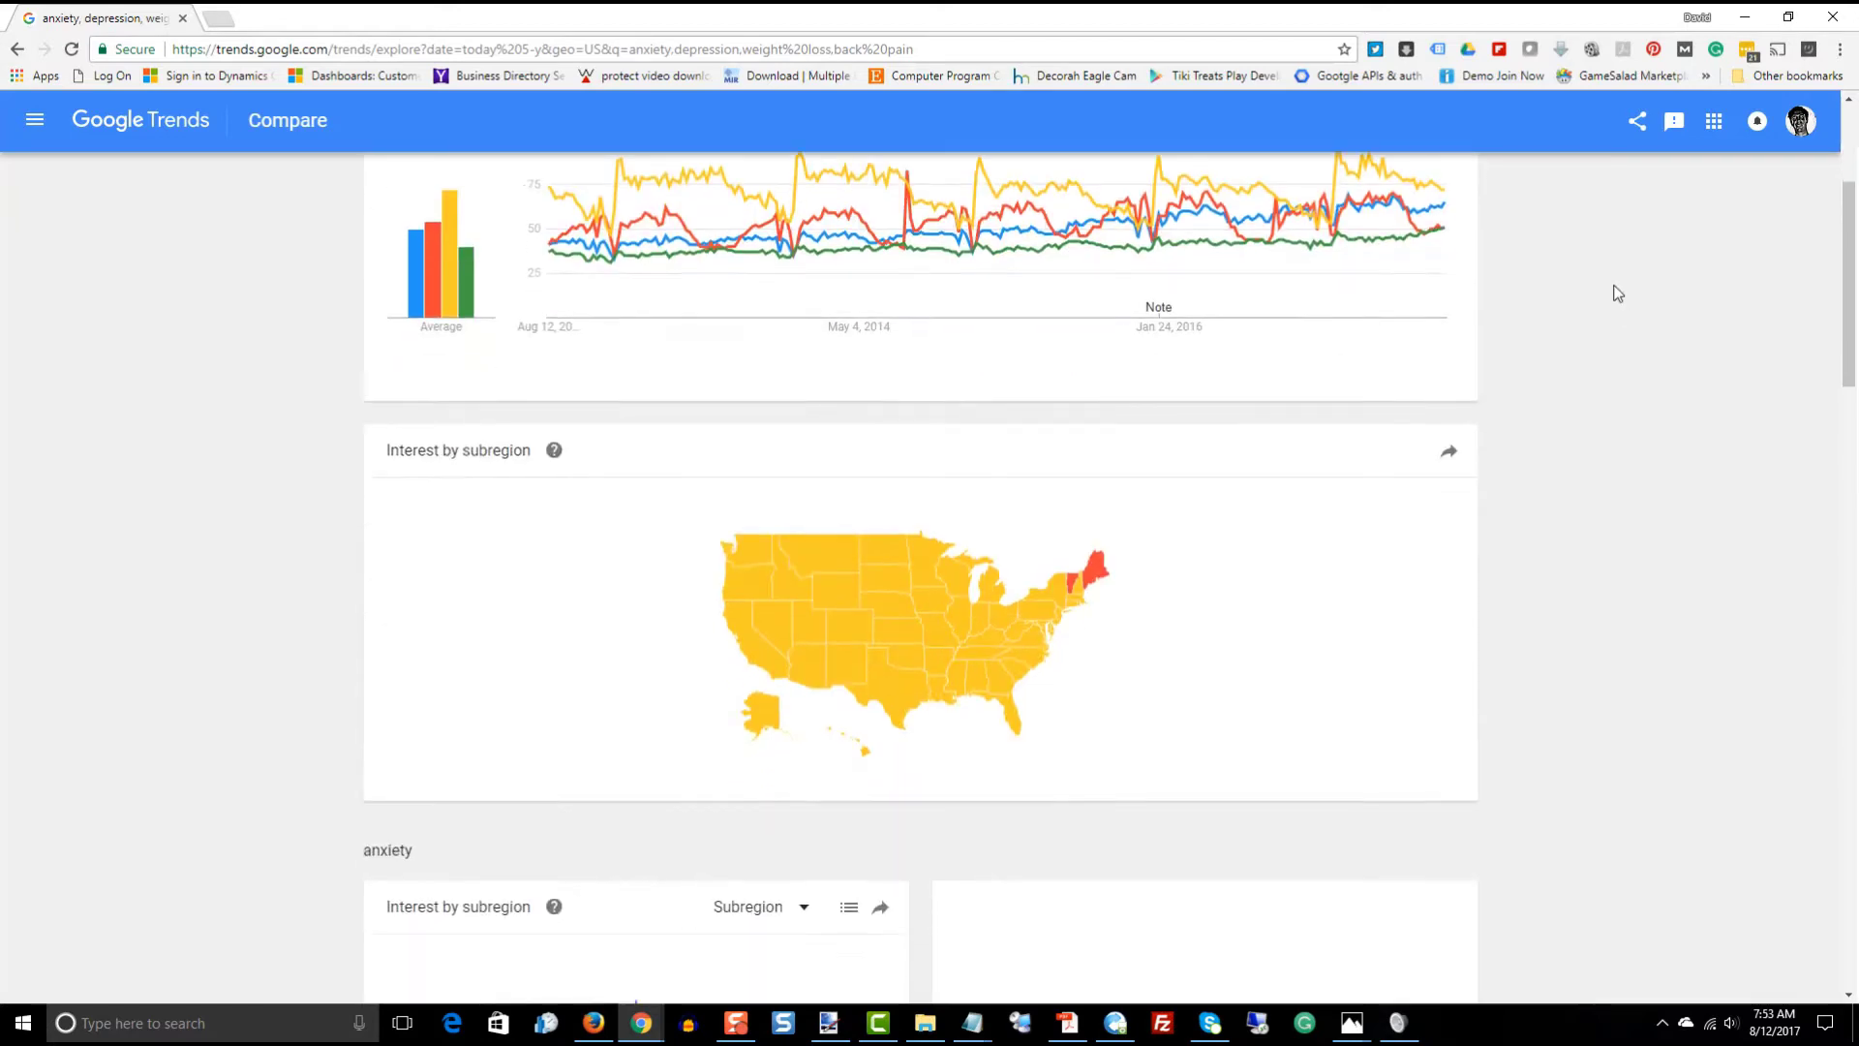
{"action": "scroll", "coordinate": [1615, 293], "scroll_direction": "up", "scroll_amount": 5}
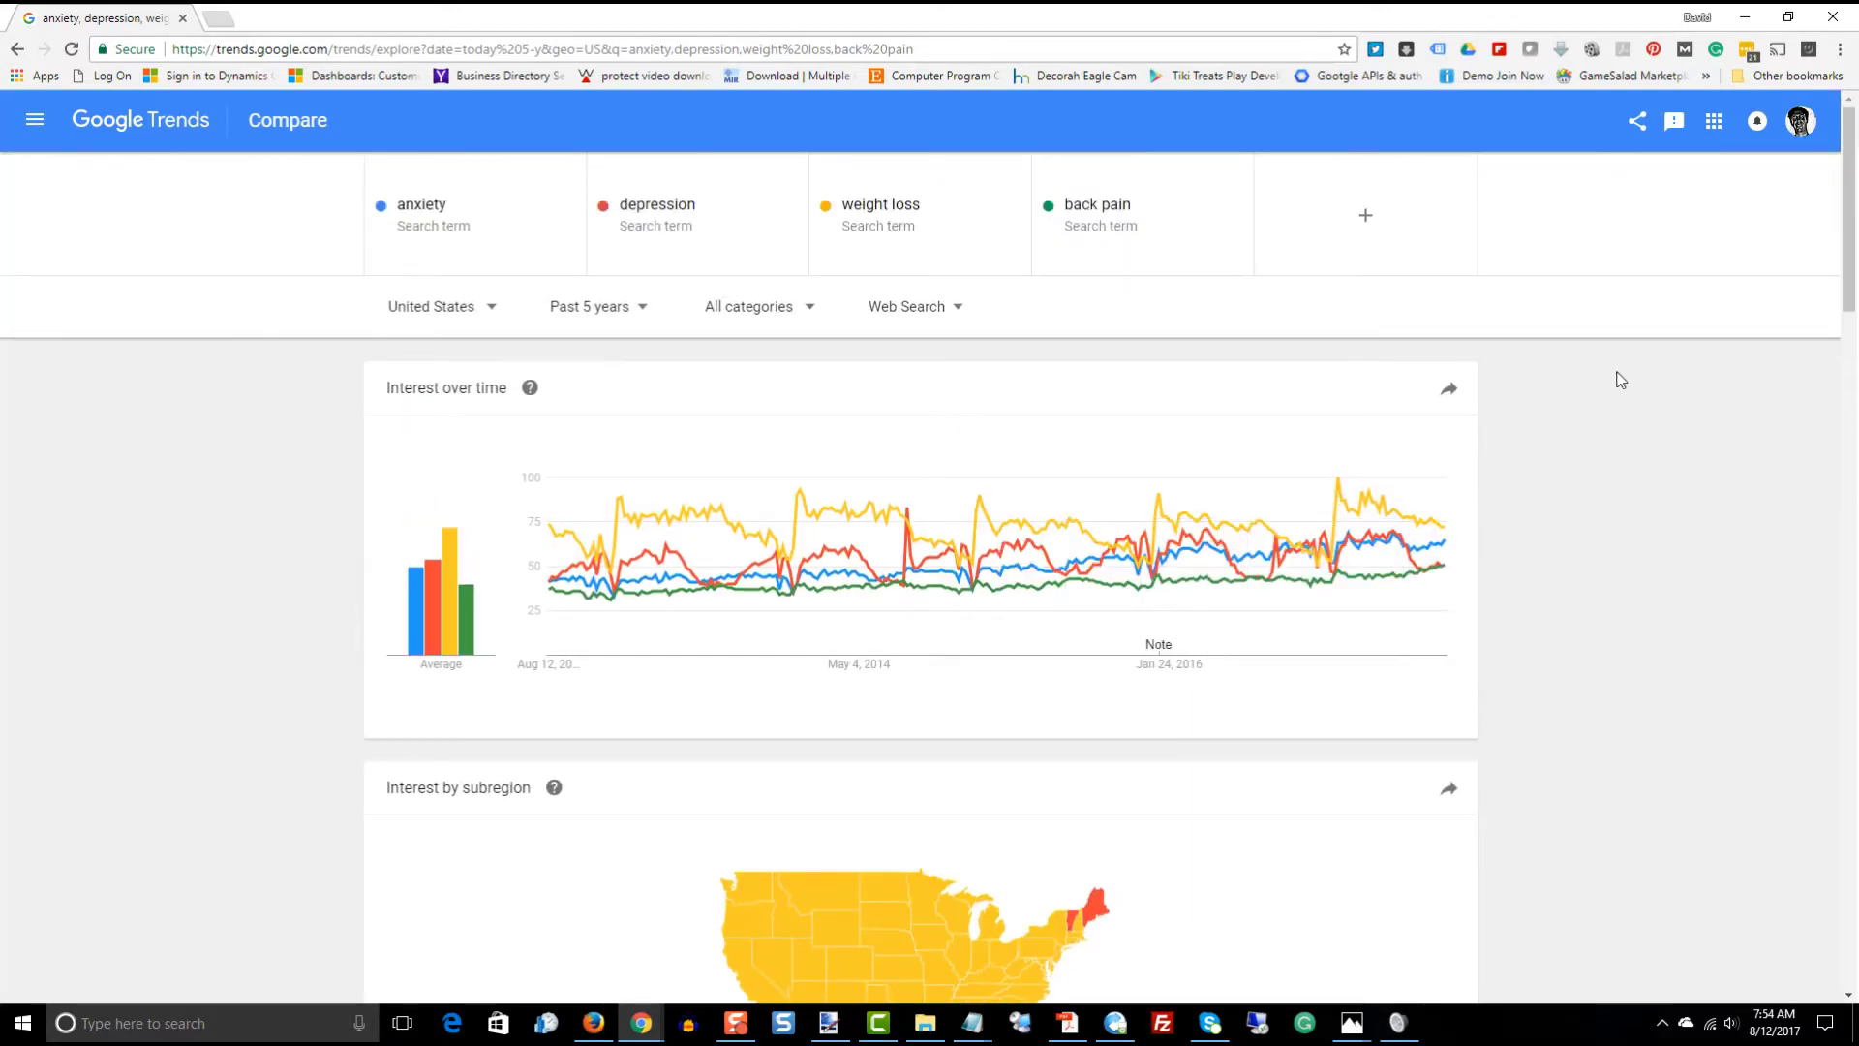
Enter 'high blood pressure' as the fifth comparison term and scan the results.
{"action": "left_click", "coordinate": [1347, 230]}
{"action": "type", "text": "high blood pr"}
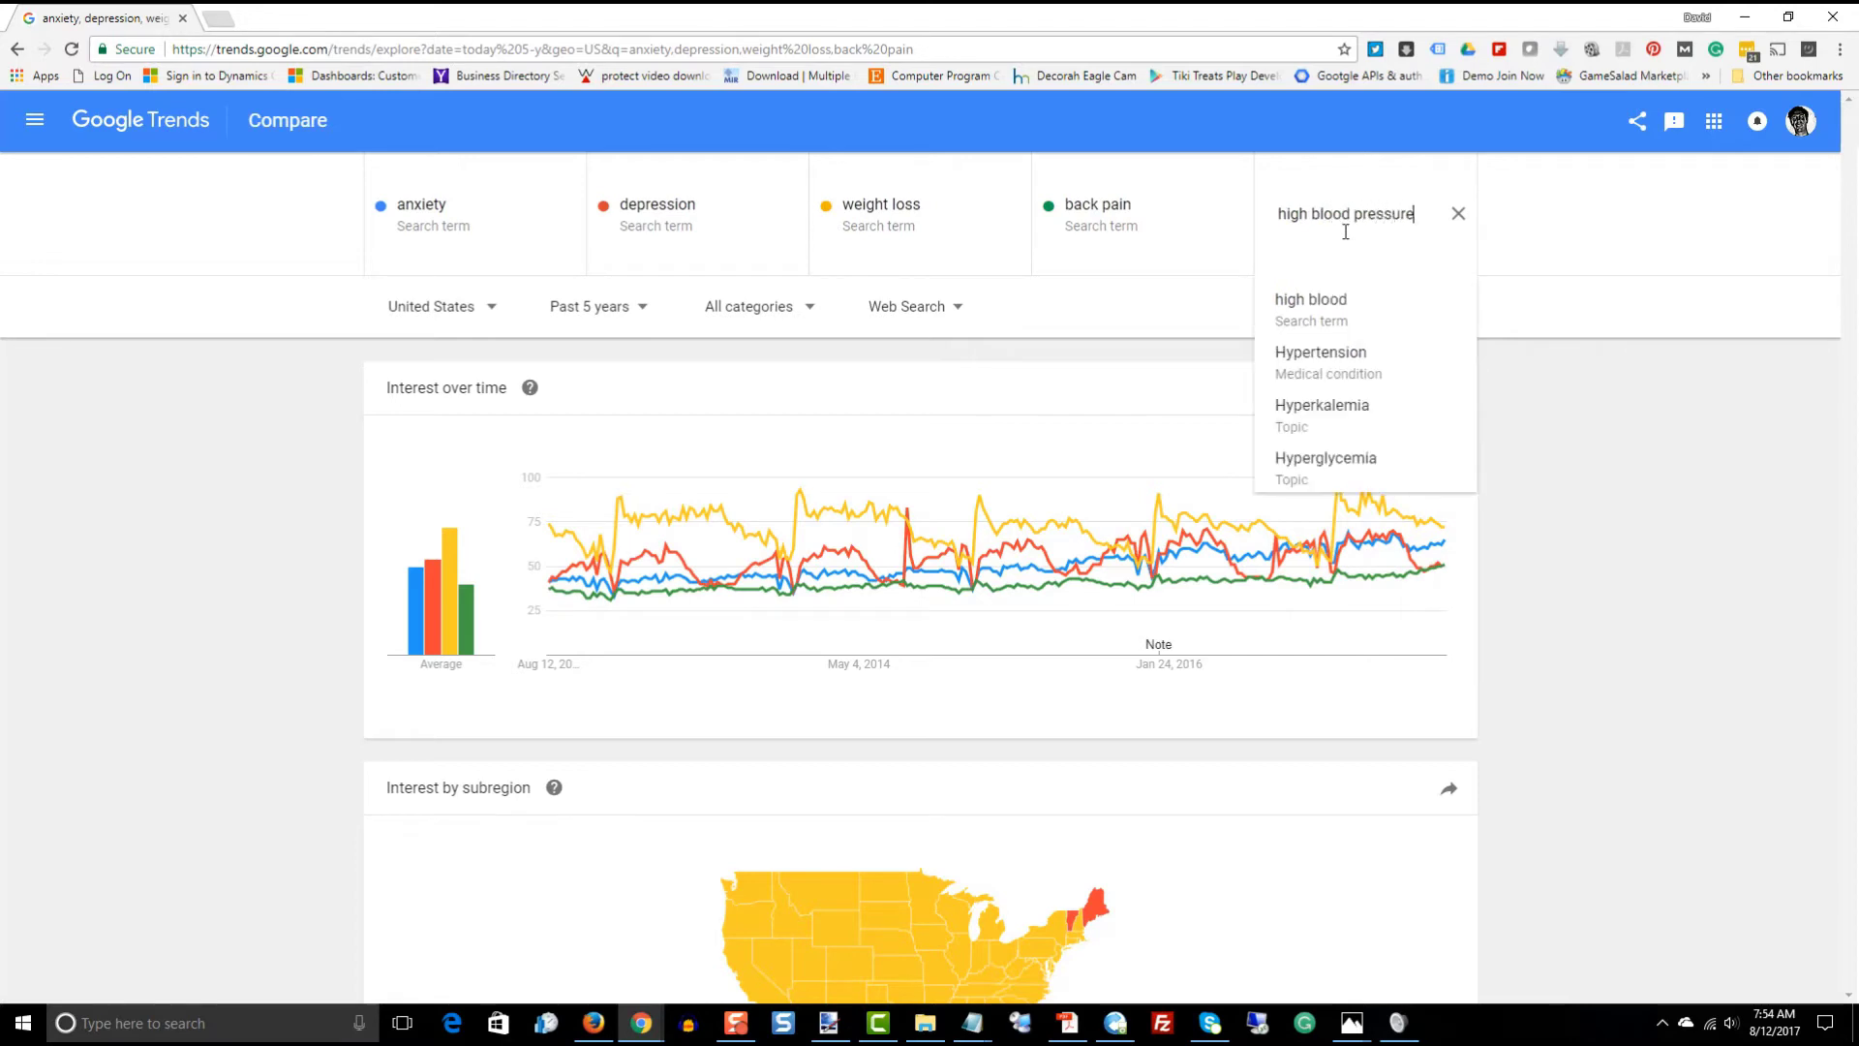
{"action": "type", "text": "essure"}
{"action": "key", "text": "Return"}
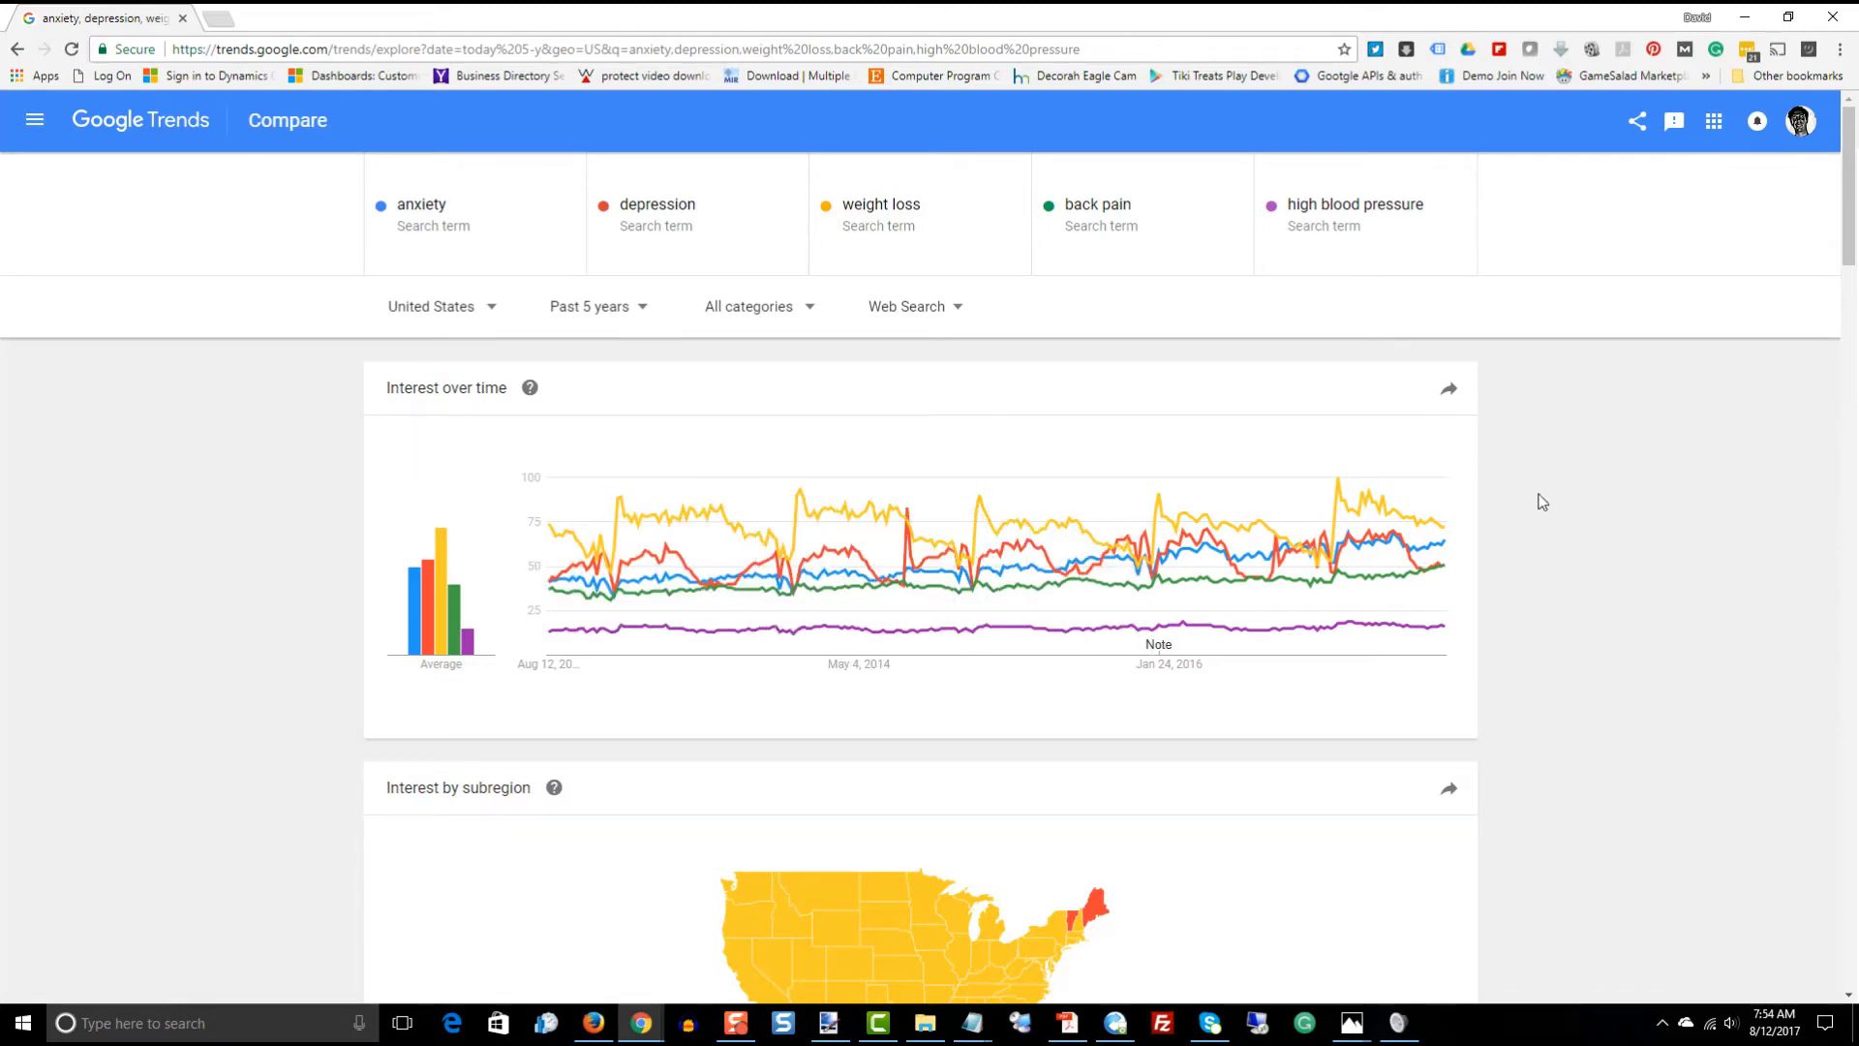
{"action": "scroll", "coordinate": [1542, 501], "scroll_direction": "down", "scroll_amount": 4}
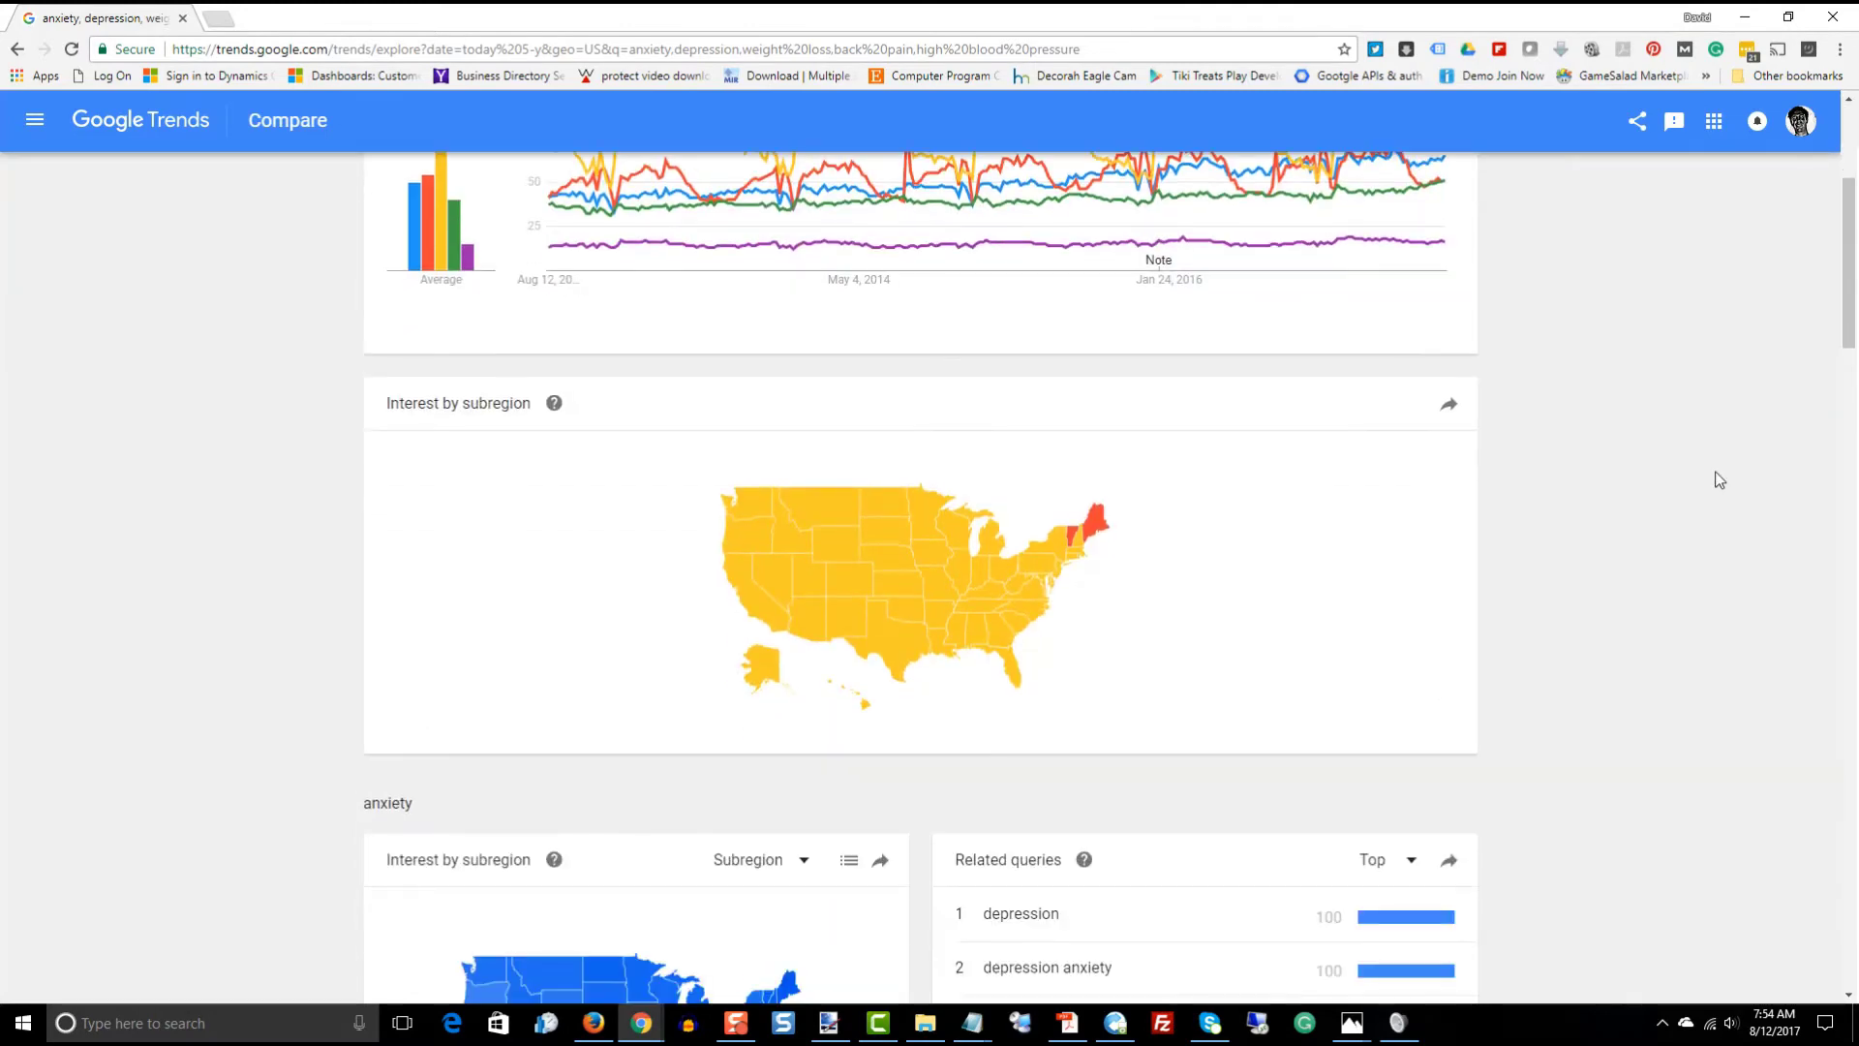
{"action": "scroll", "coordinate": [1719, 480], "scroll_direction": "up", "scroll_amount": 3}
{"action": "scroll", "coordinate": [1717, 478], "scroll_direction": "down", "scroll_amount": 4}
{"action": "scroll", "coordinate": [1717, 478], "scroll_direction": "up", "scroll_amount": 5}
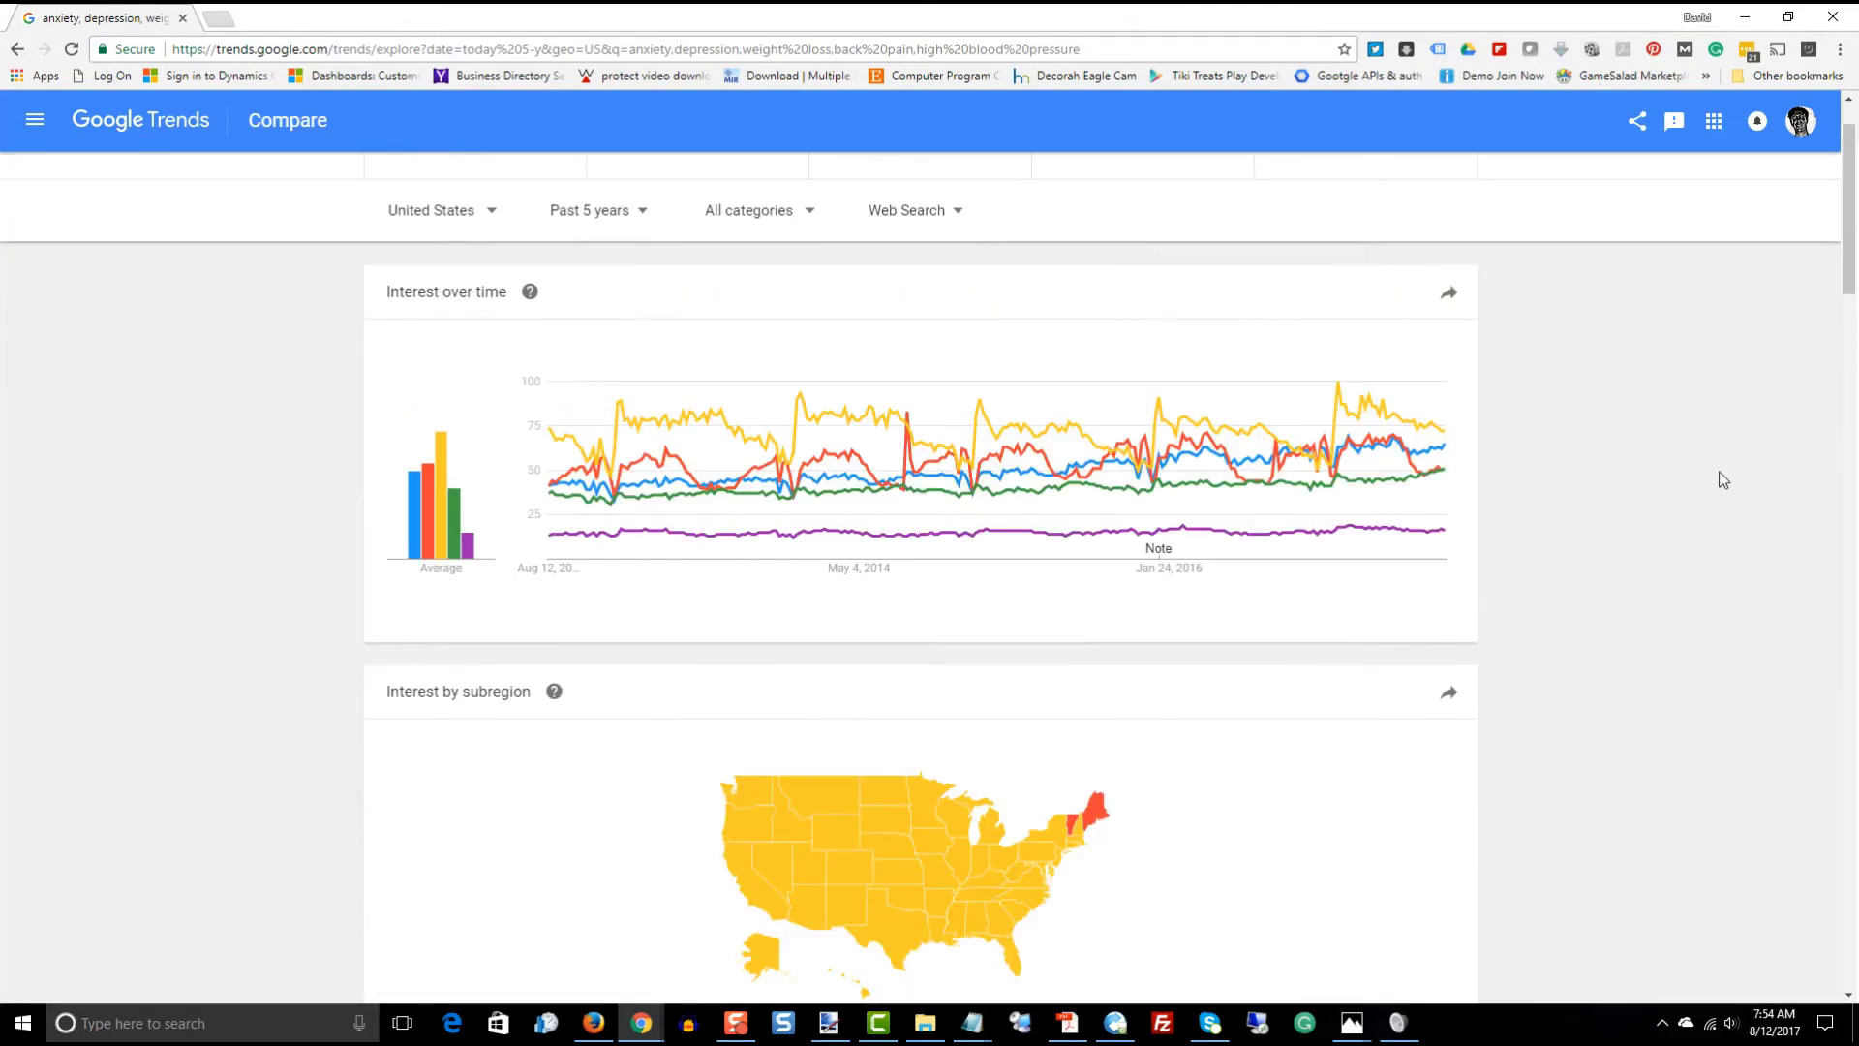
{"action": "scroll", "coordinate": [1723, 480], "scroll_direction": "up", "scroll_amount": 1}
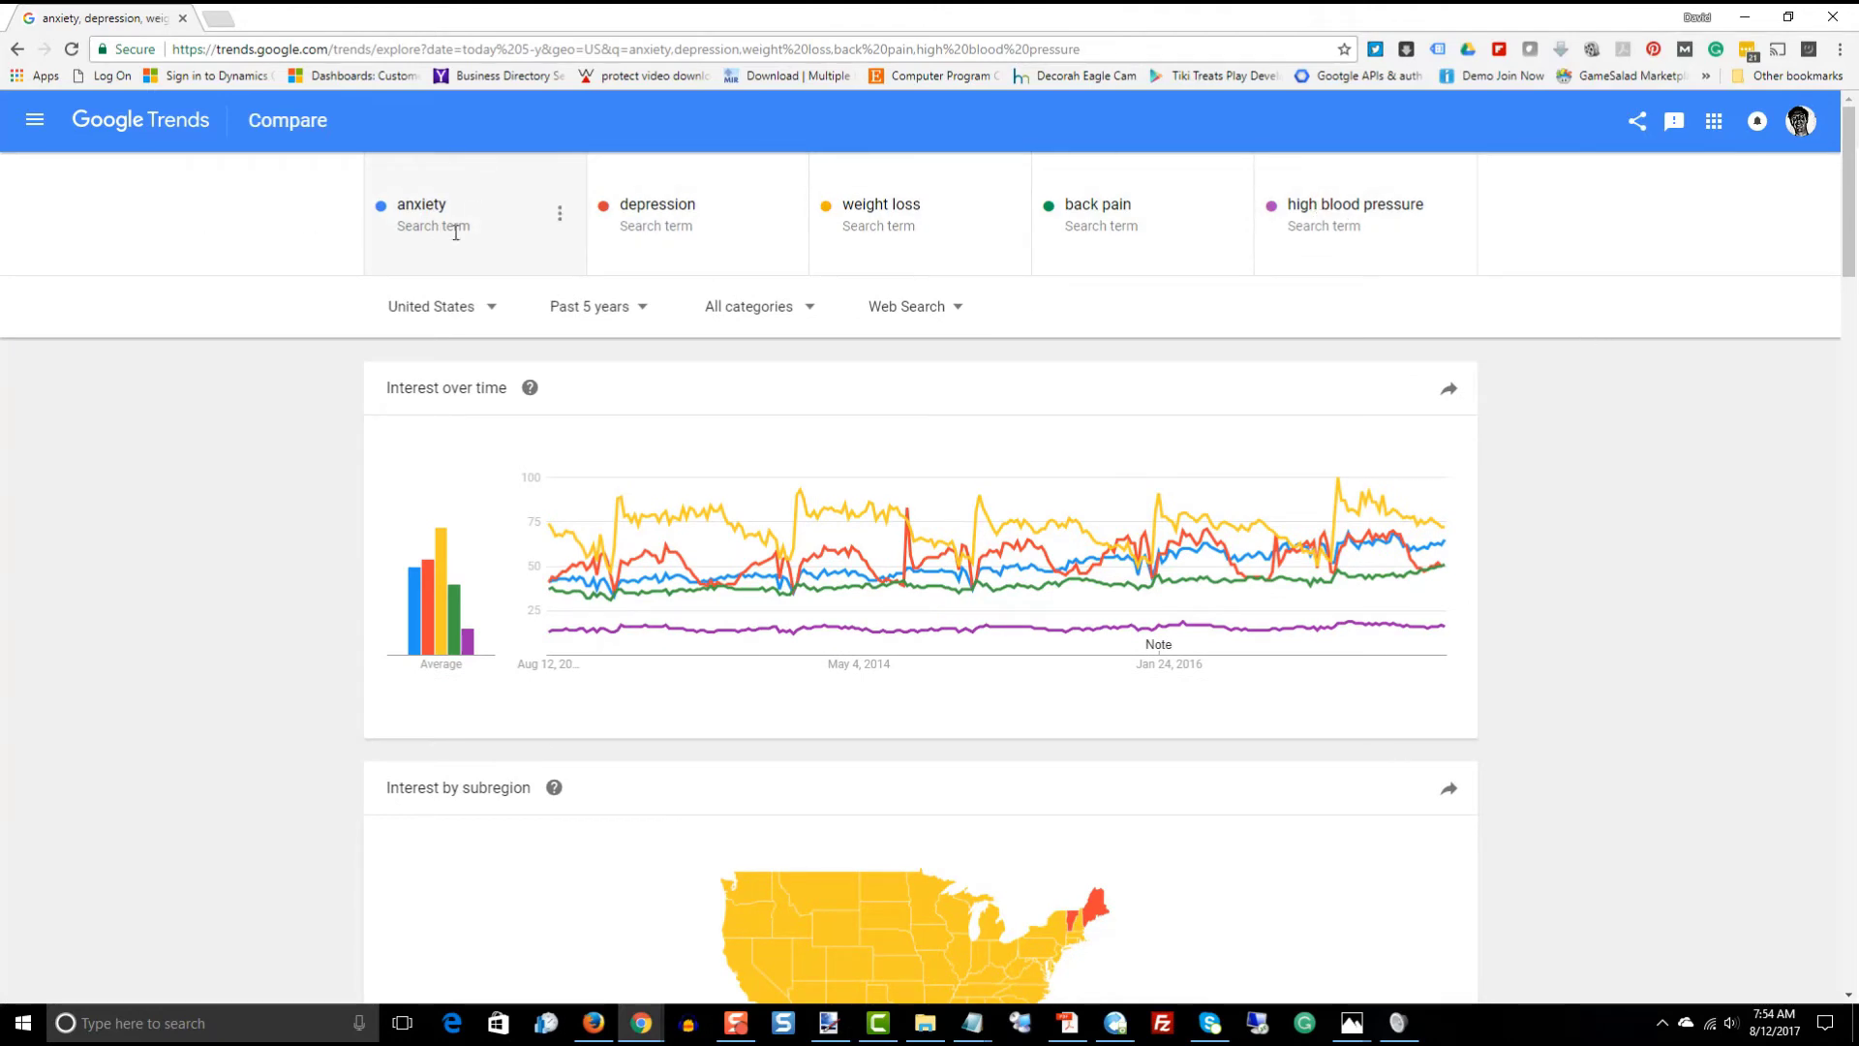
Switch the five-term comparison's location from United States to Worldwide.
{"action": "left_click", "coordinate": [494, 307]}
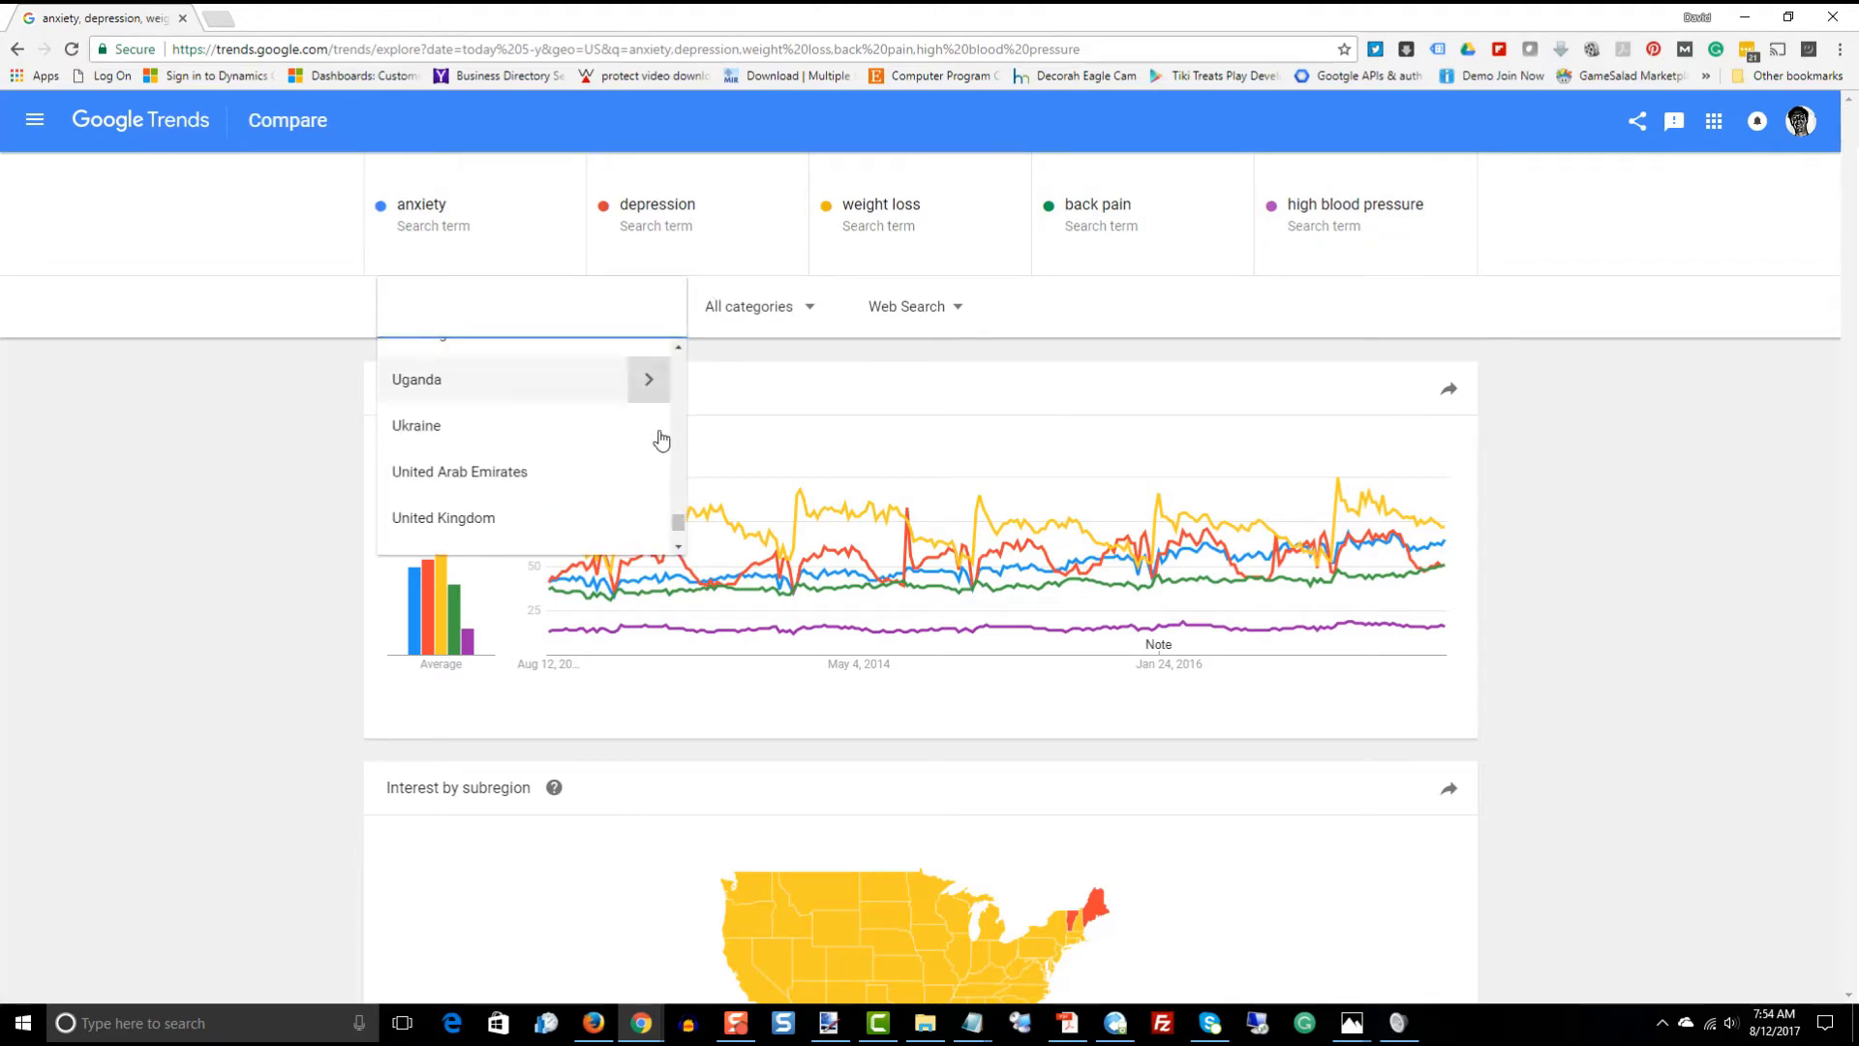
{"action": "left_click_drag", "start_coordinate": [678, 523], "coordinate": [673, 346]}
{"action": "left_click", "coordinate": [539, 360]}
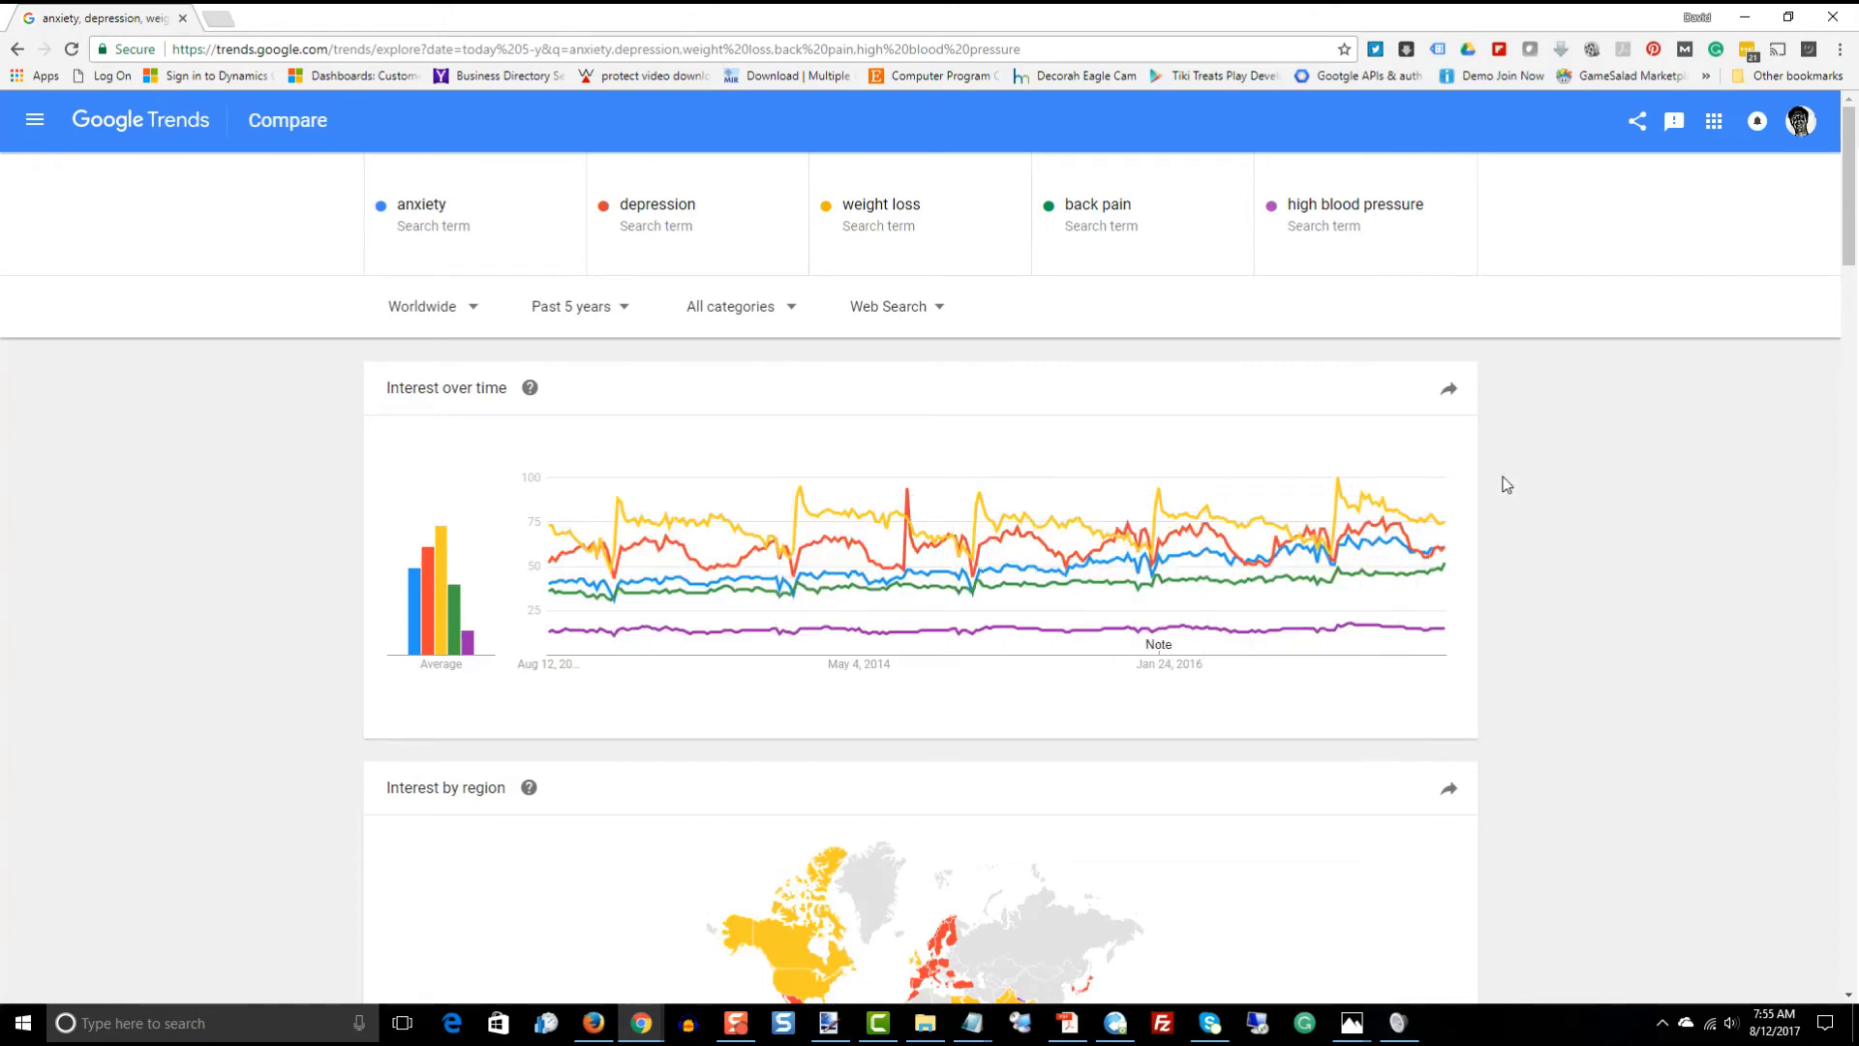
{"action": "scroll", "coordinate": [1758, 481], "scroll_direction": "down", "scroll_amount": 7}
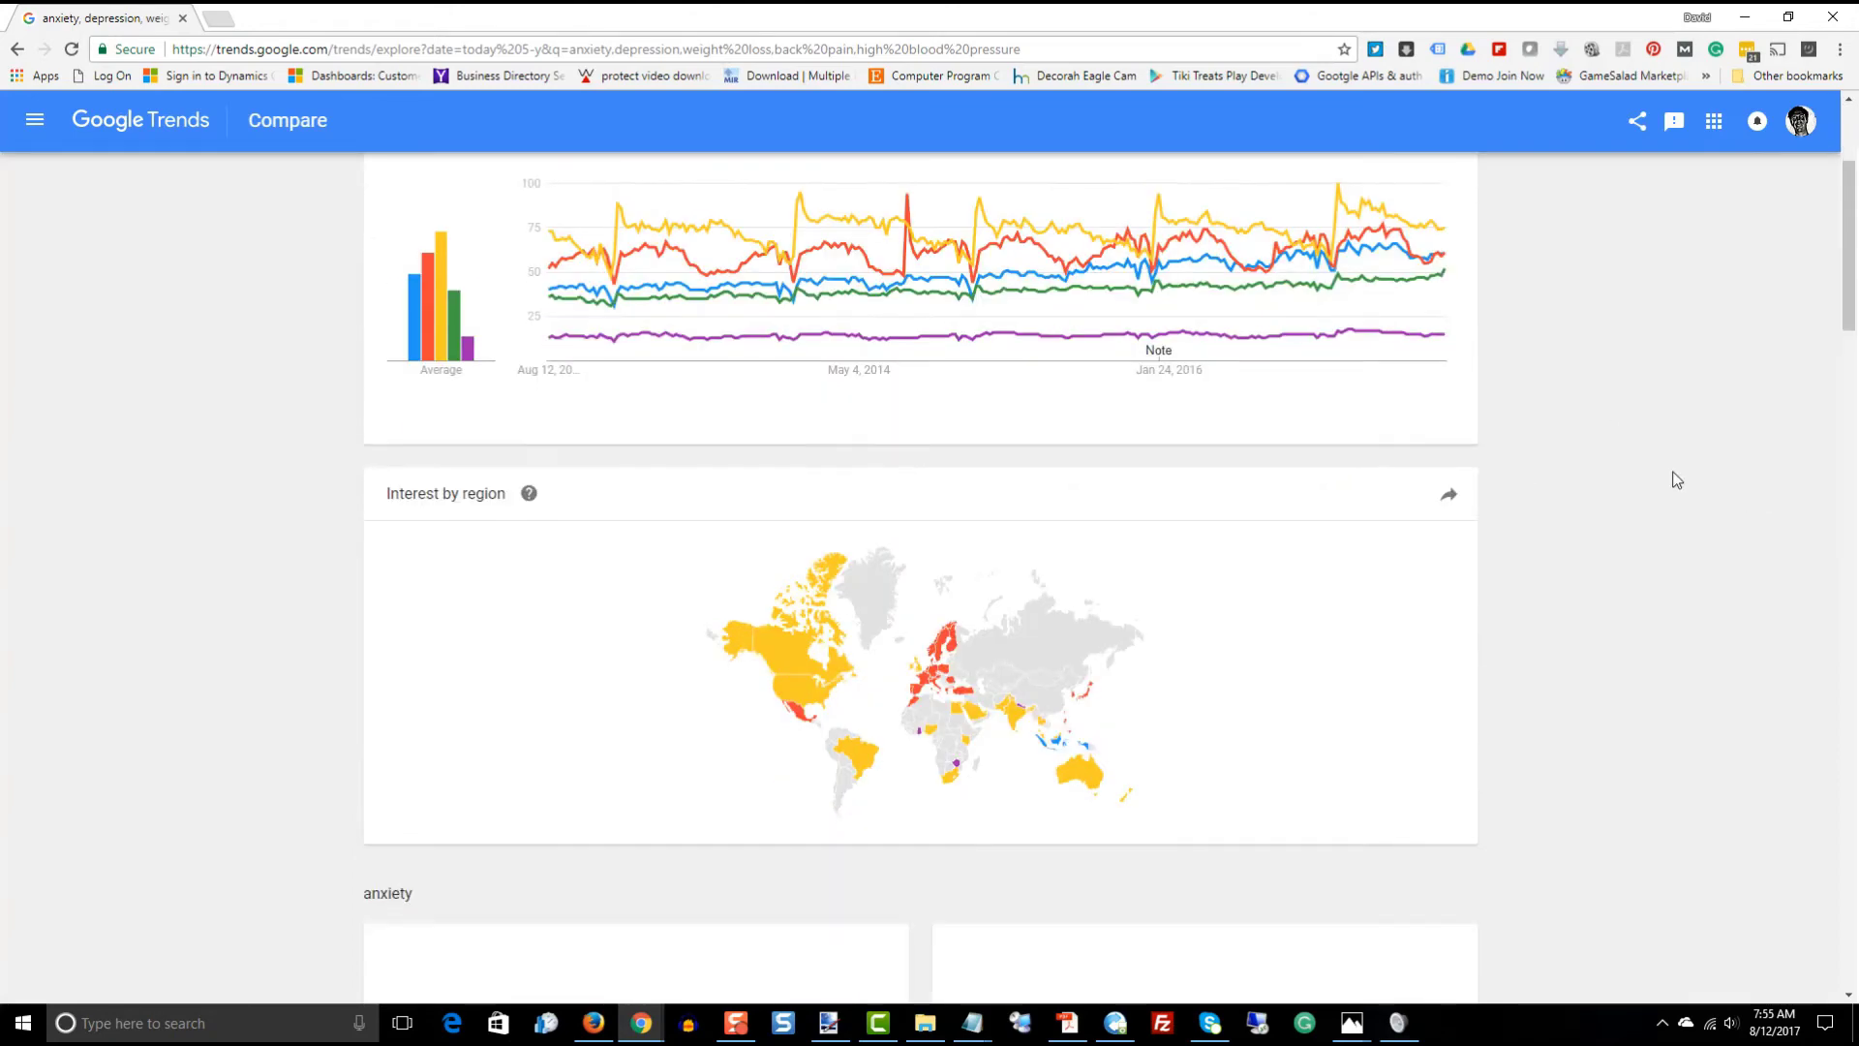
{"action": "scroll", "coordinate": [1677, 479], "scroll_direction": "down", "scroll_amount": 4}
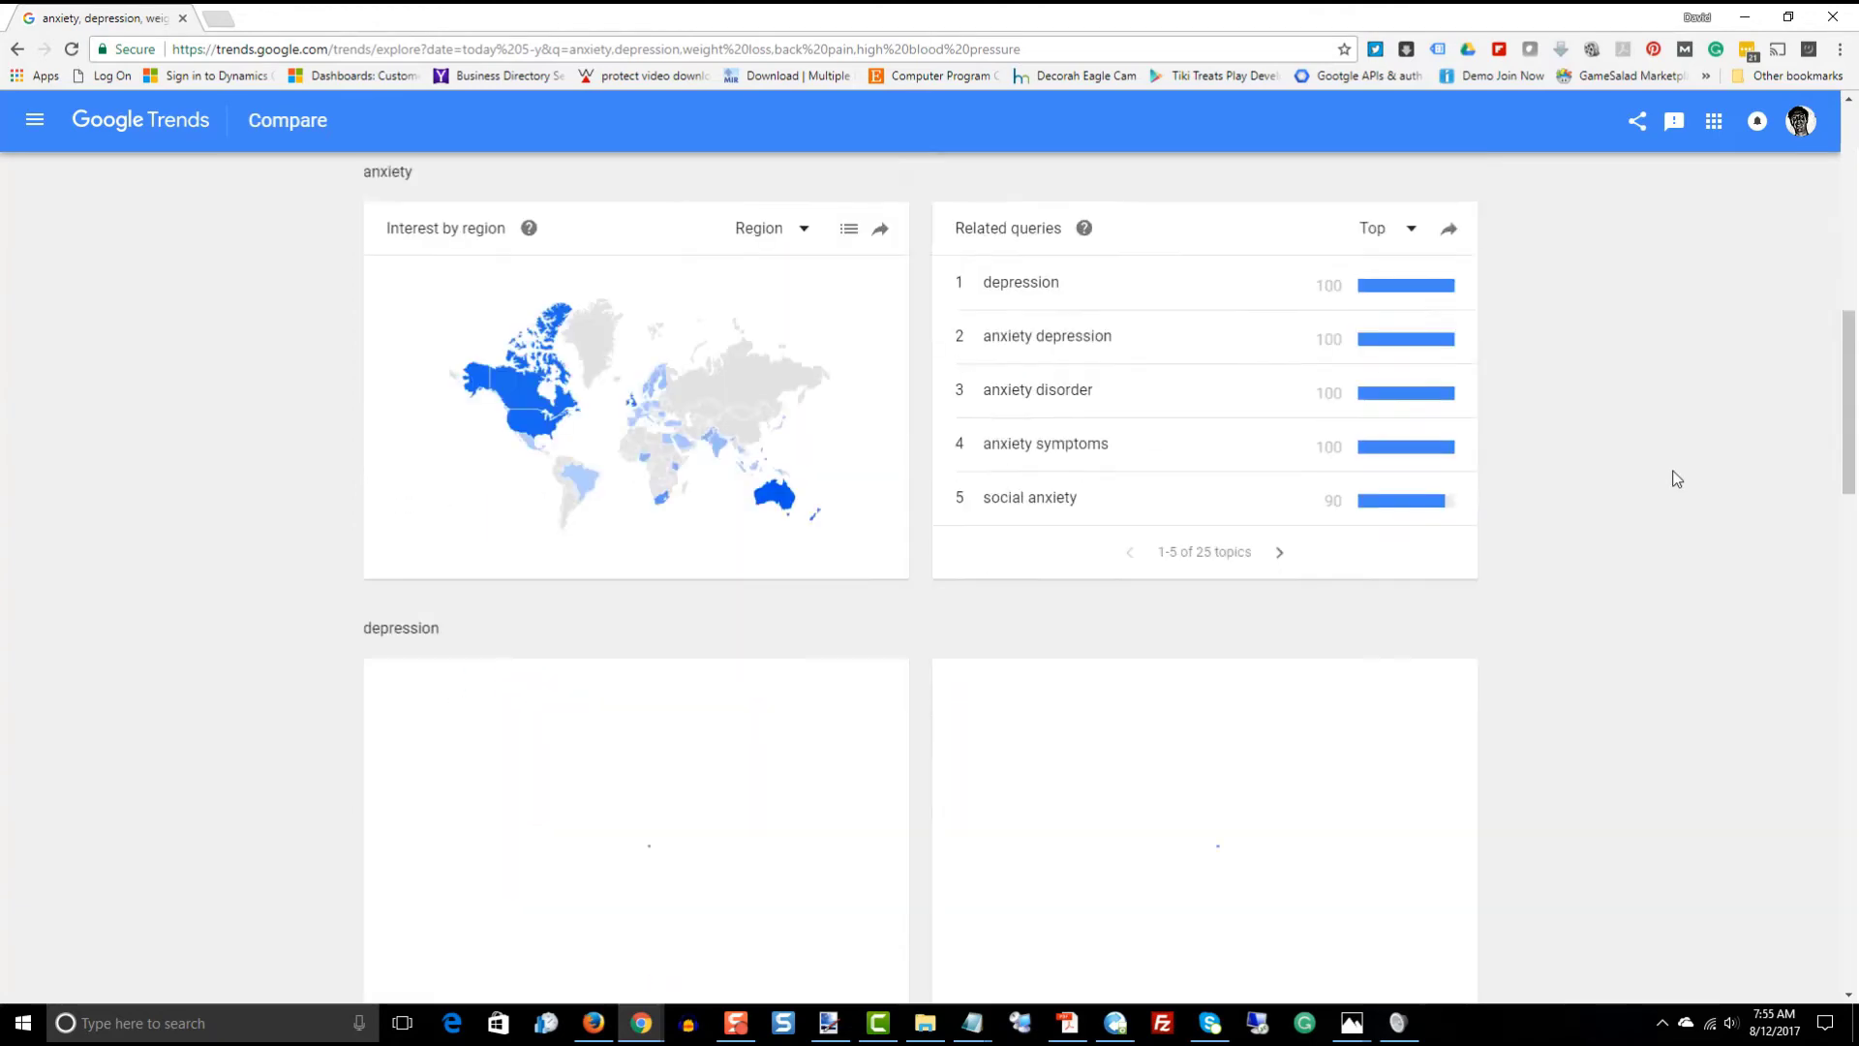
{"action": "scroll", "coordinate": [1683, 447], "scroll_direction": "down", "scroll_amount": 5}
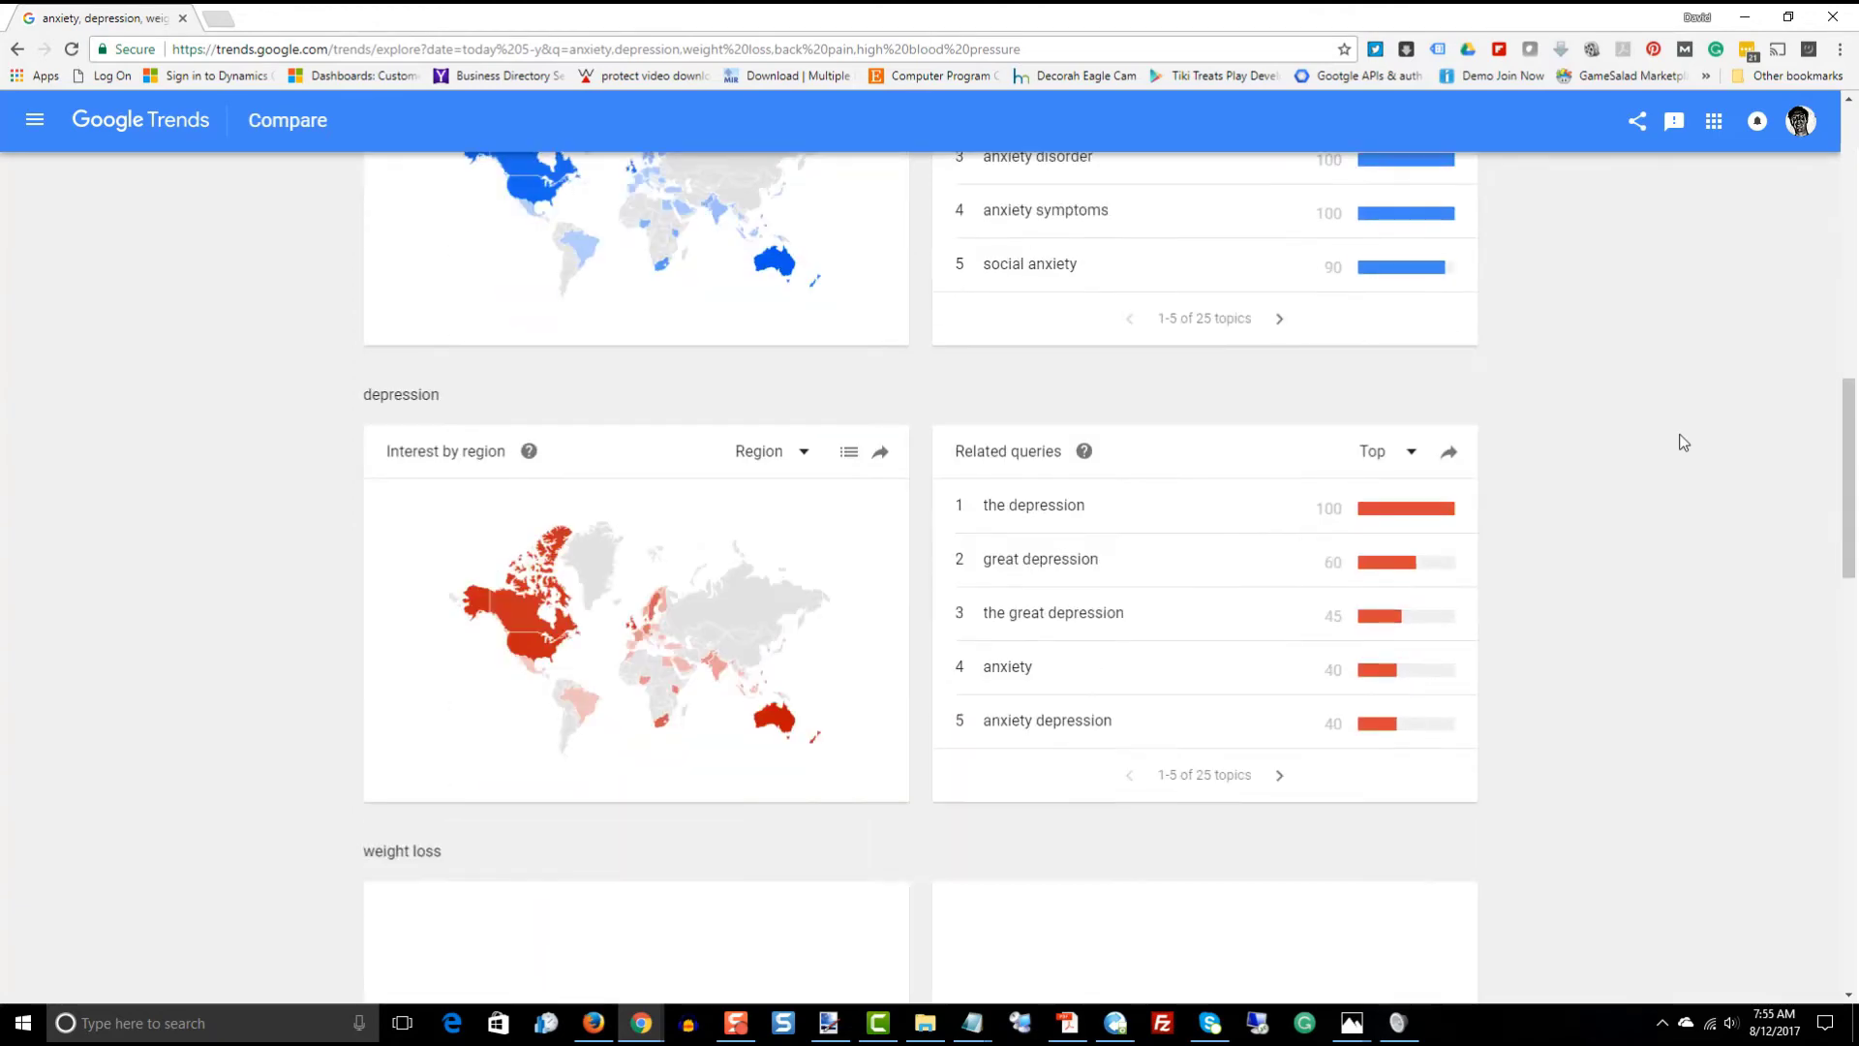
{"action": "scroll", "coordinate": [1683, 441], "scroll_direction": "down", "scroll_amount": 6}
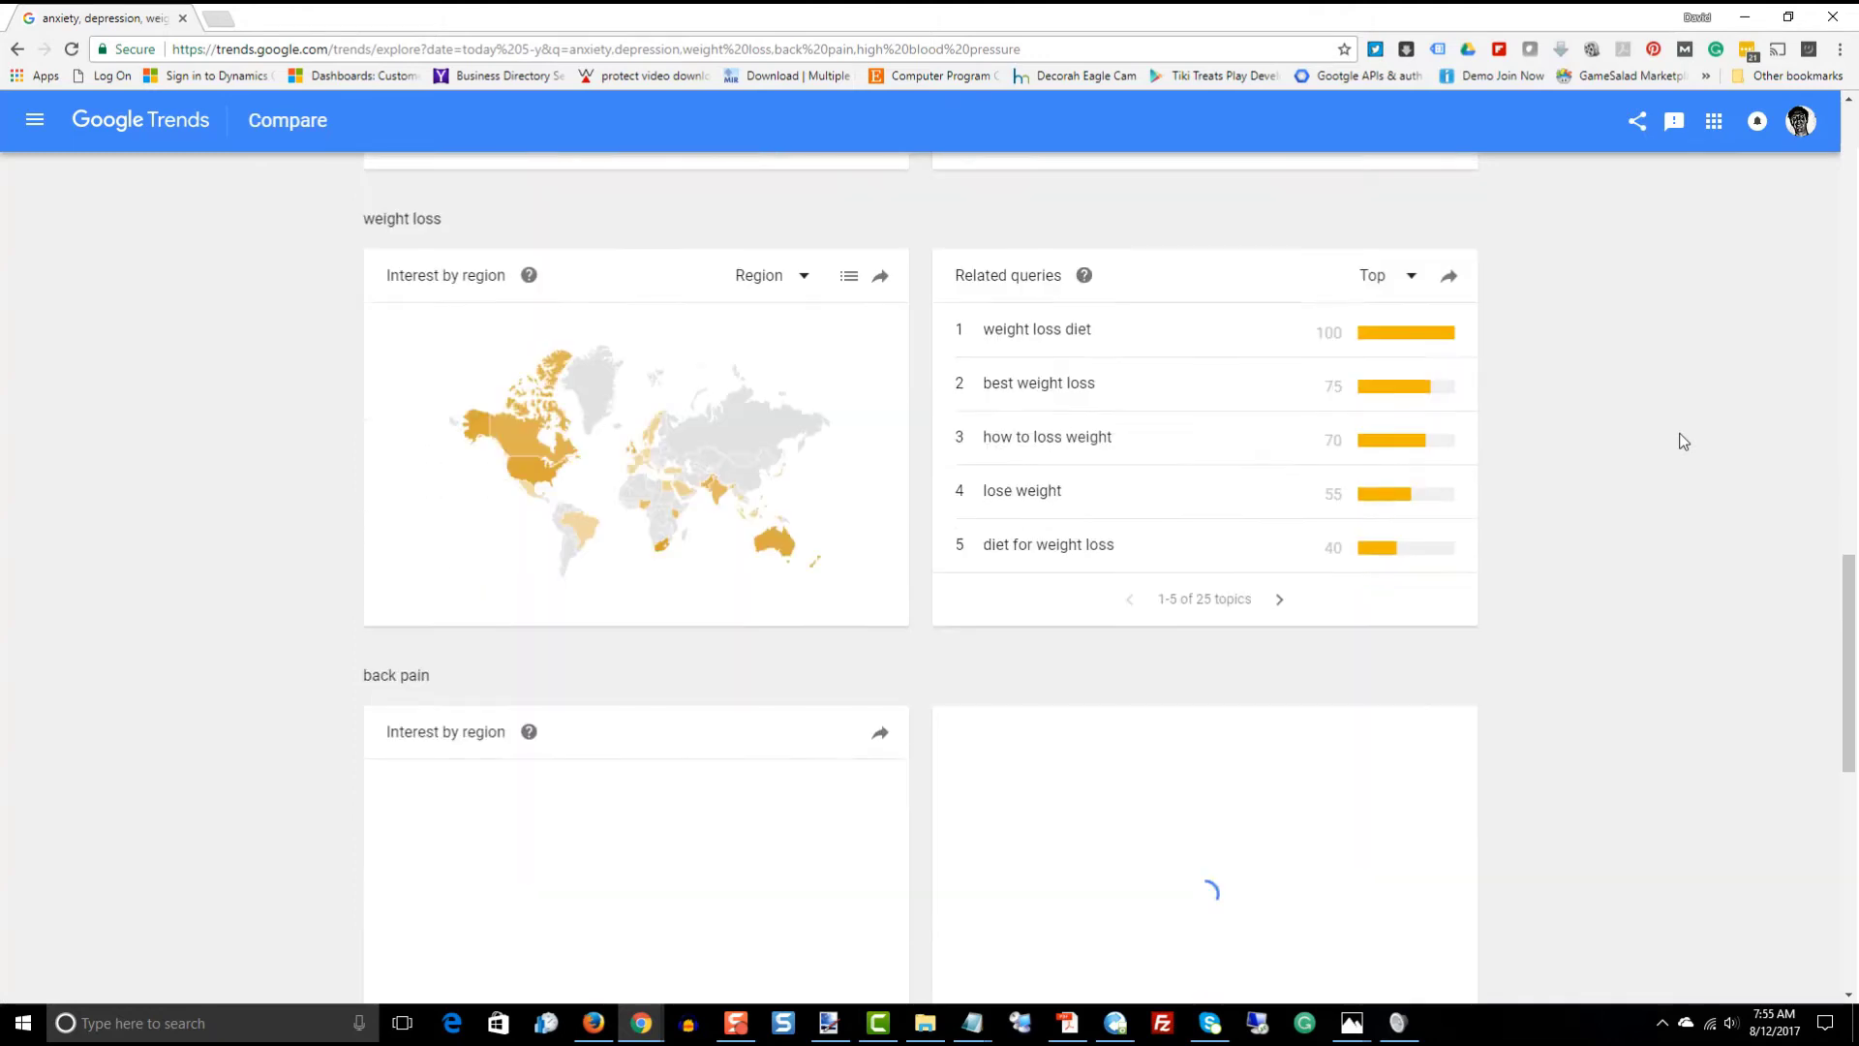
{"action": "scroll", "coordinate": [1683, 441], "scroll_direction": "down", "scroll_amount": 3}
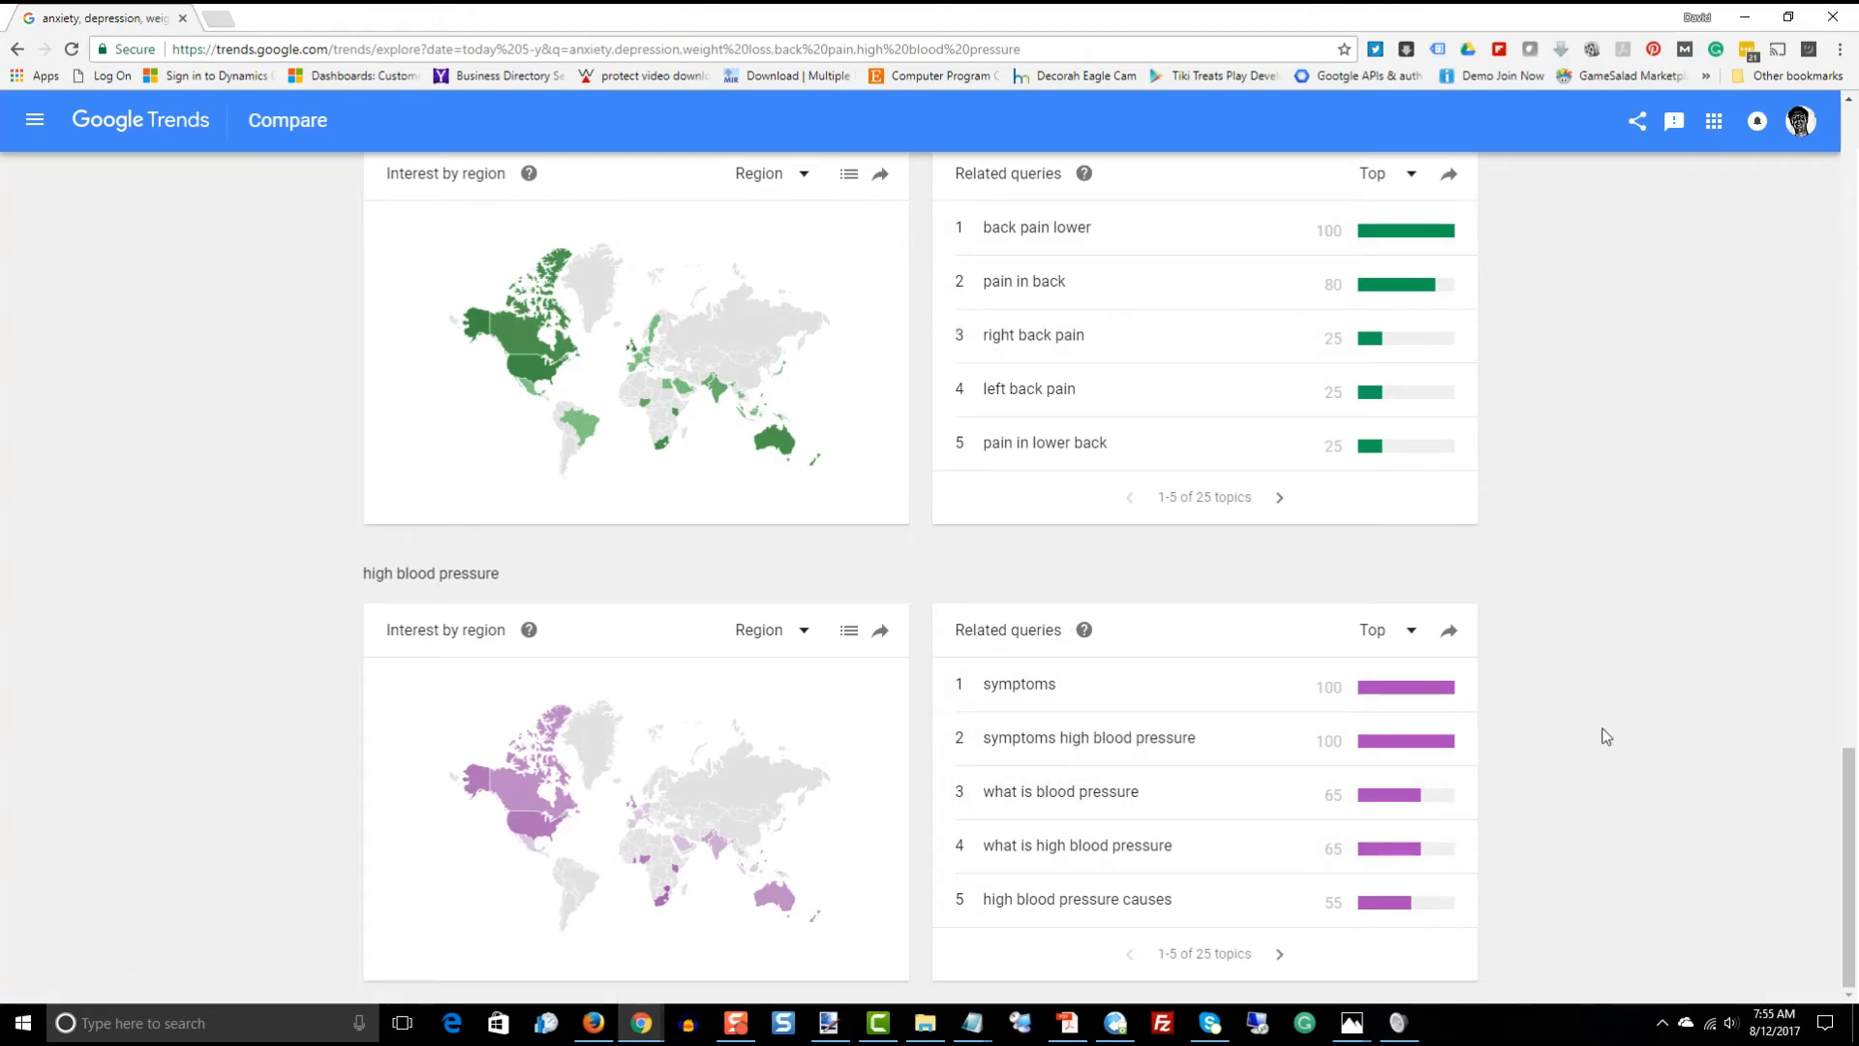
{"action": "scroll", "coordinate": [1606, 736], "scroll_direction": "up", "scroll_amount": 10}
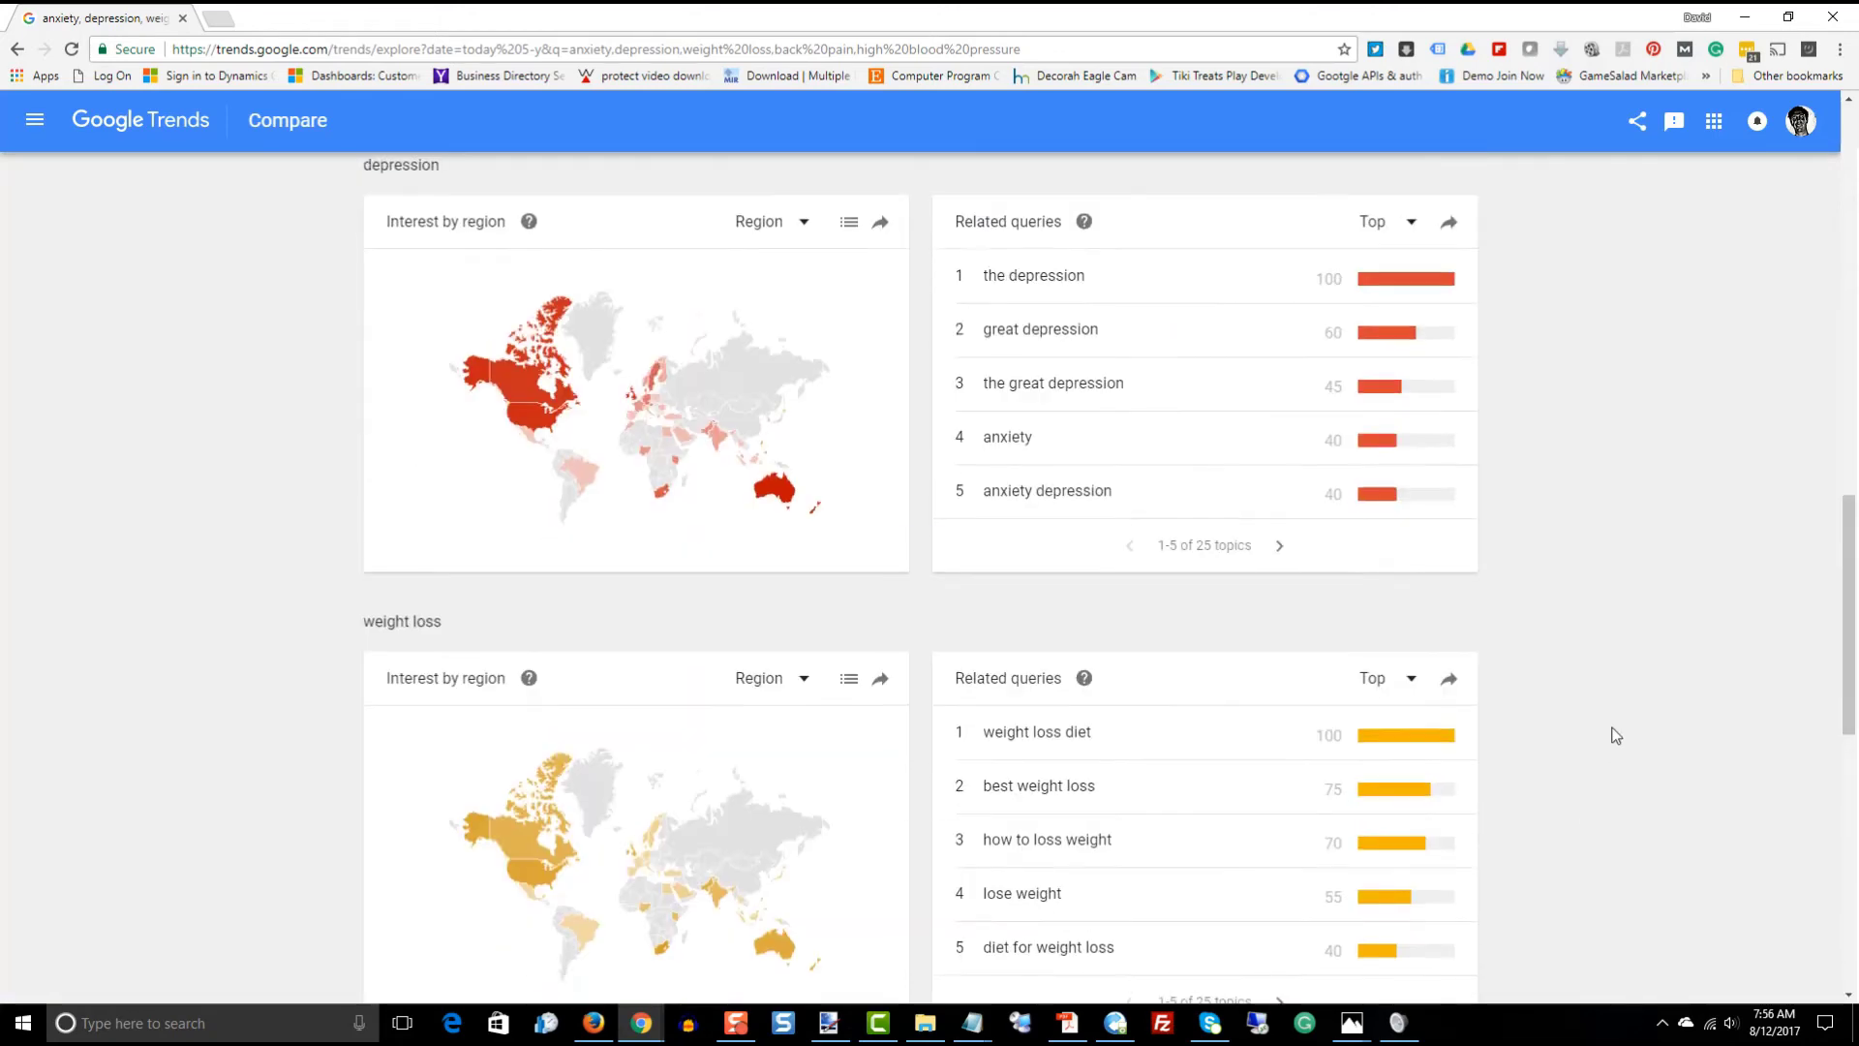
{"action": "scroll", "coordinate": [1615, 736], "scroll_direction": "up", "scroll_amount": 3}
{"action": "scroll", "coordinate": [1651, 414], "scroll_direction": "up", "scroll_amount": 3}
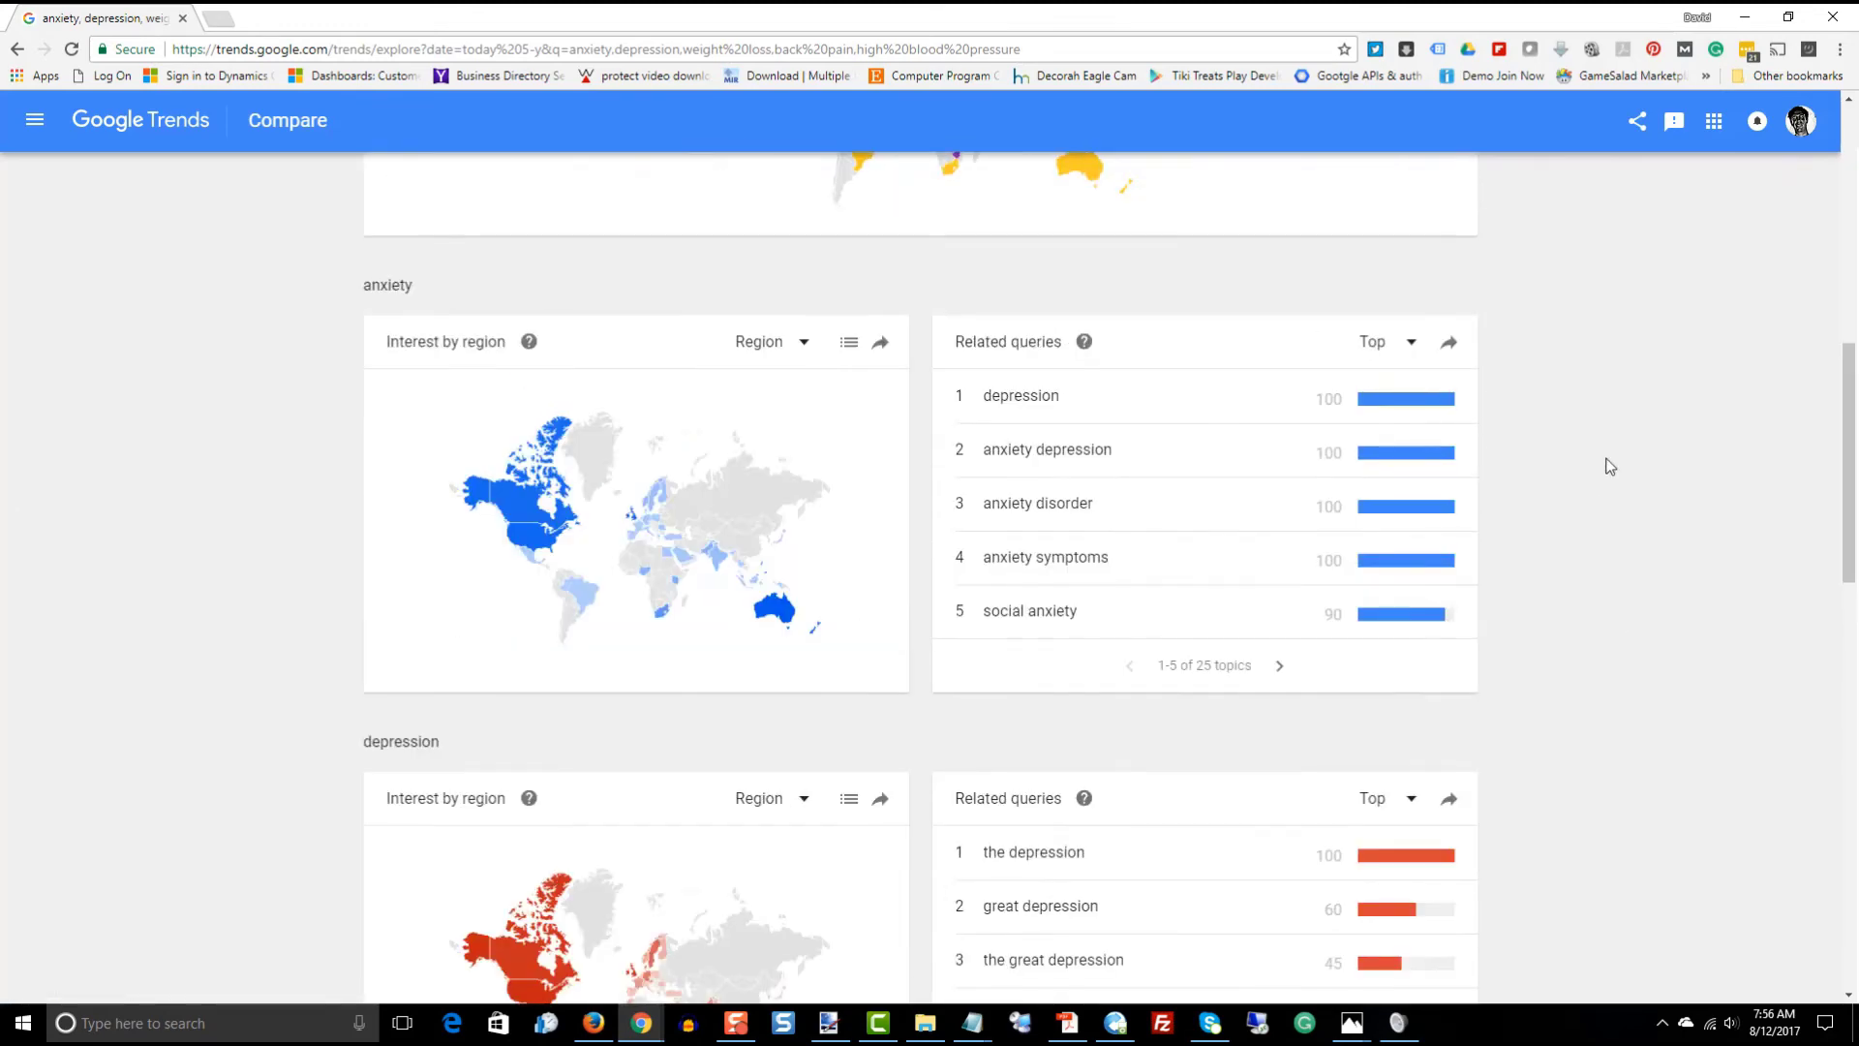
{"action": "scroll", "coordinate": [1651, 413], "scroll_direction": "up", "scroll_amount": 2}
{"action": "scroll", "coordinate": [1626, 569], "scroll_direction": "down", "scroll_amount": 3}
{"action": "scroll", "coordinate": [1707, 599], "scroll_direction": "down", "scroll_amount": 3}
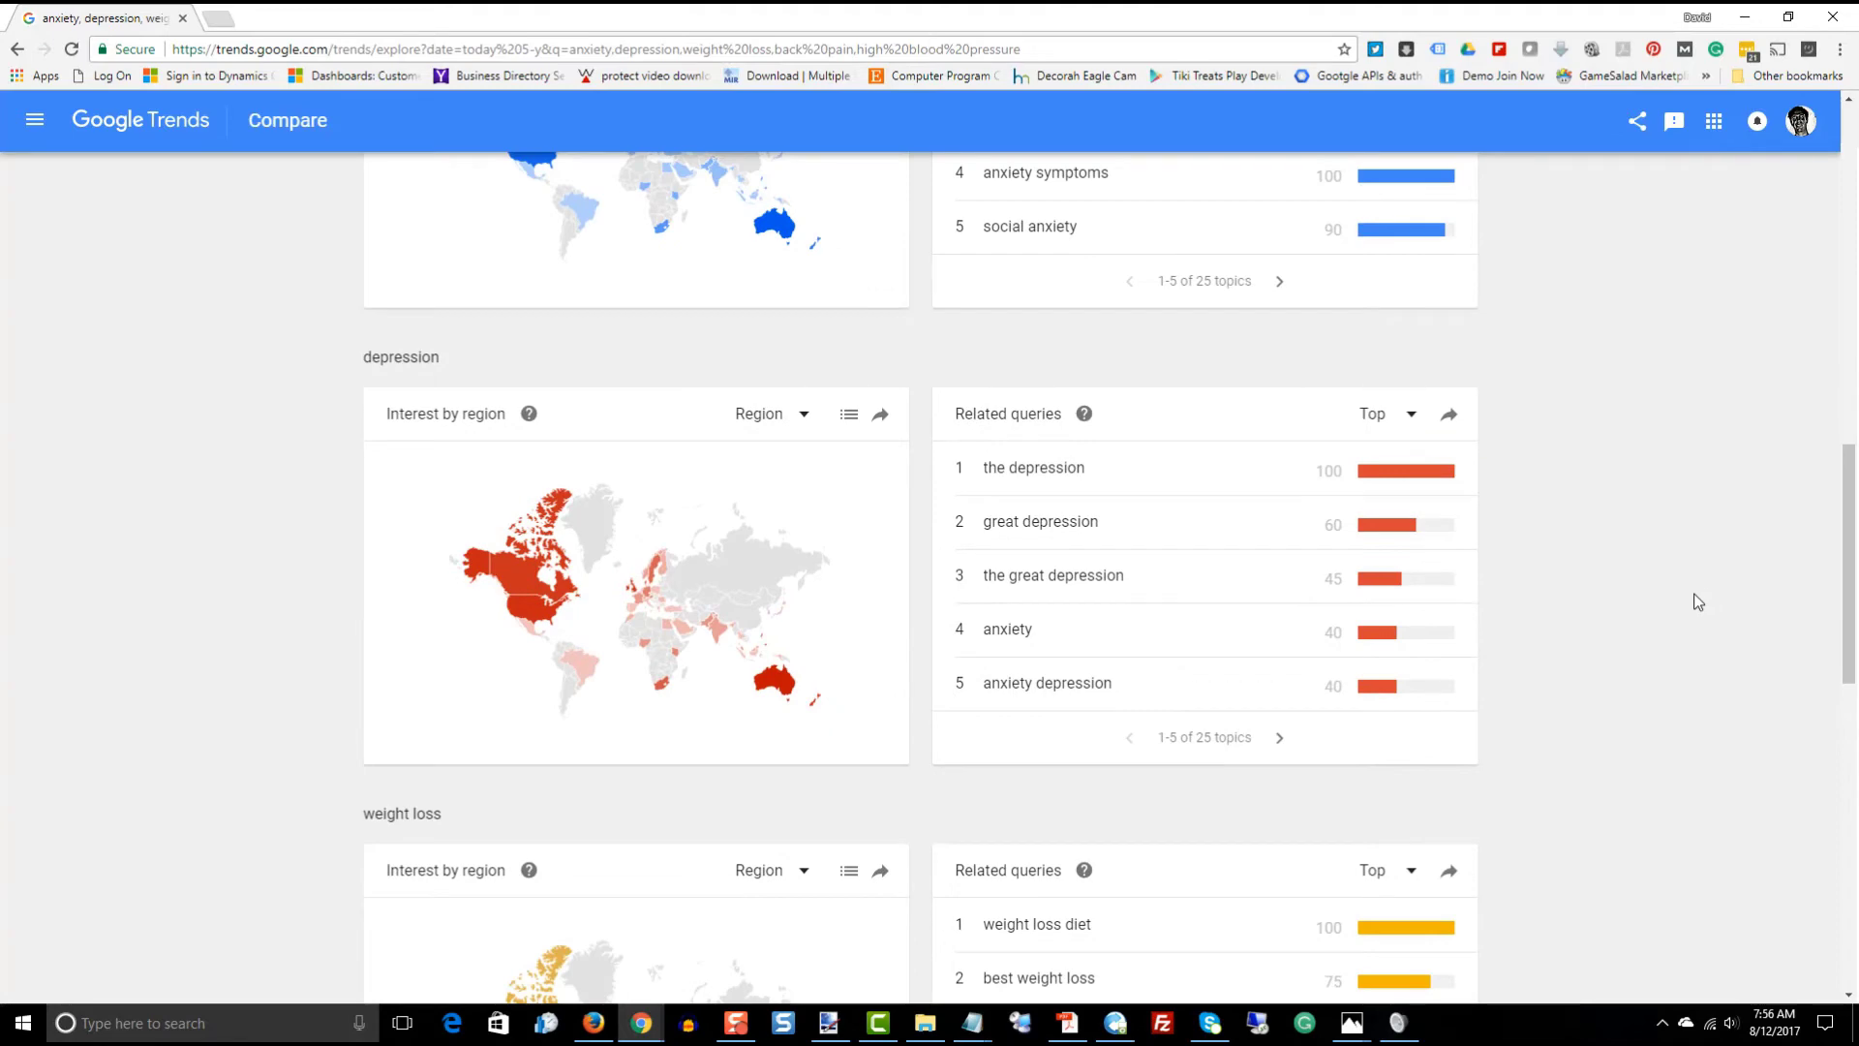
{"action": "scroll", "coordinate": [1698, 602], "scroll_direction": "down", "scroll_amount": 12}
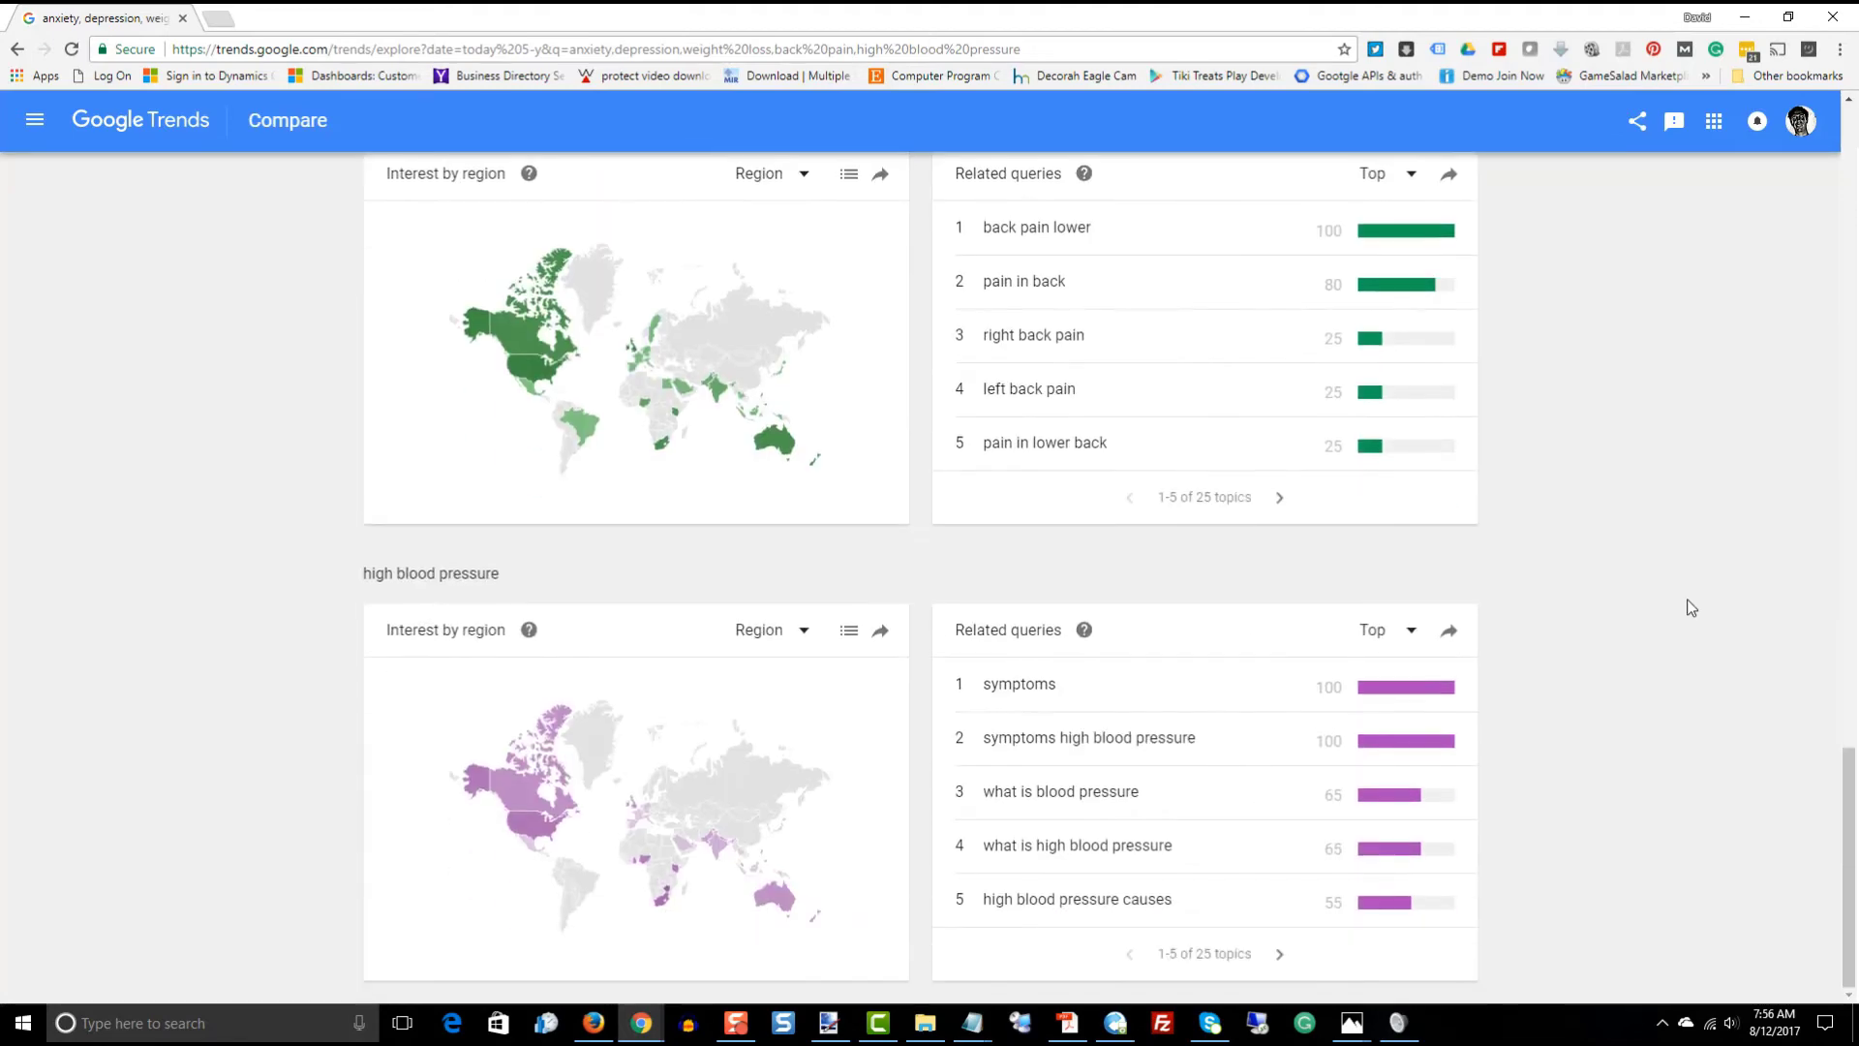
{"action": "scroll", "coordinate": [1692, 608], "scroll_direction": "up", "scroll_amount": 16}
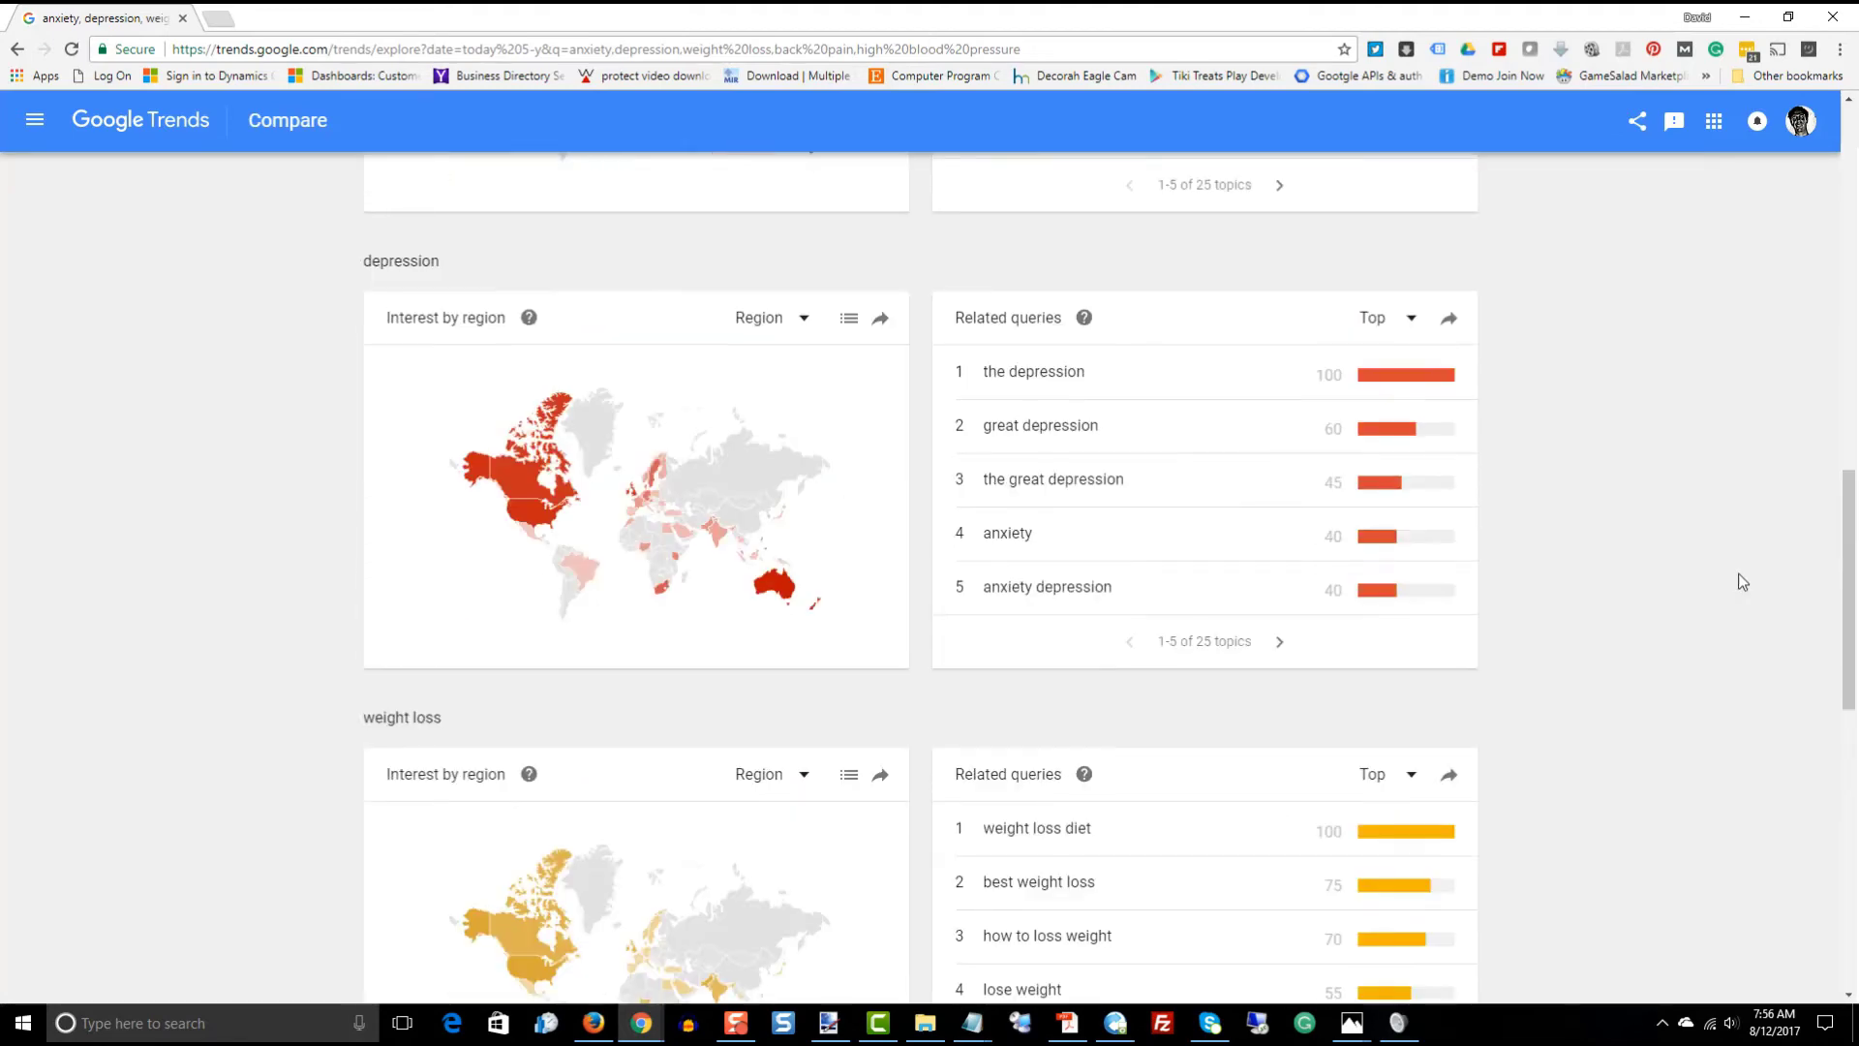
{"action": "scroll", "coordinate": [1755, 556], "scroll_direction": "up", "scroll_amount": 10}
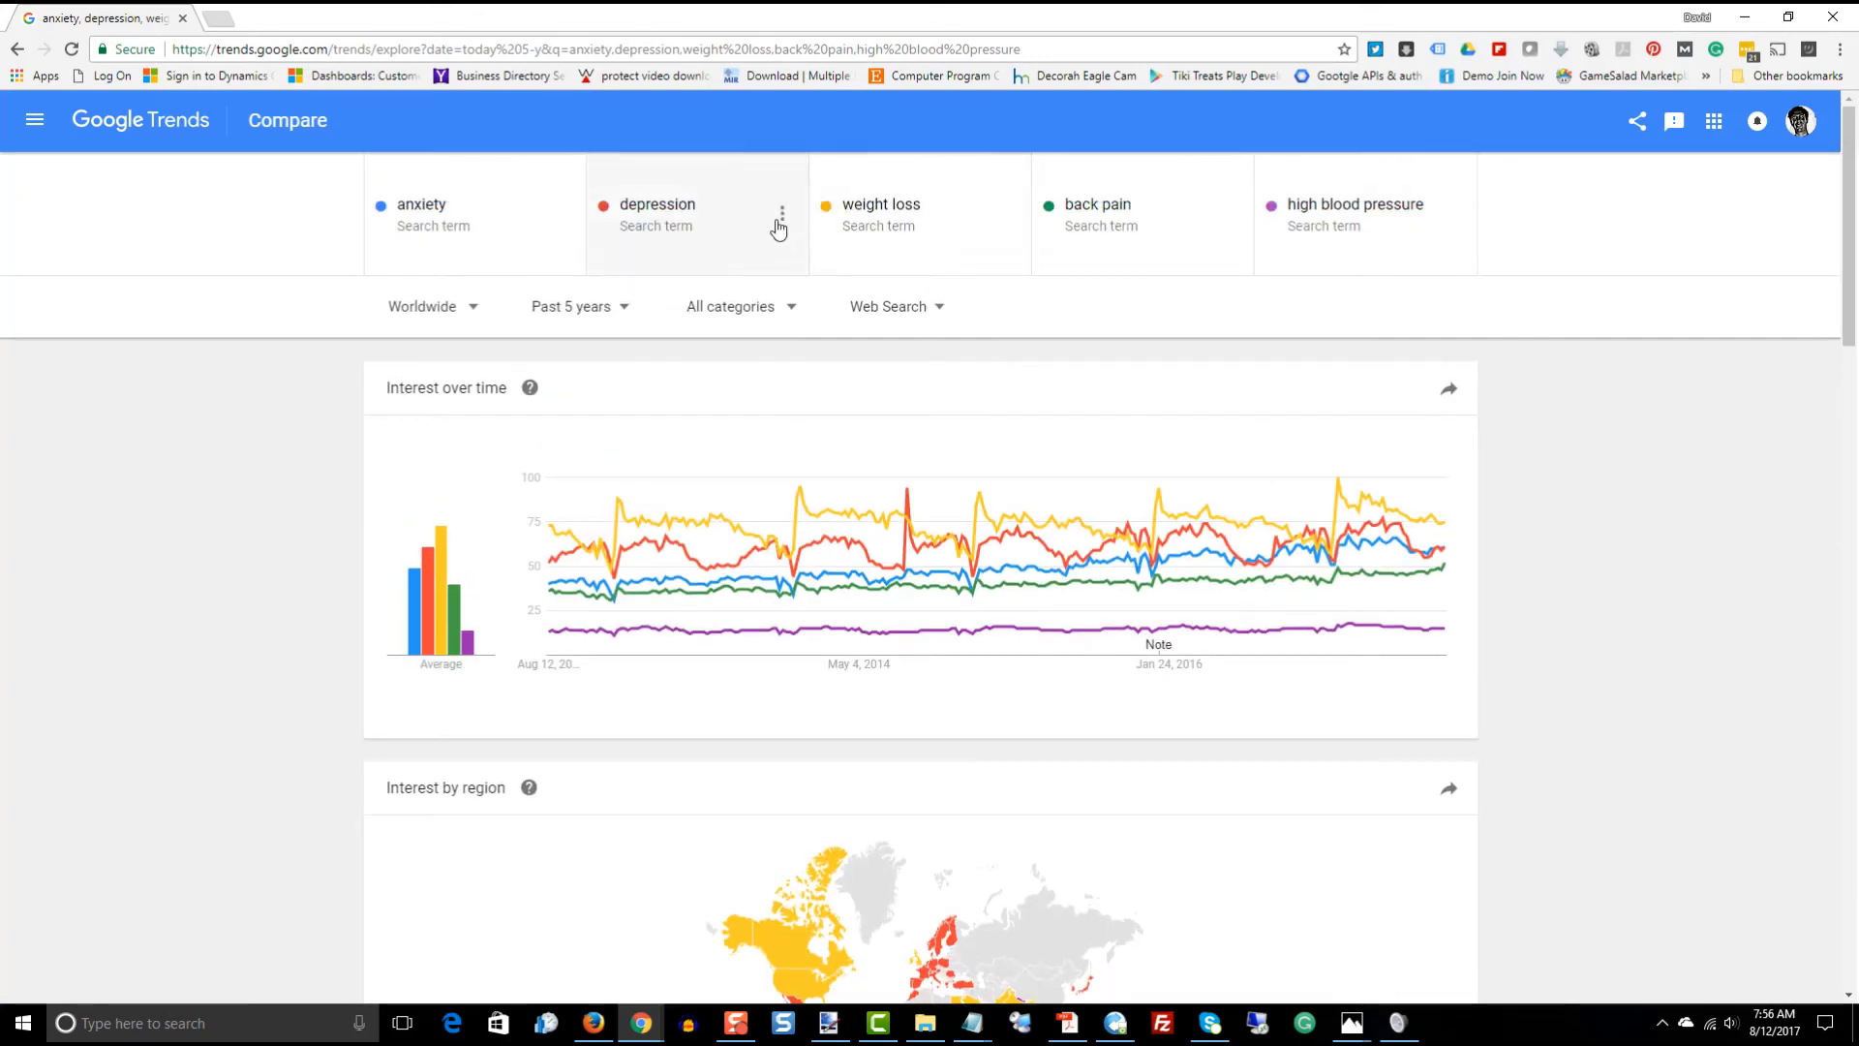
Delete the depression, weight loss, back pain and high blood pressure term cards via their menus.
{"action": "left_click", "coordinate": [782, 218]}
{"action": "key", "text": "Escape"}
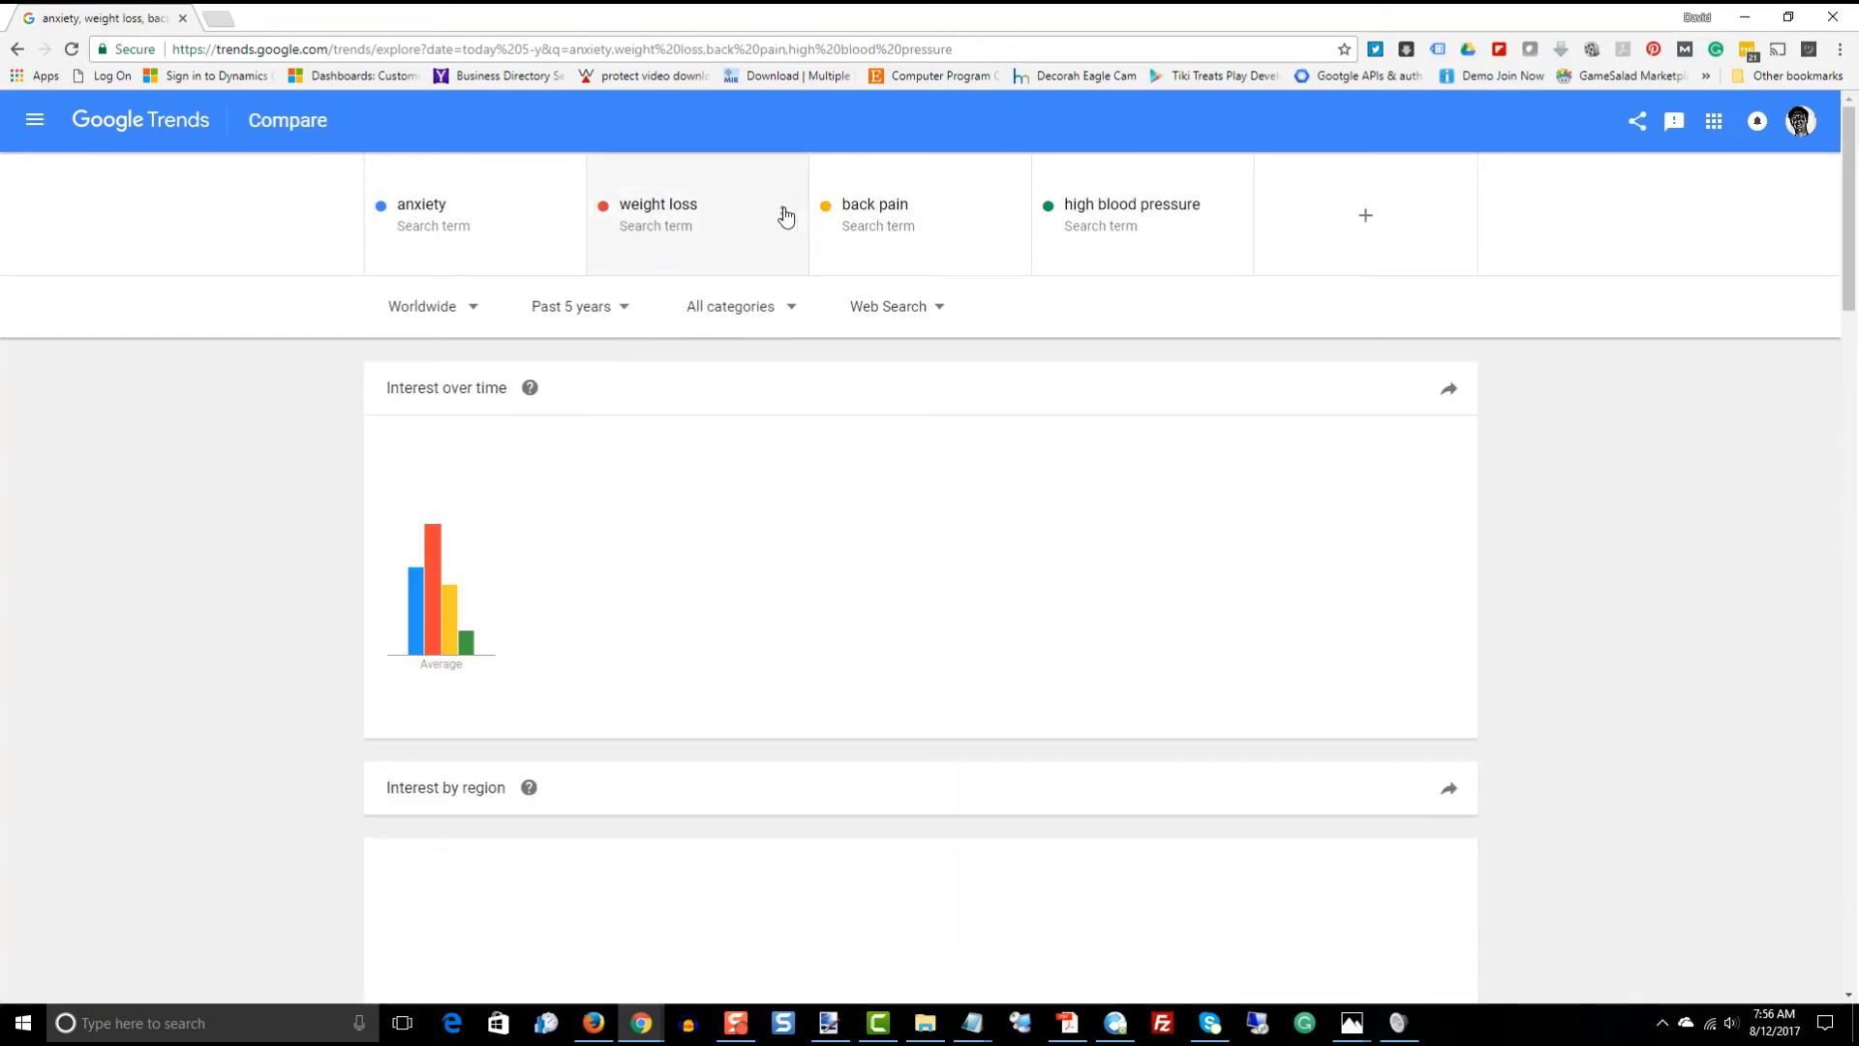
{"action": "left_click", "coordinate": [777, 216]}
{"action": "left_click", "coordinate": [712, 217]}
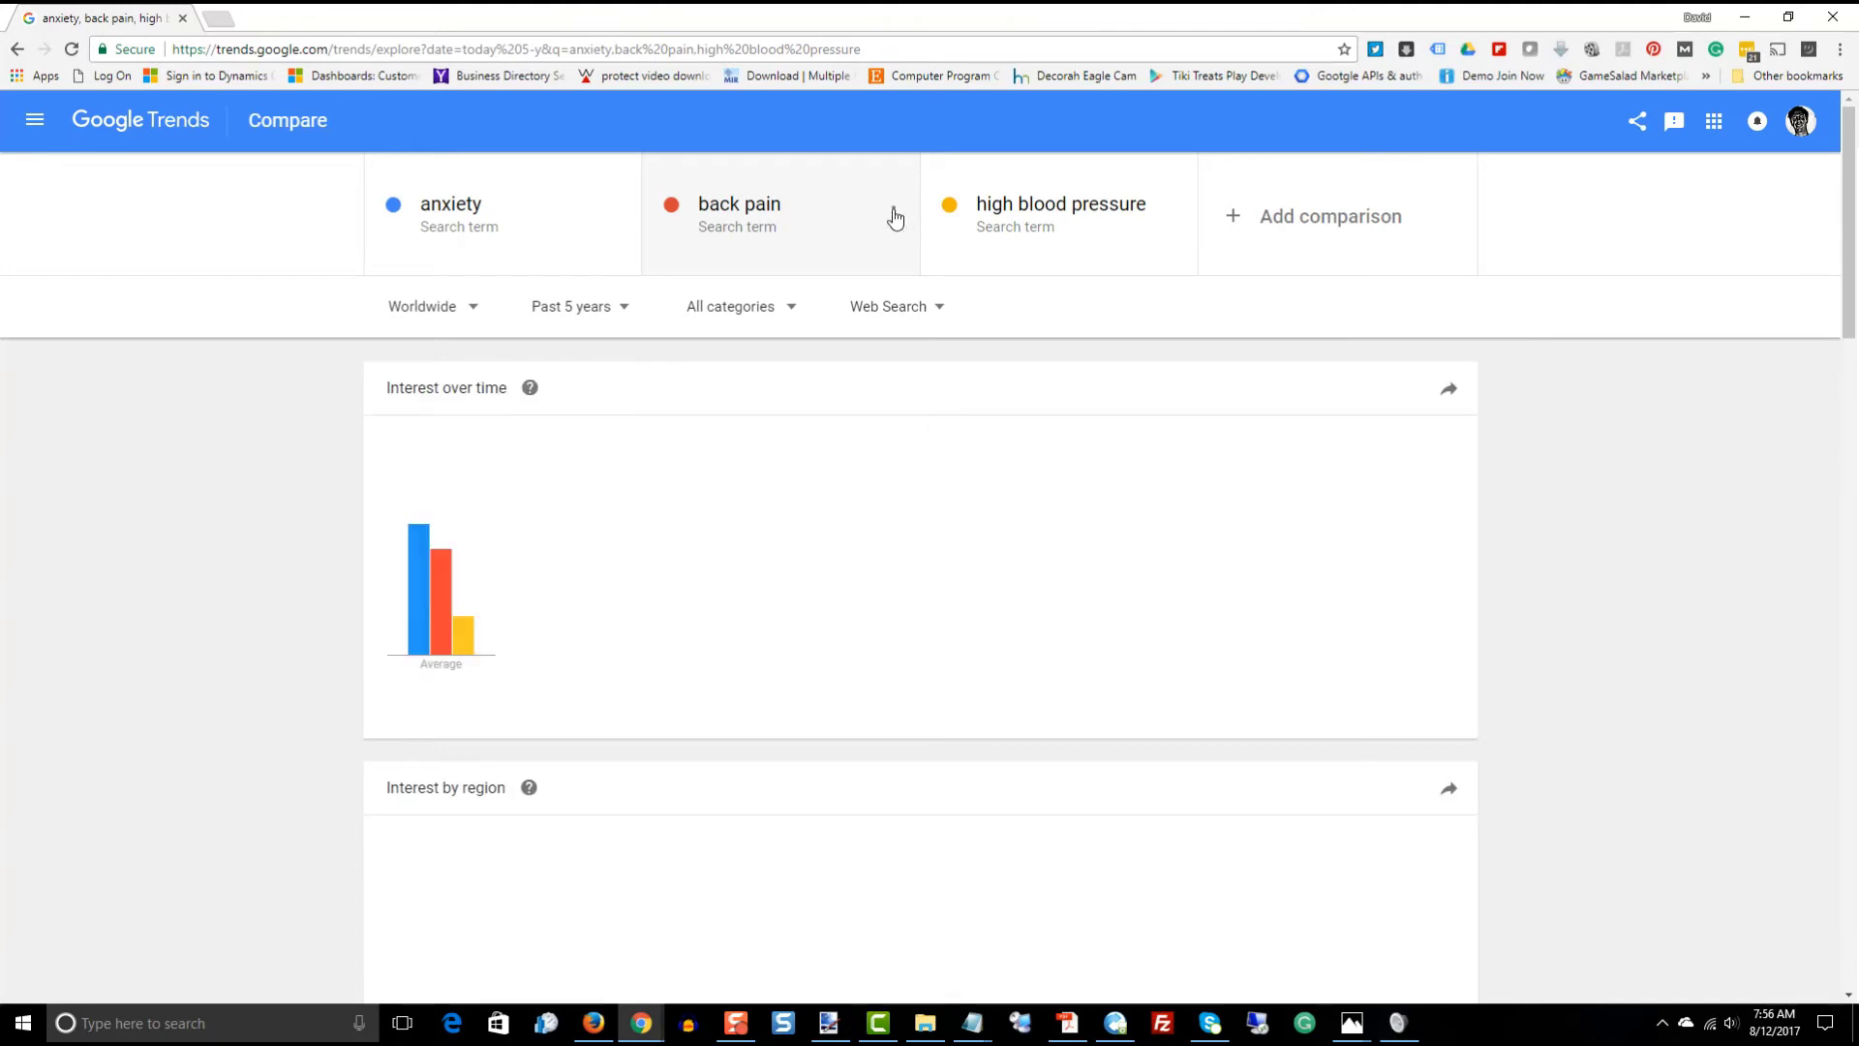
{"action": "left_click", "coordinate": [892, 215]}
{"action": "left_click", "coordinate": [811, 209]}
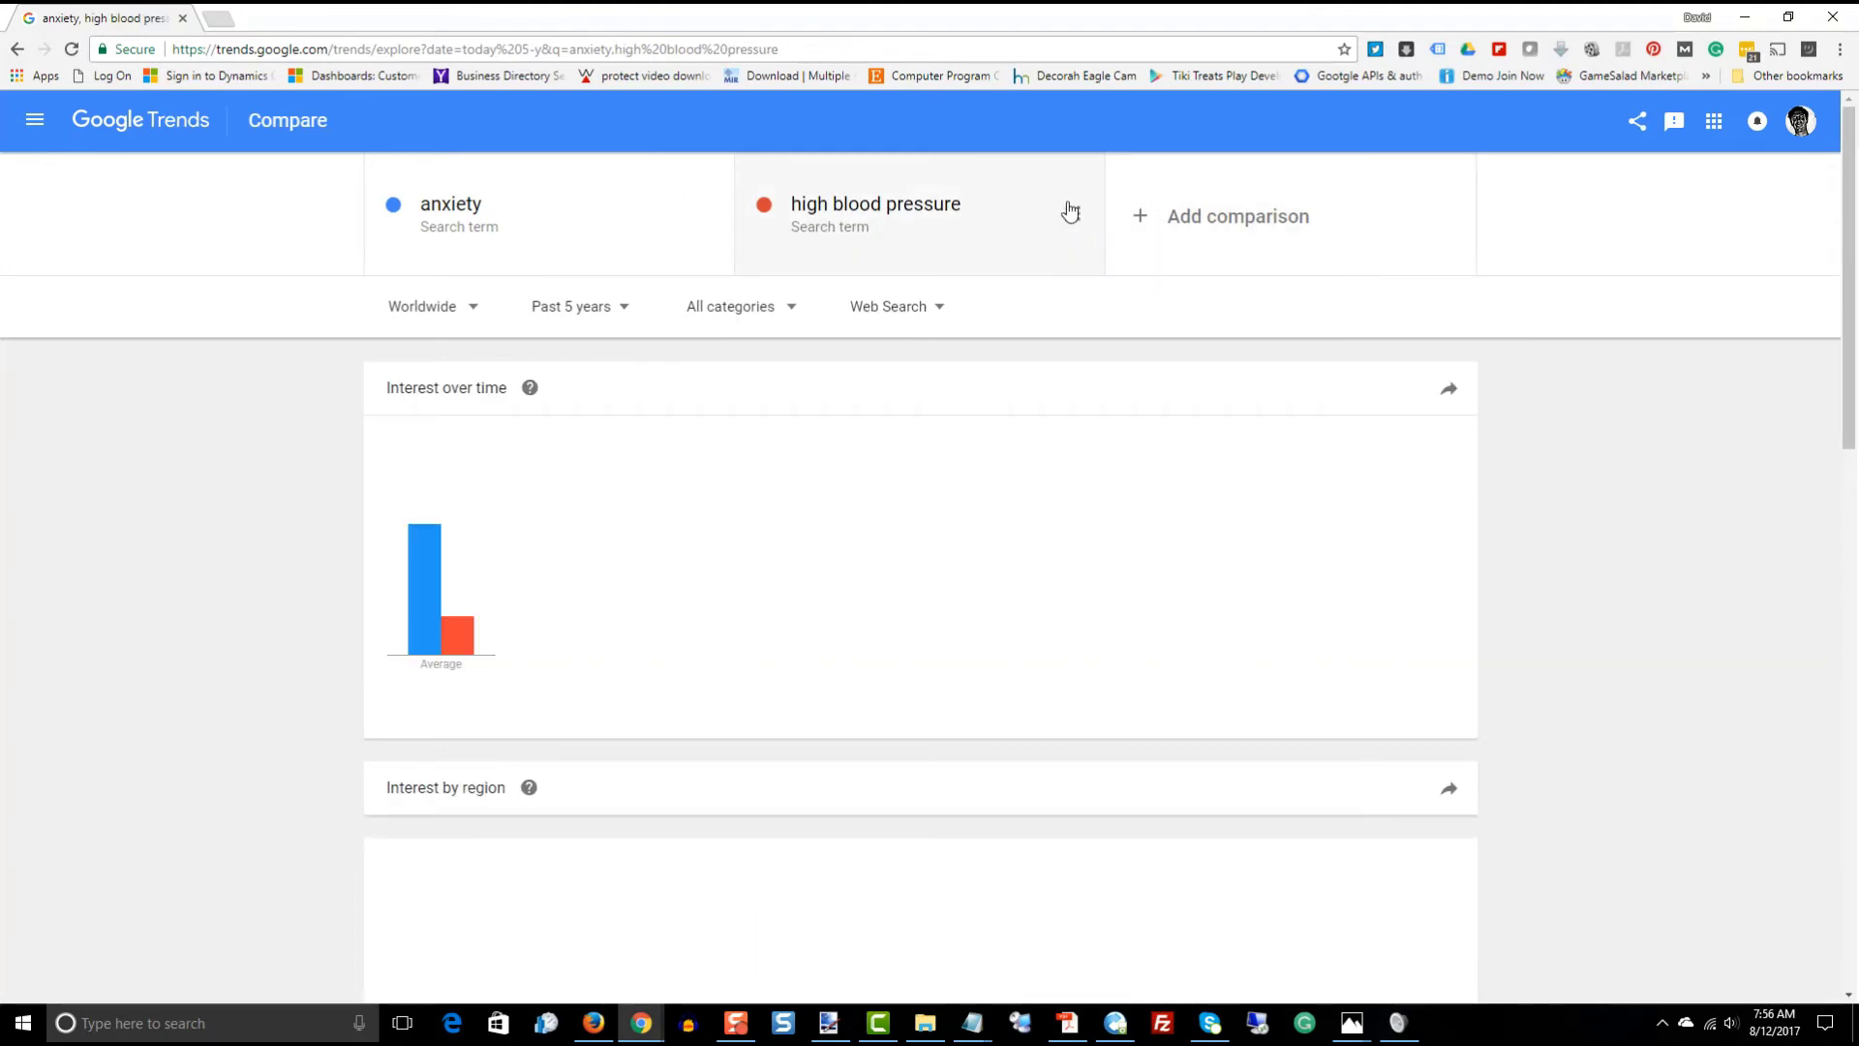
{"action": "left_click", "coordinate": [1079, 209]}
{"action": "left_click", "coordinate": [943, 217]}
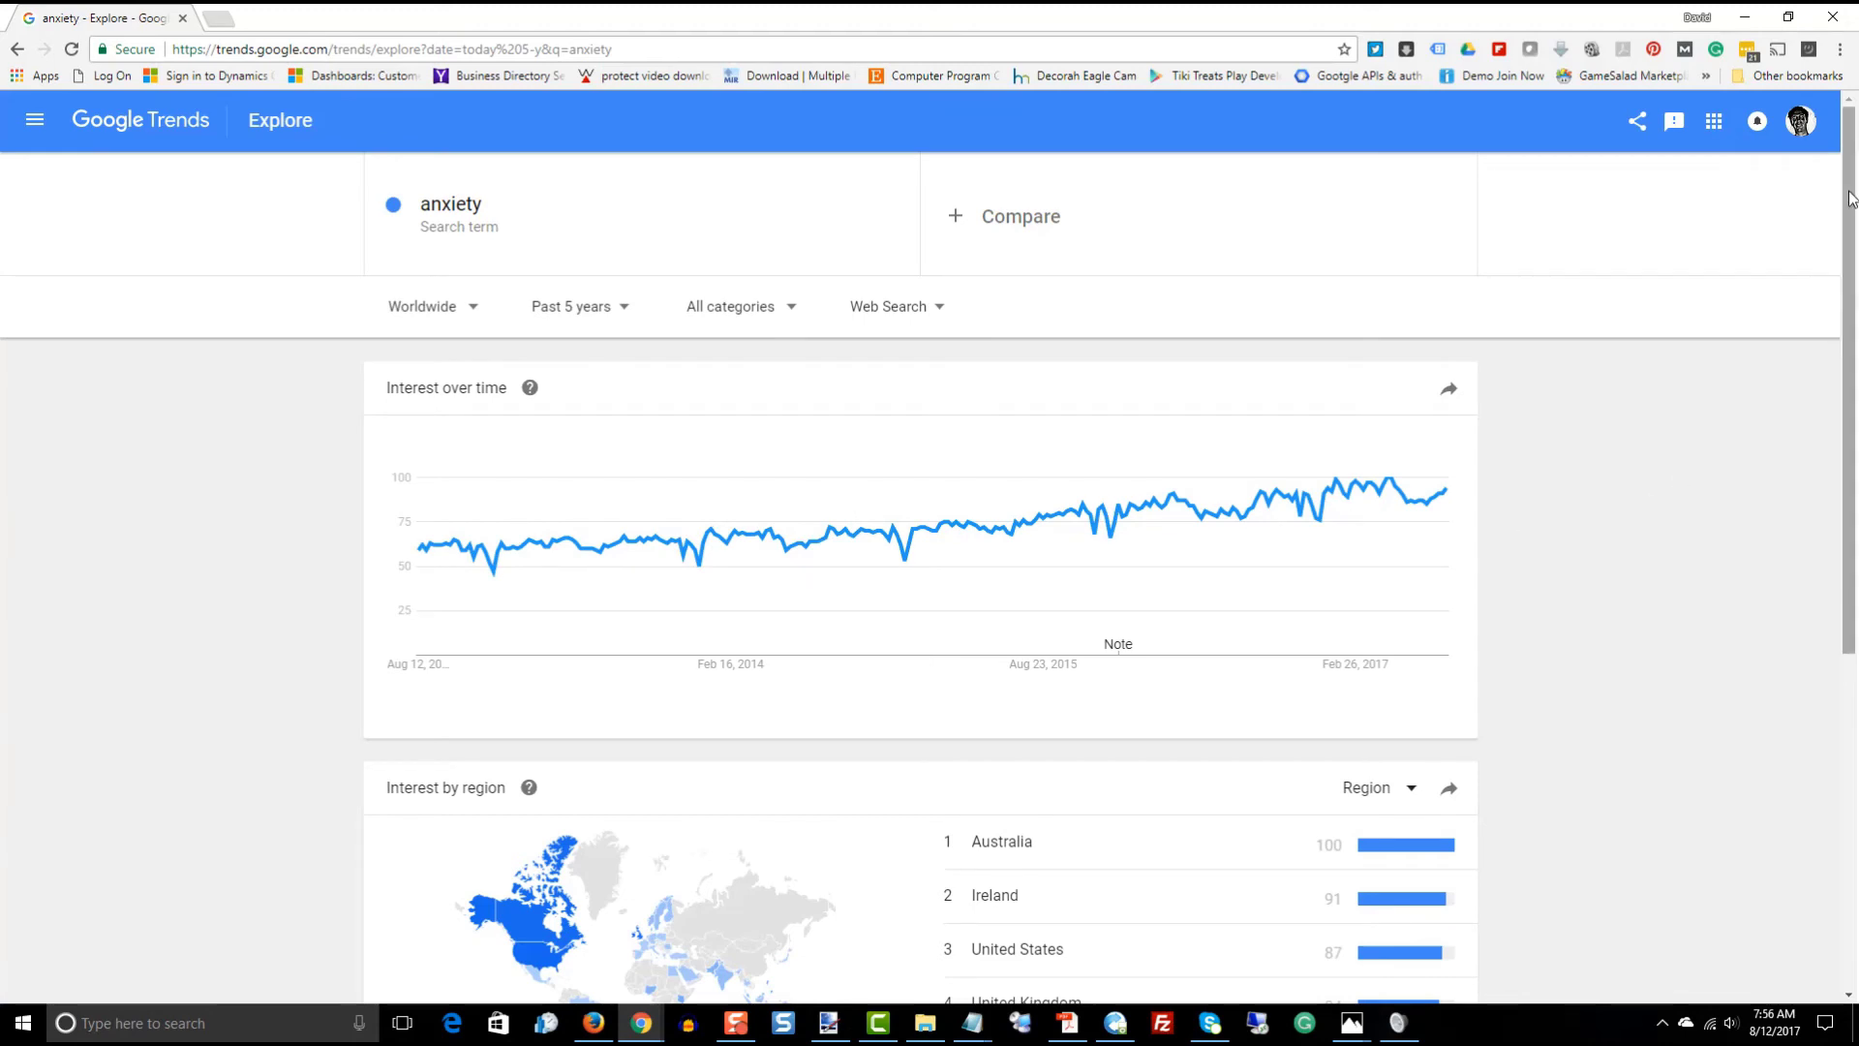
{"action": "scroll", "coordinate": [1848, 273], "scroll_direction": "down", "scroll_amount": 2}
{"action": "left_click_drag", "start_coordinate": [1847, 274], "coordinate": [1849, 521]}
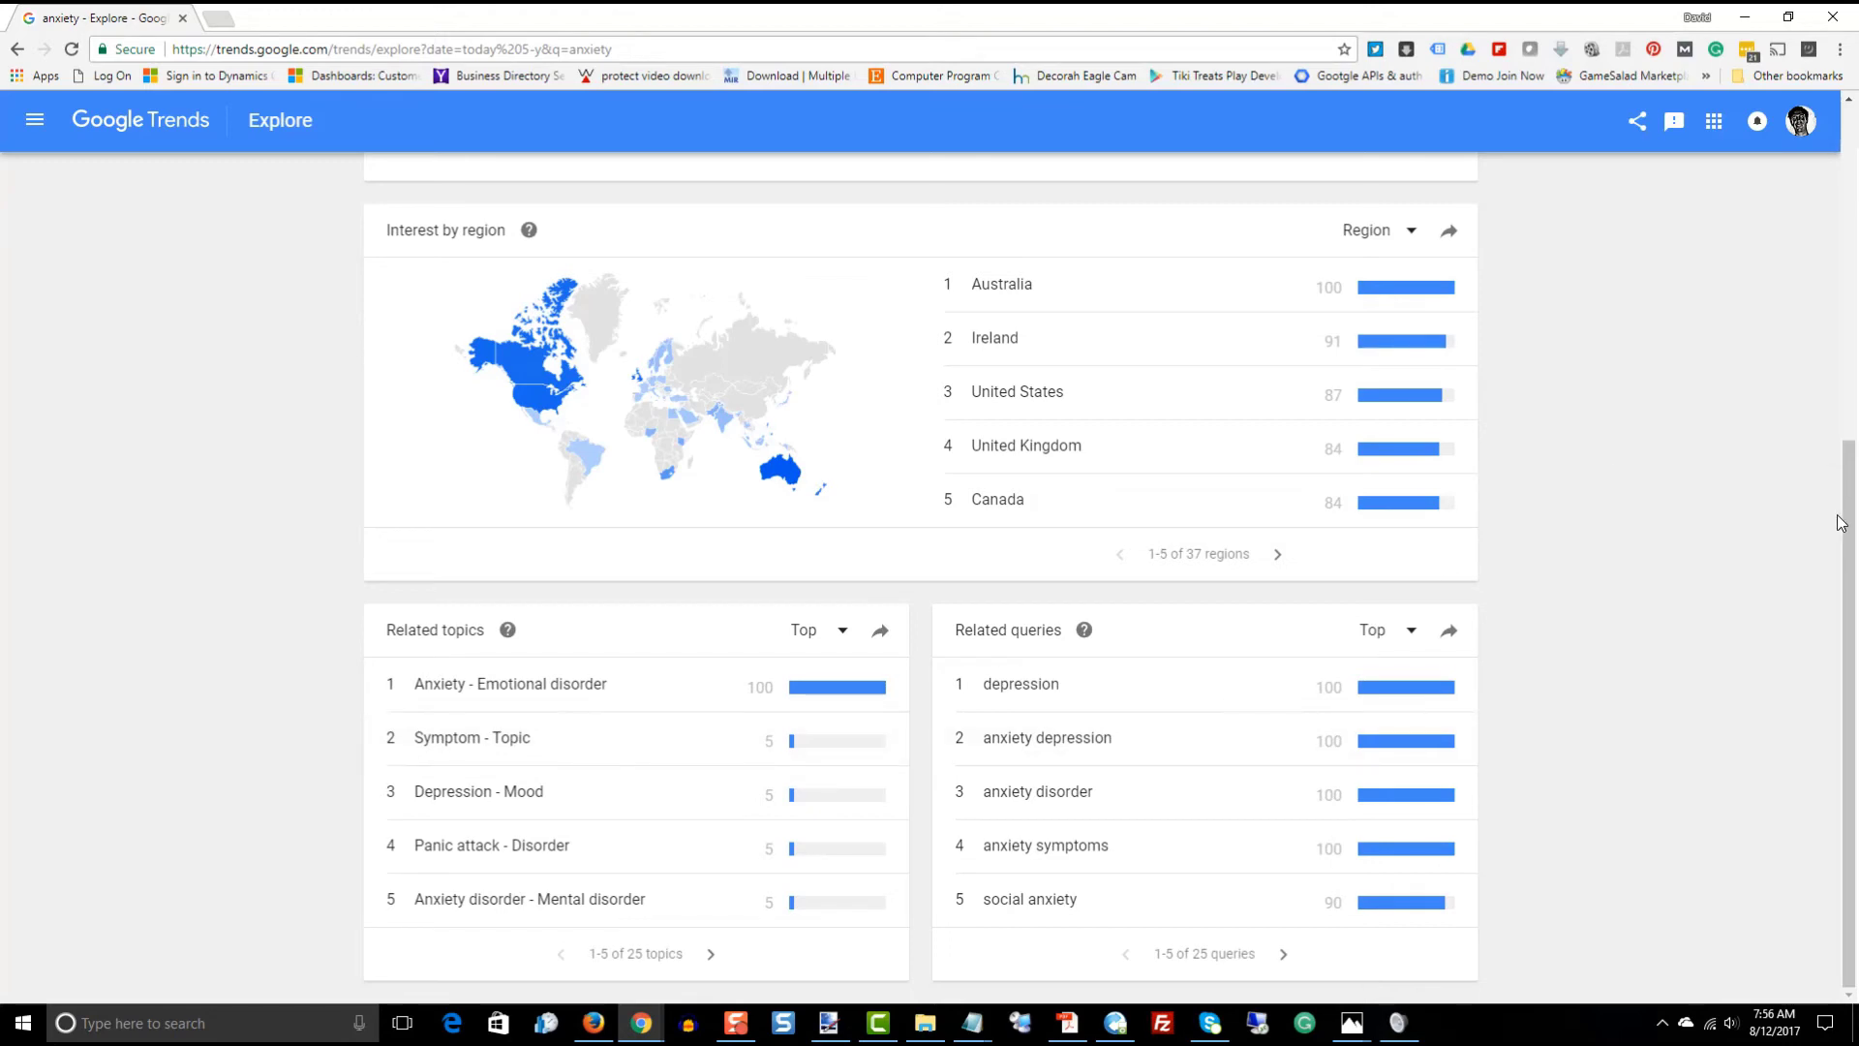
{"action": "left_click_drag", "start_coordinate": [1853, 506], "coordinate": [1853, 503]}
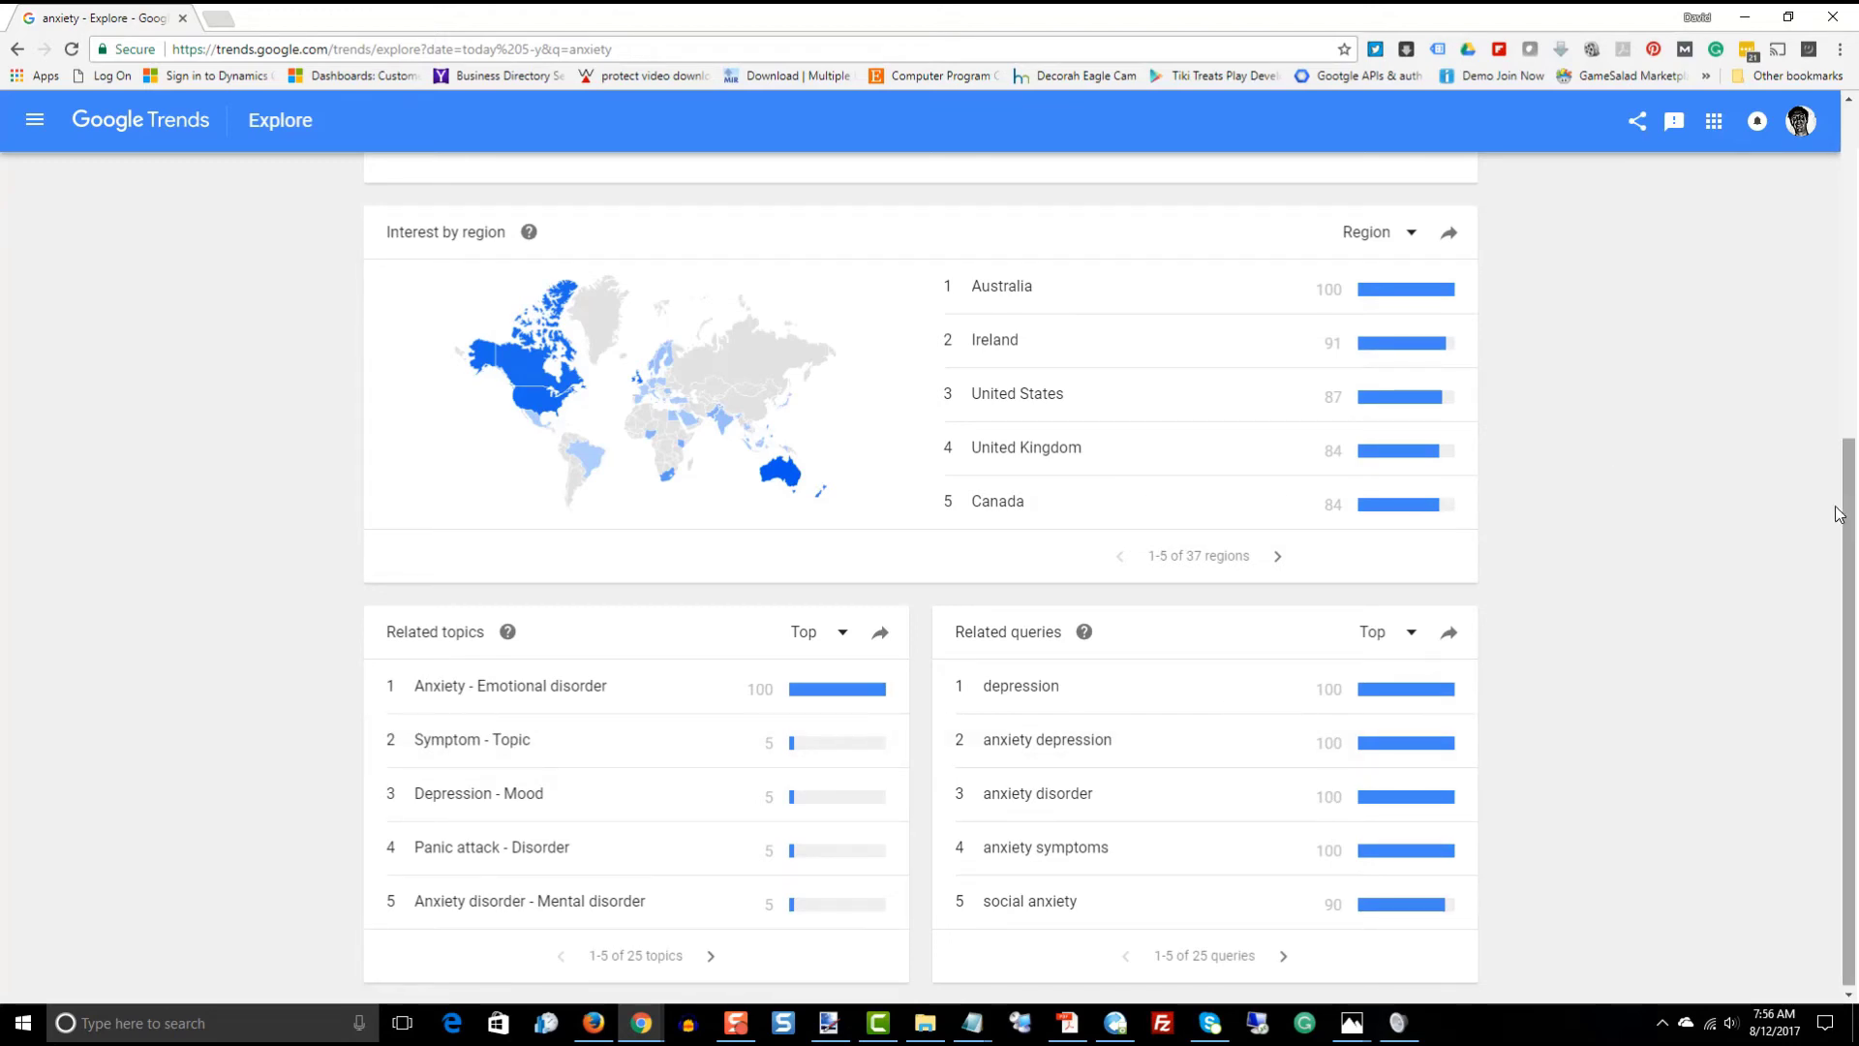
{"action": "left_click_drag", "start_coordinate": [1852, 543], "coordinate": [1853, 203]}
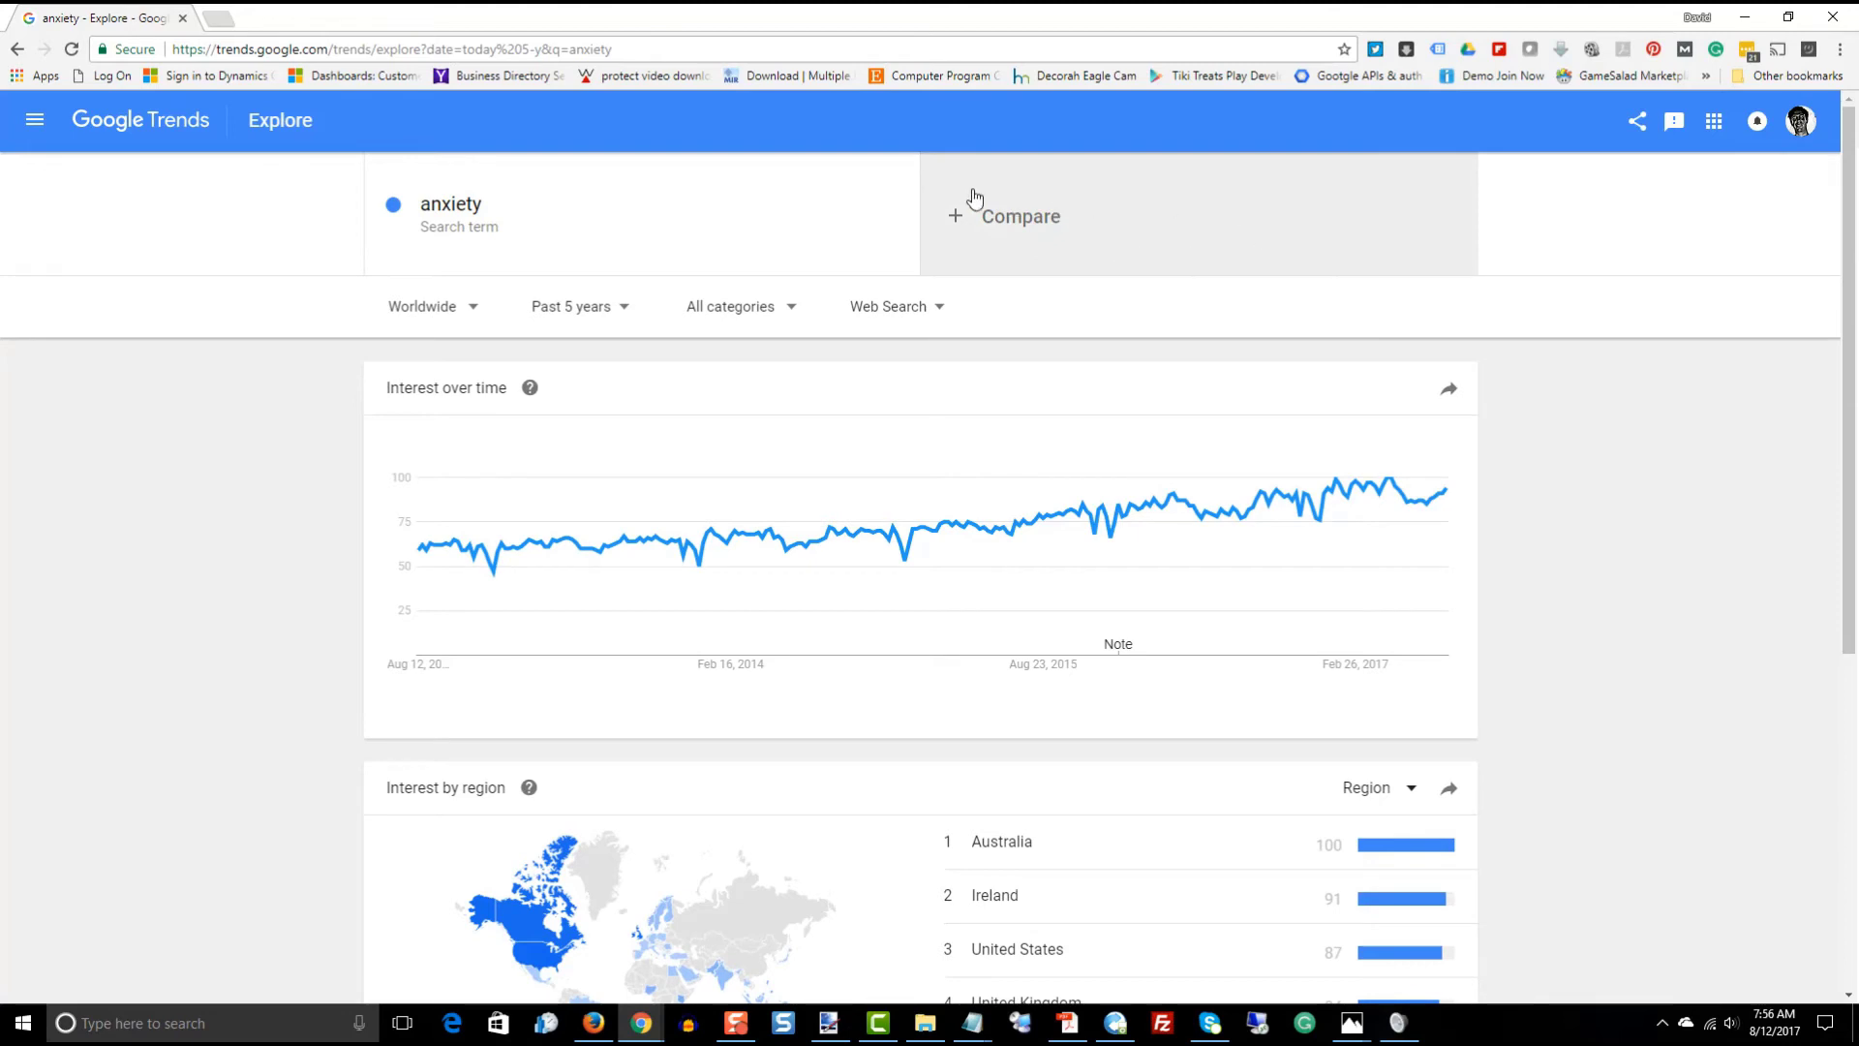
Add 'anxiety in men' as a second comparison term next to anxiety.
{"action": "left_click", "coordinate": [990, 216]}
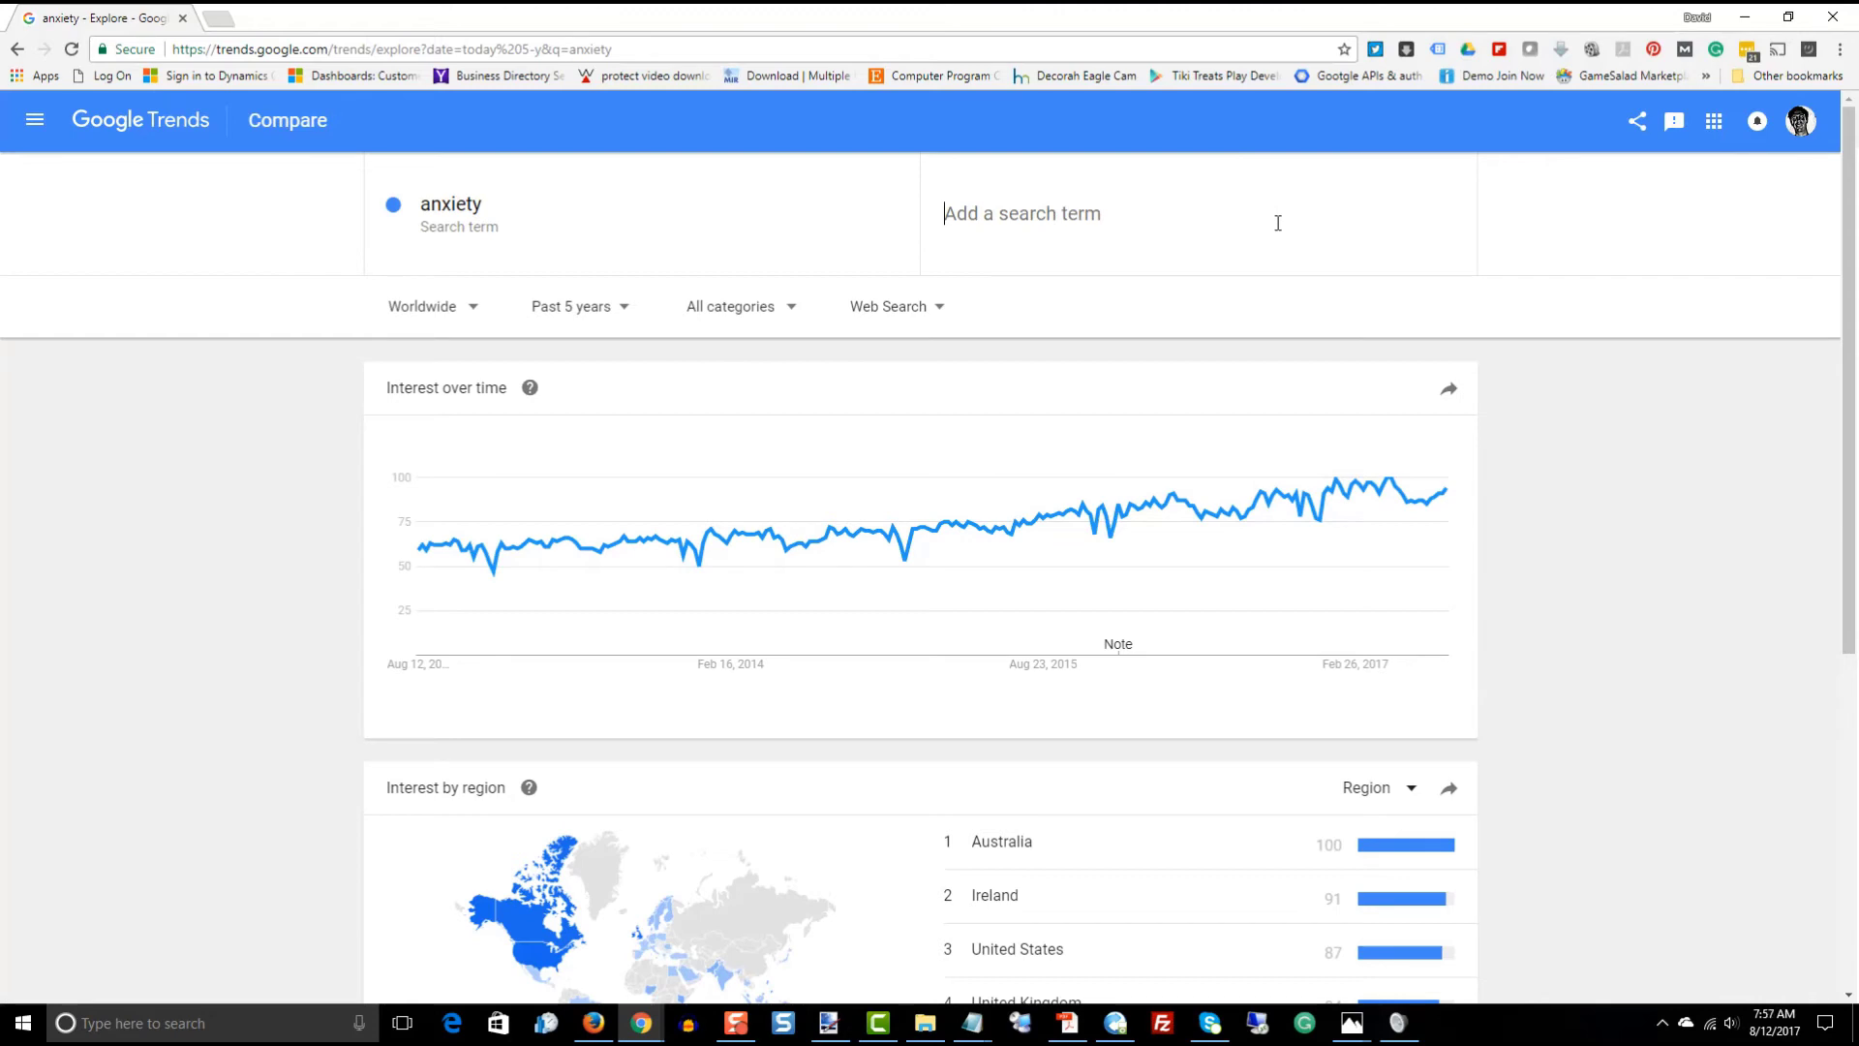
{"action": "type", "text": "an"}
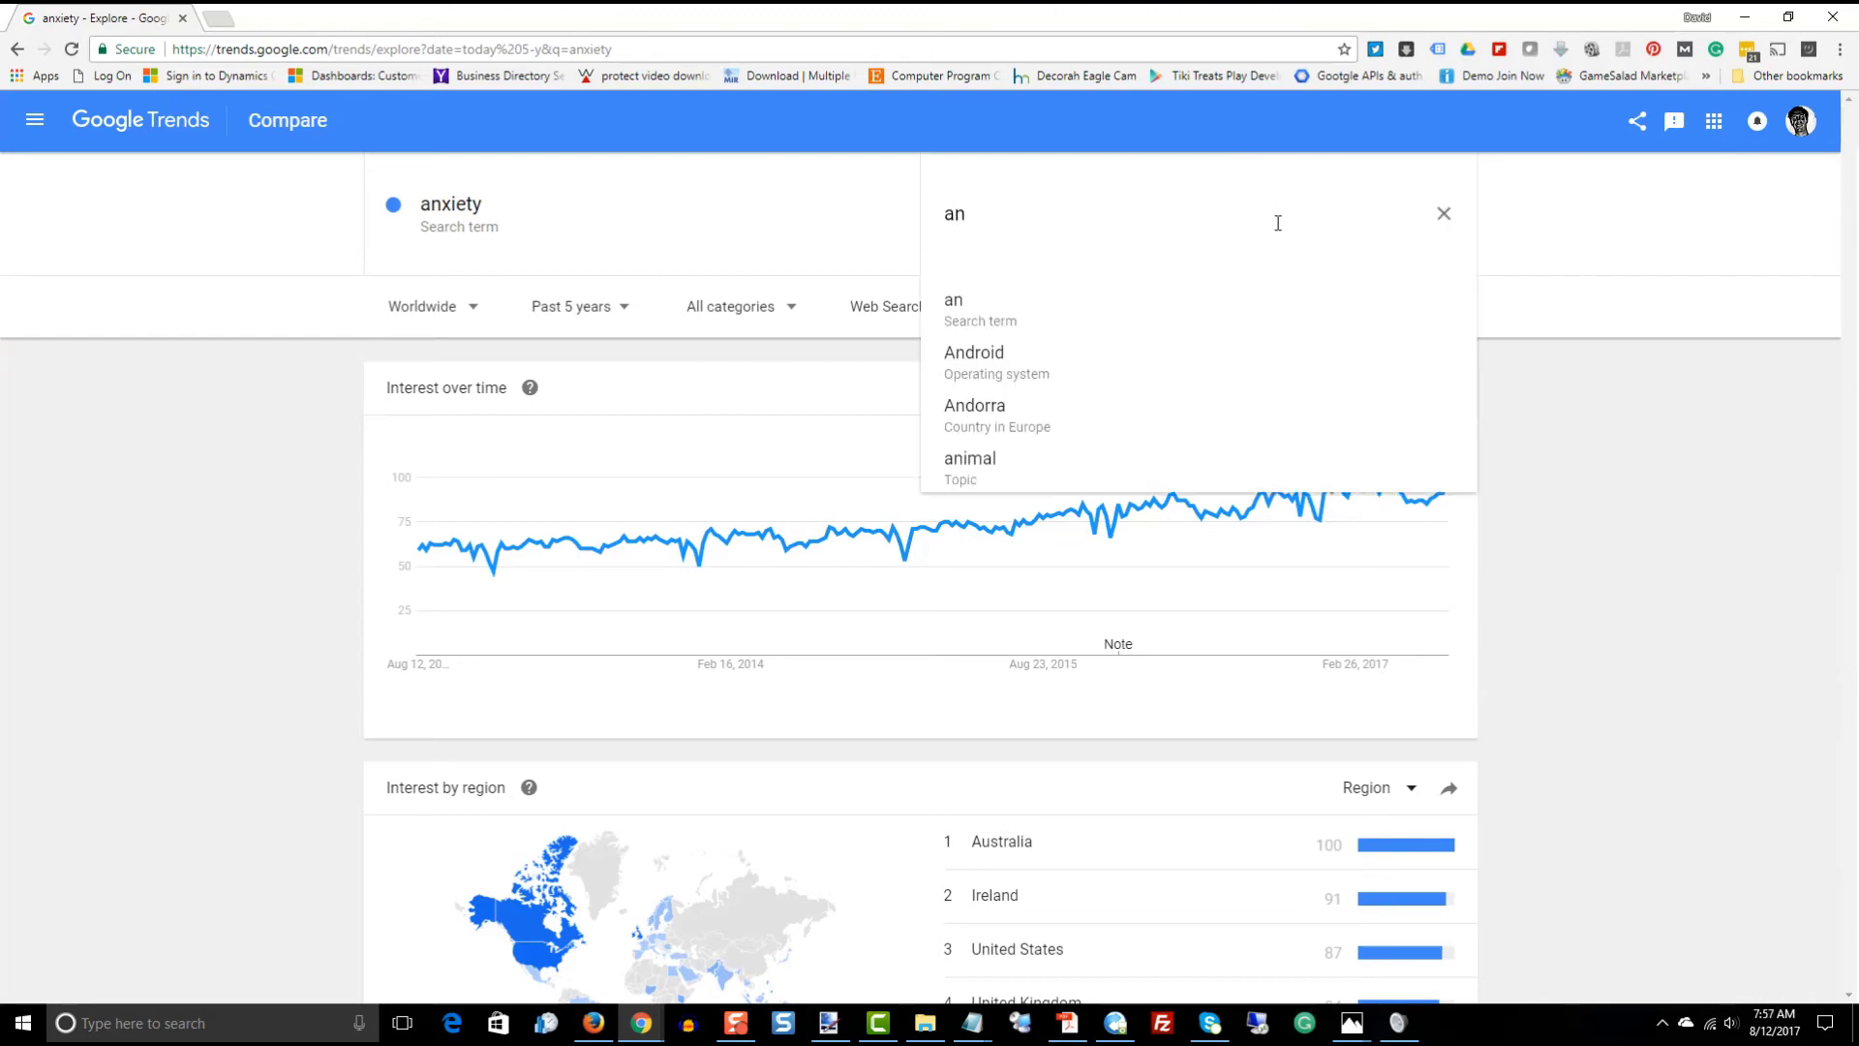
{"action": "type", "text": "xi"}
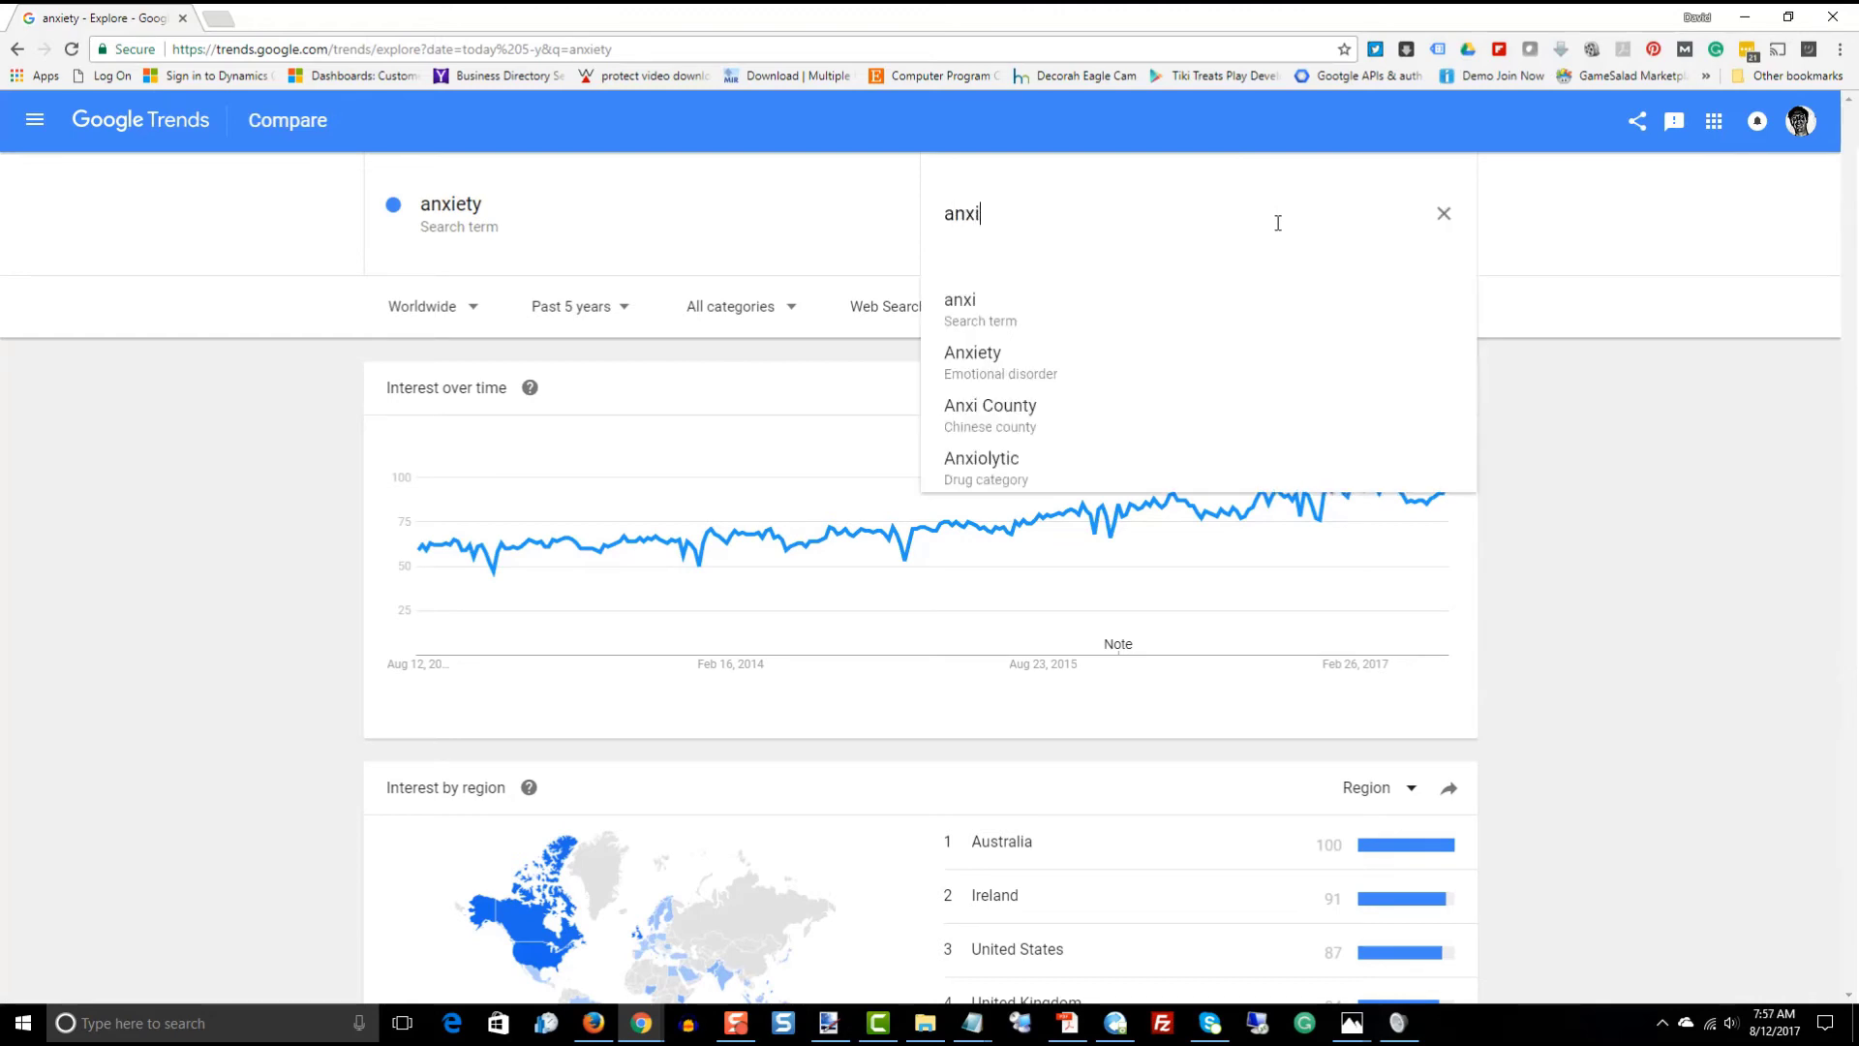
{"action": "type", "text": "ety in men"}
{"action": "key", "text": "Return"}
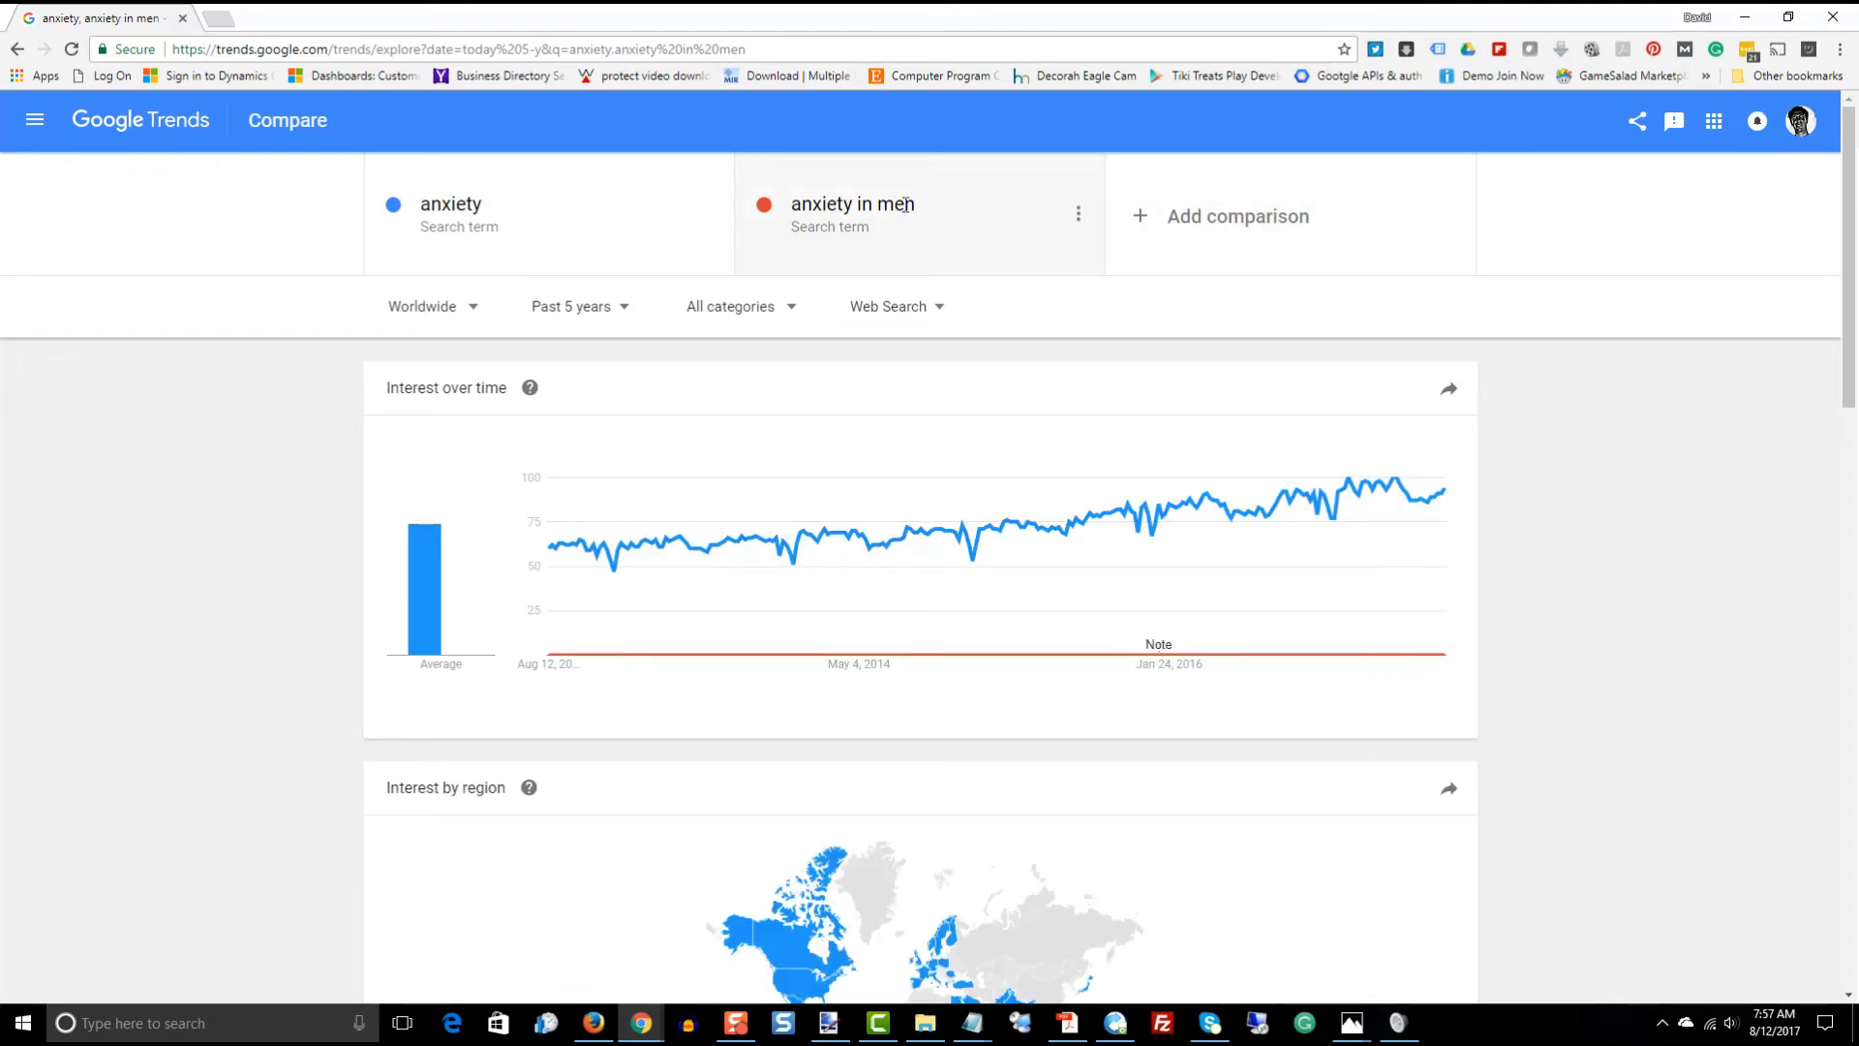
Revise the second comparison term to 'anxiety men'.
{"action": "left_click", "coordinate": [931, 205]}
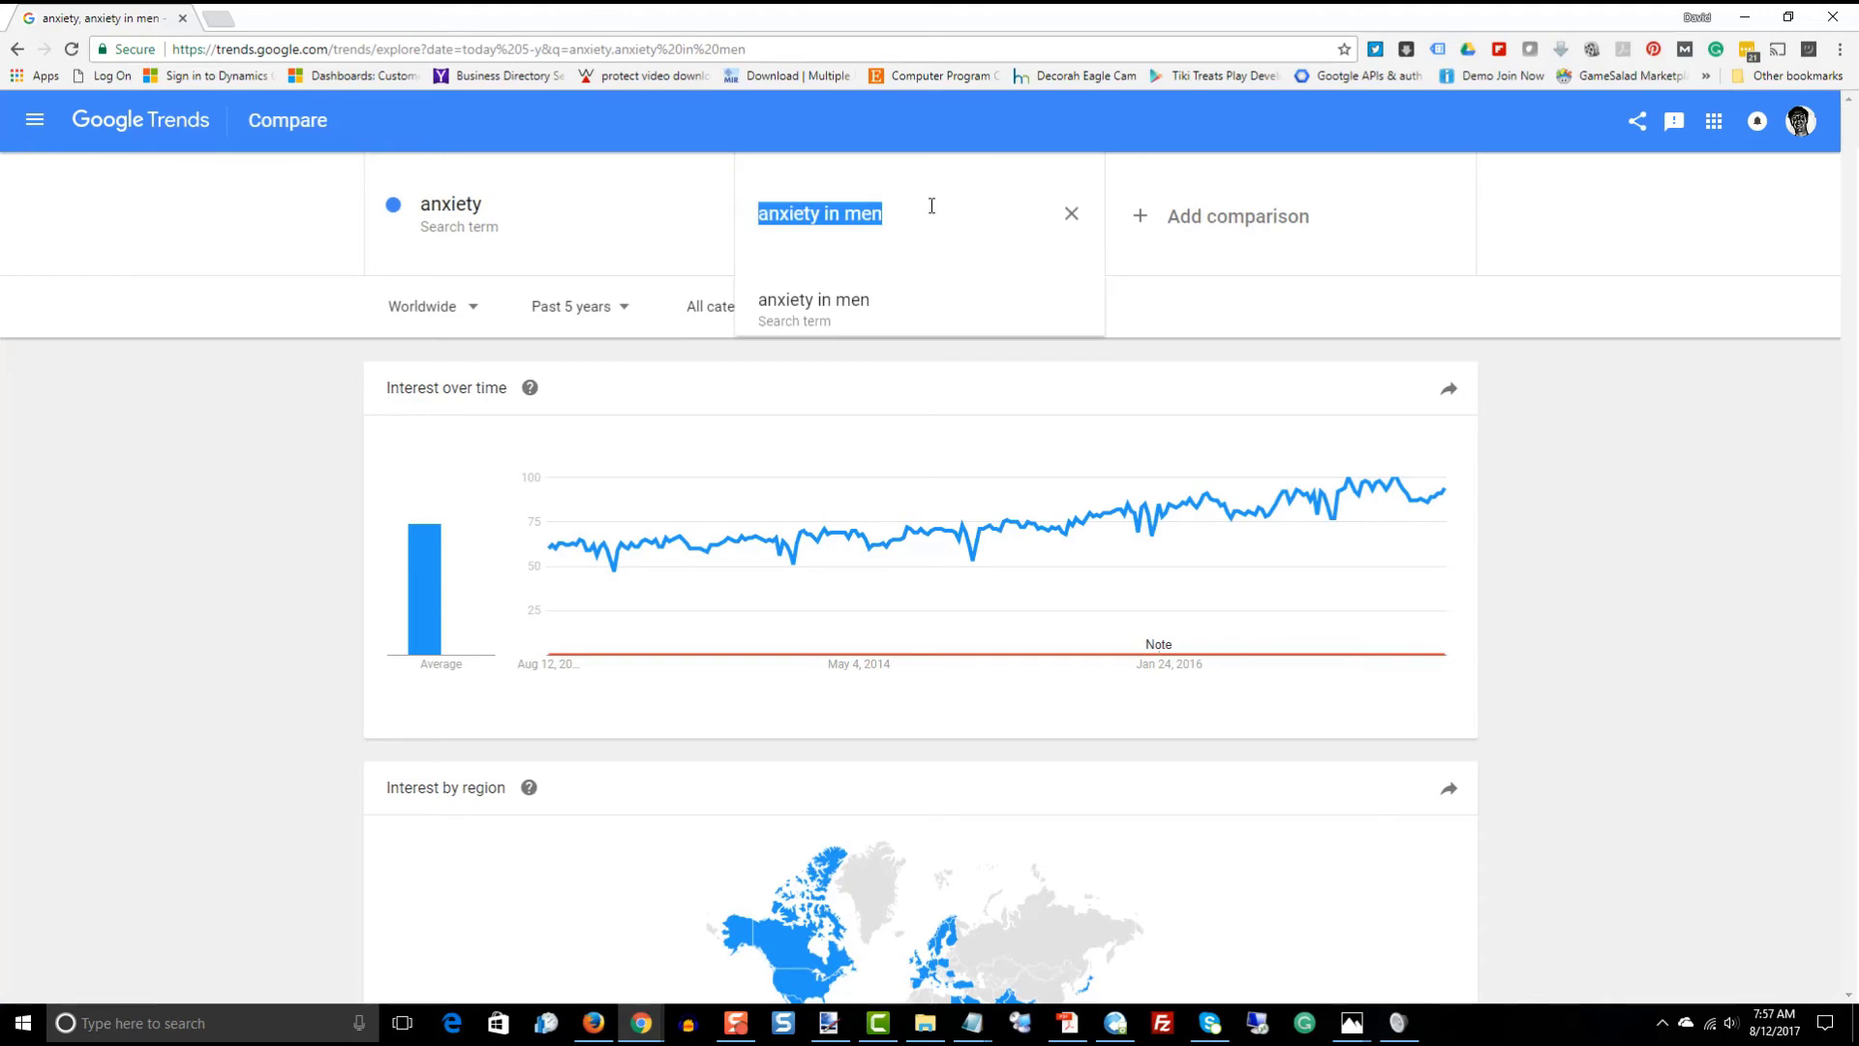
{"action": "left_click", "coordinate": [820, 216]}
{"action": "left_click_drag", "start_coordinate": [826, 216], "coordinate": [928, 205]}
{"action": "type", "text": "men"}
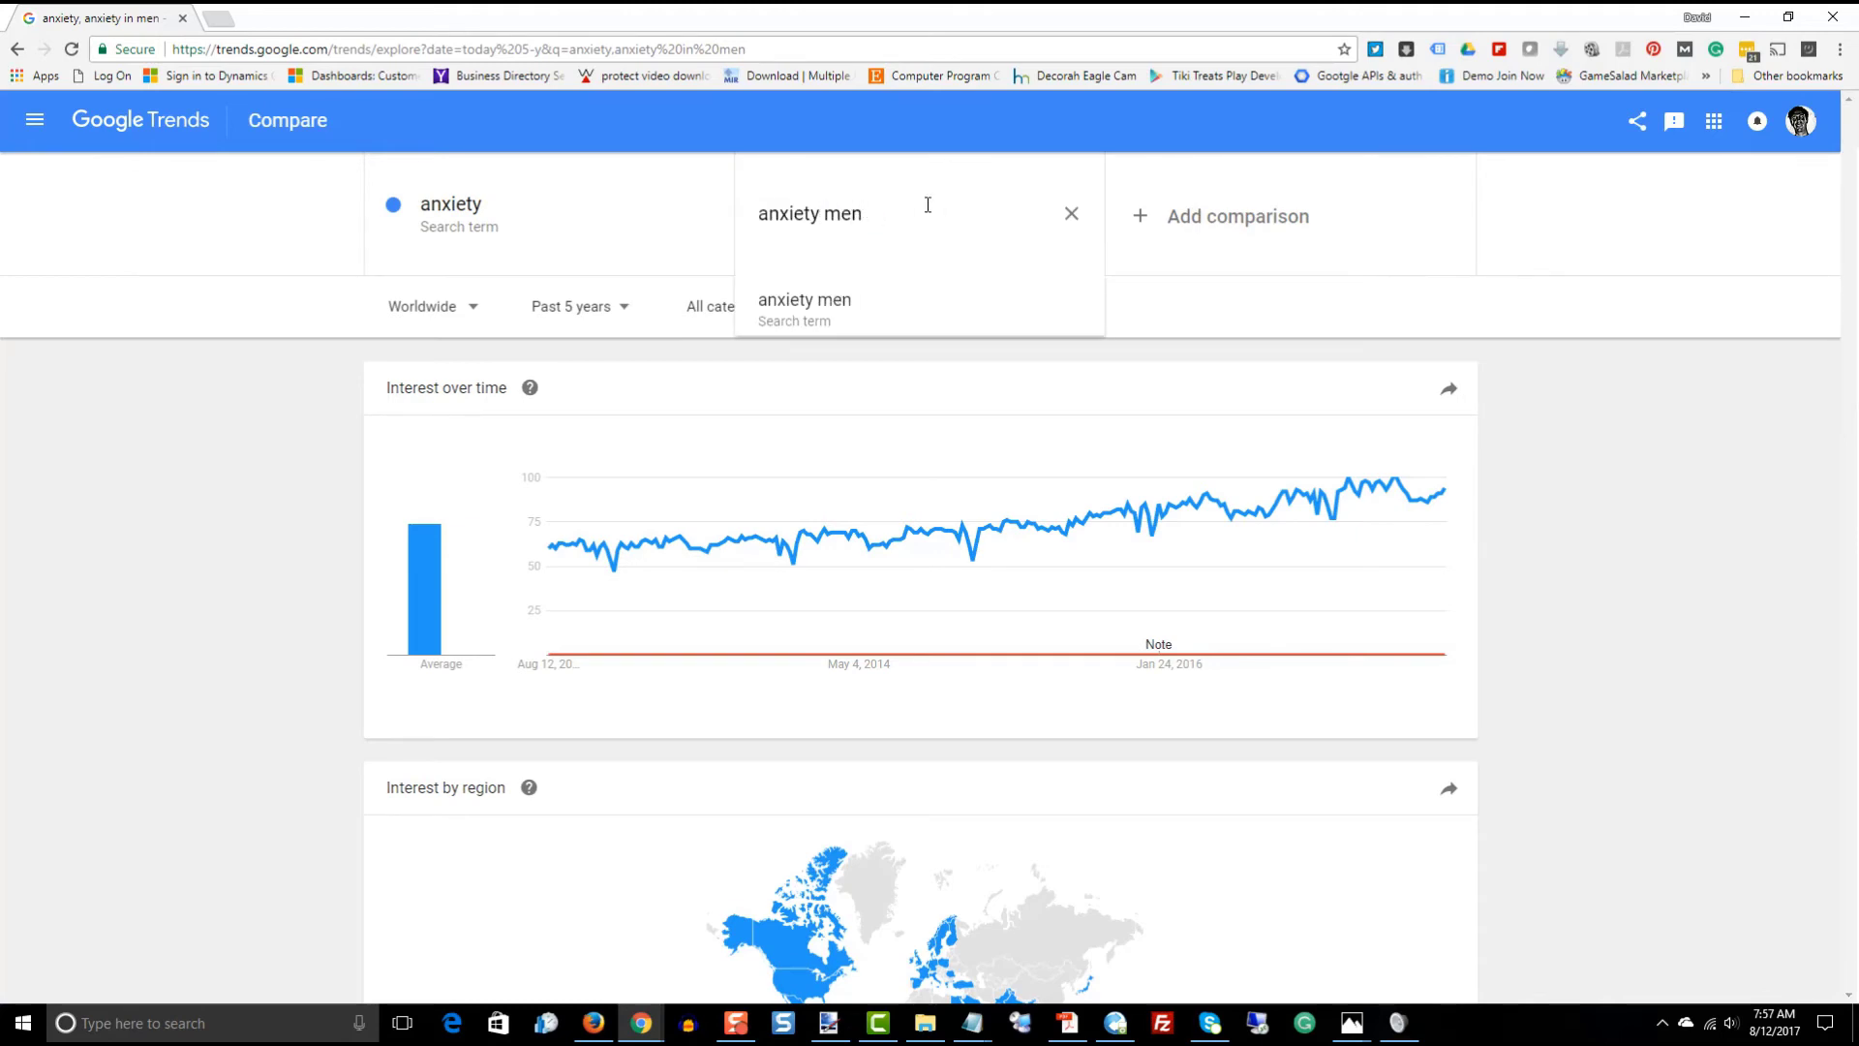
{"action": "key", "text": "Return"}
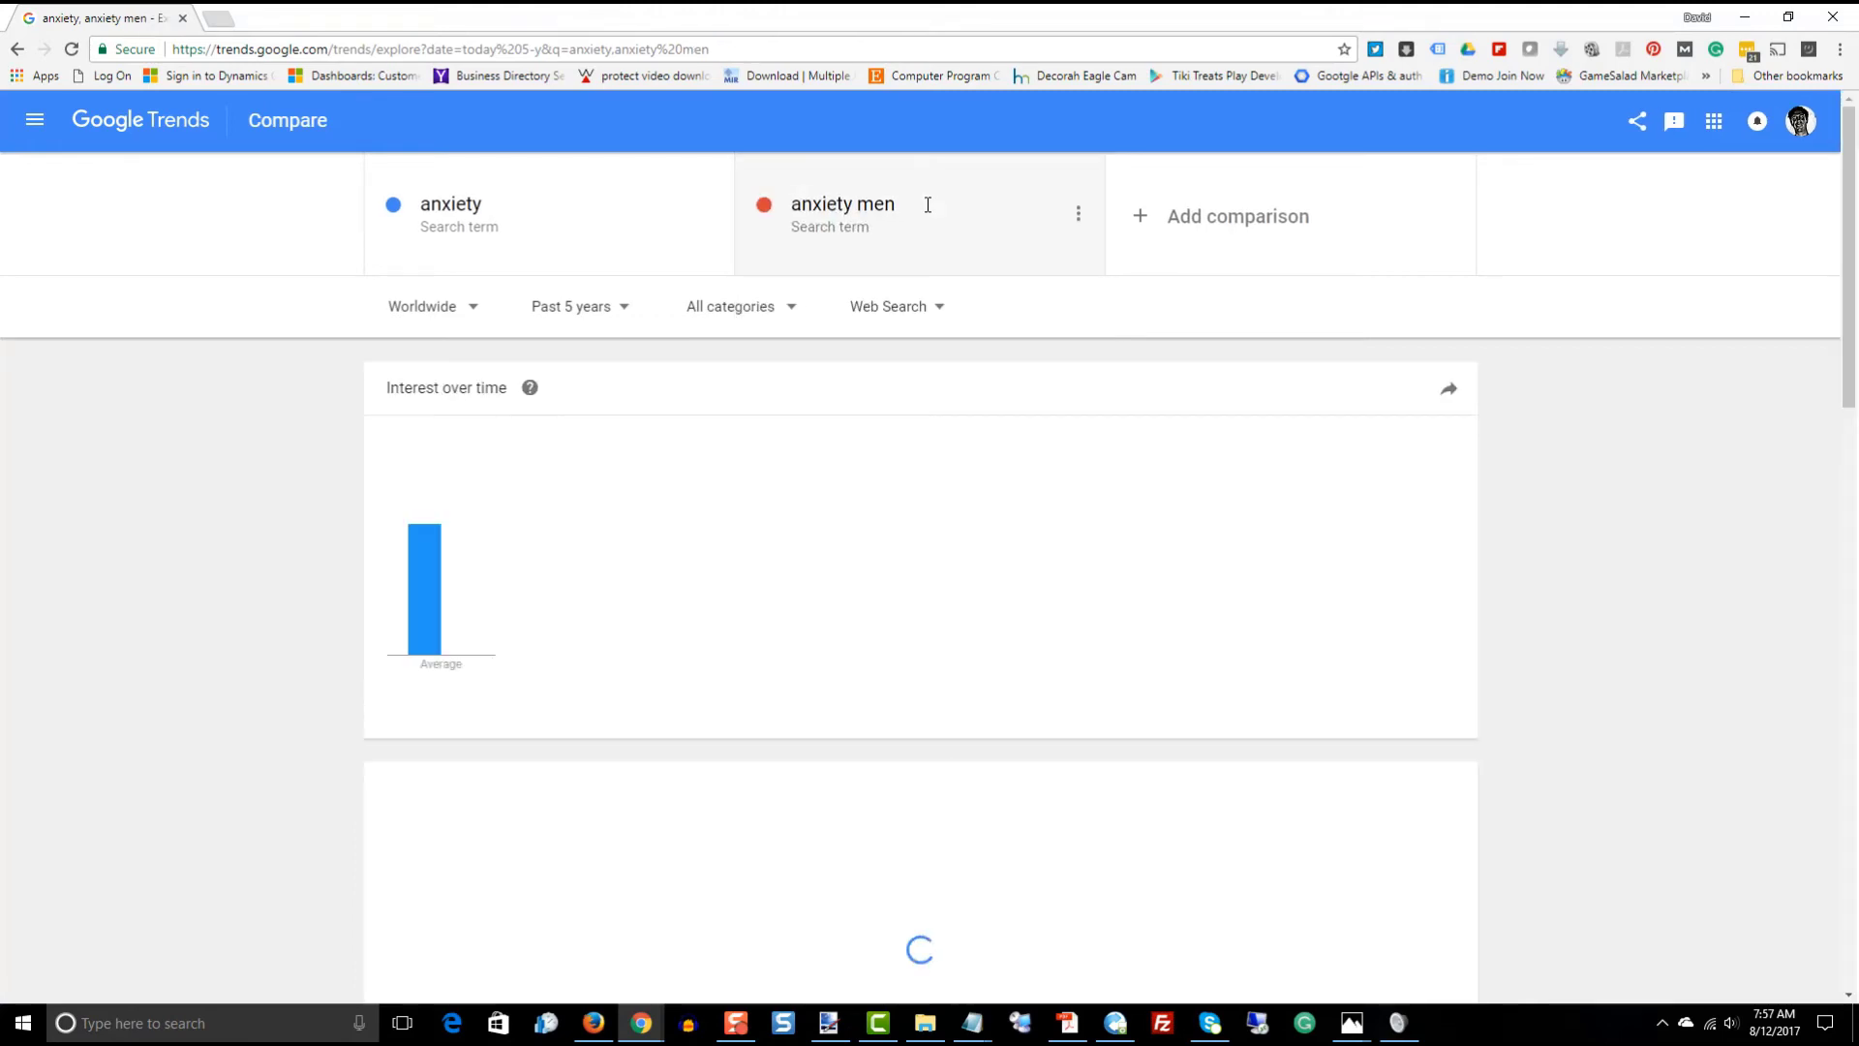
Change the second comparison term to 'mens anxiety'.
{"action": "left_click", "coordinate": [907, 201]}
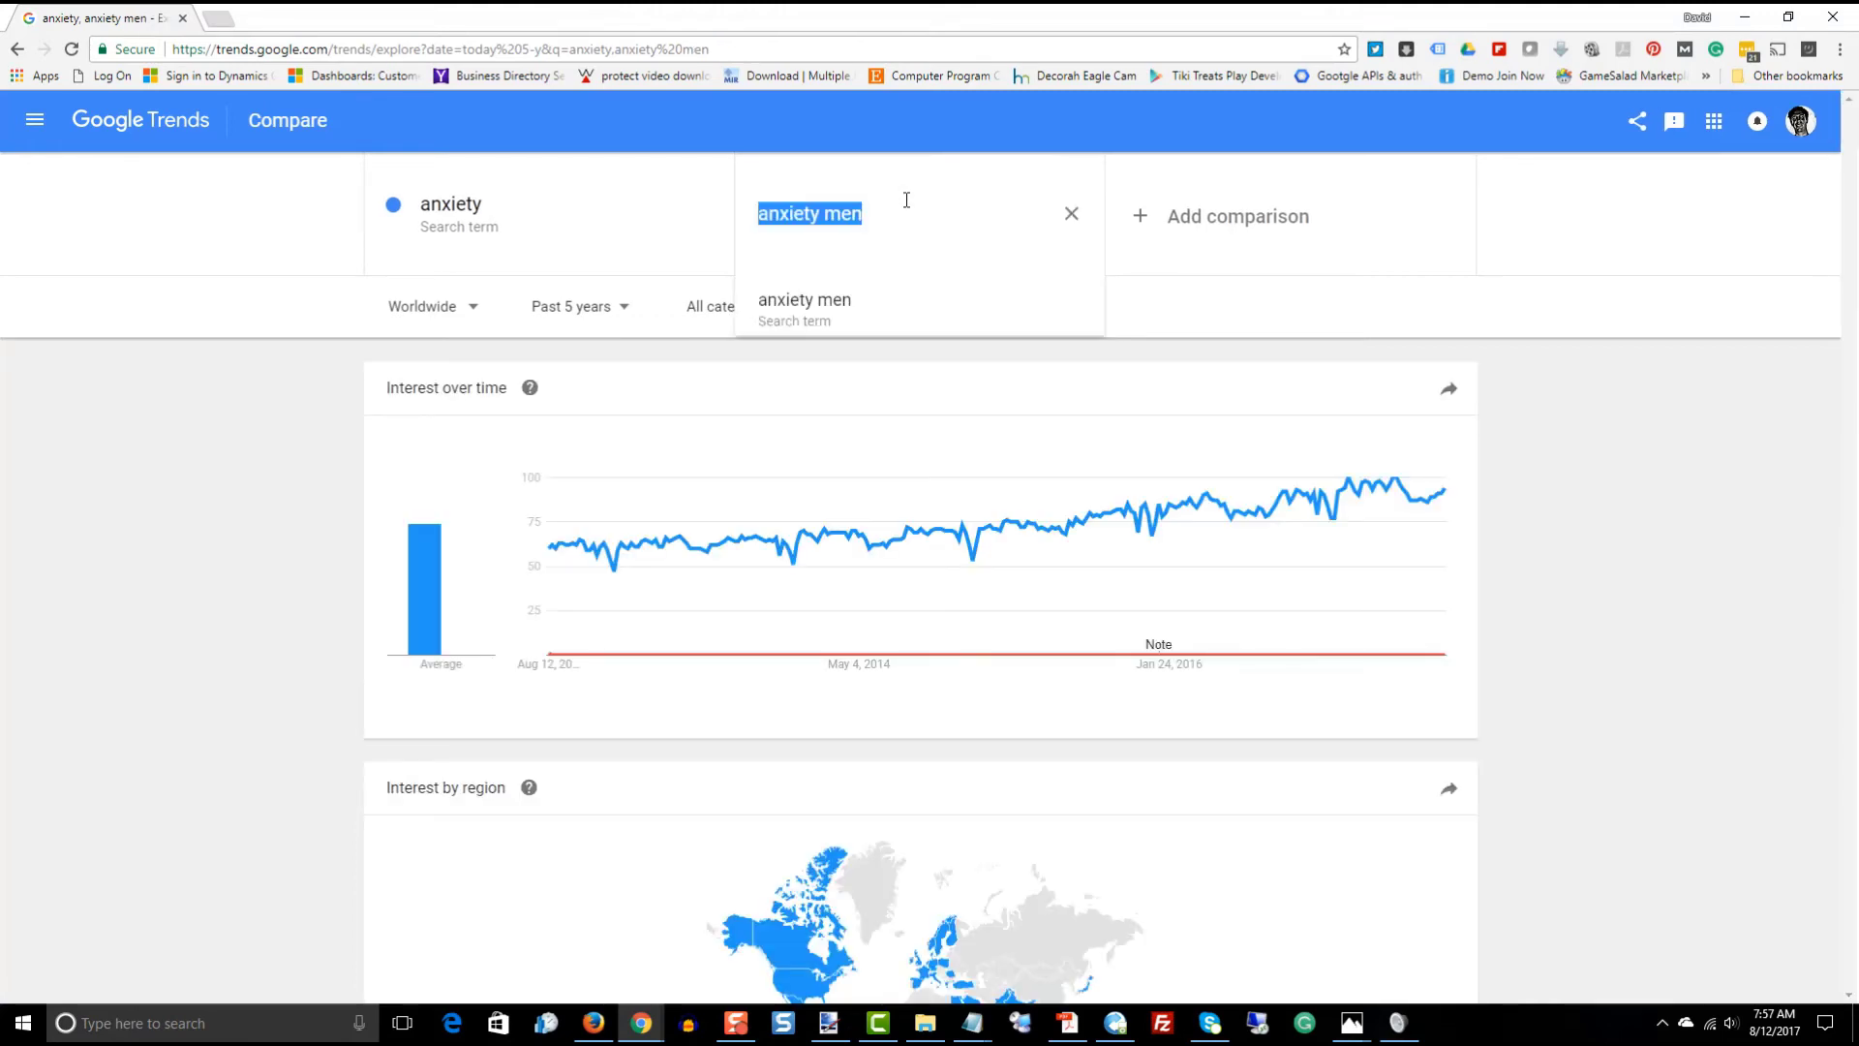
{"action": "type", "text": "mens"}
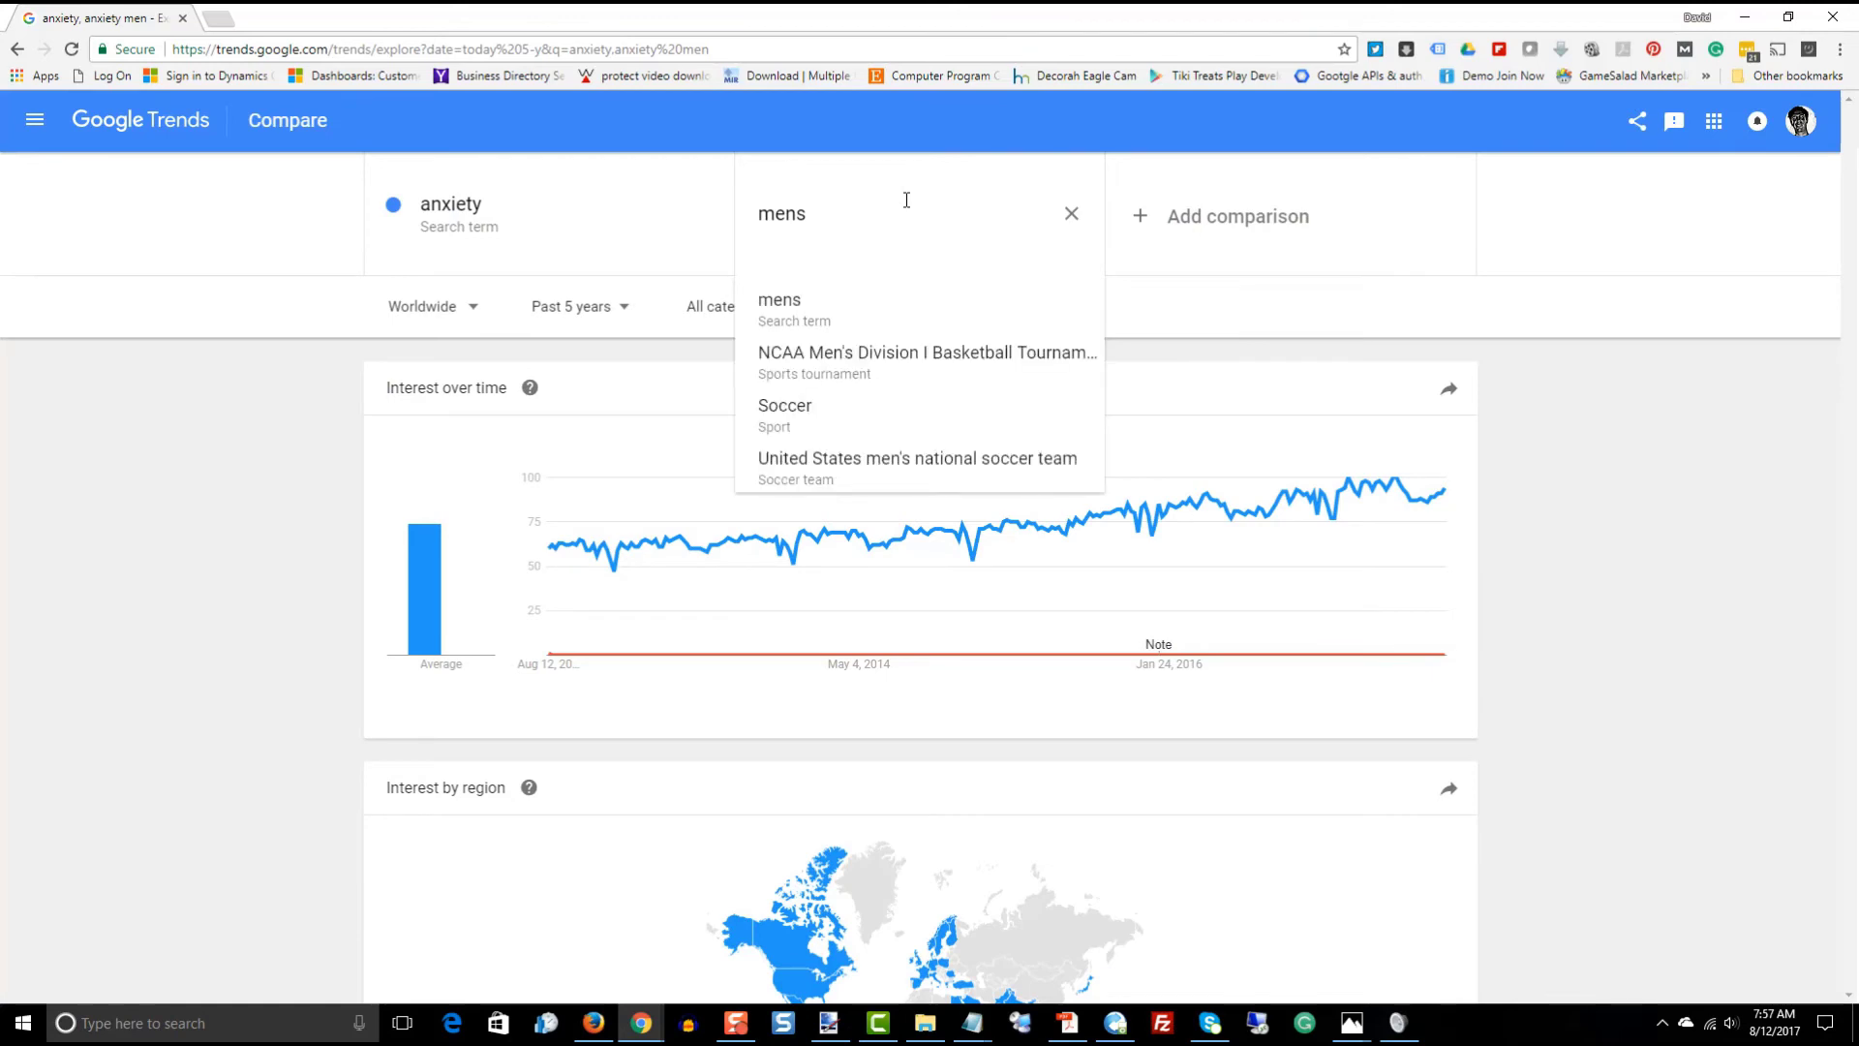
{"action": "type", "text": " anxieityty"}
{"action": "key", "text": "Return"}
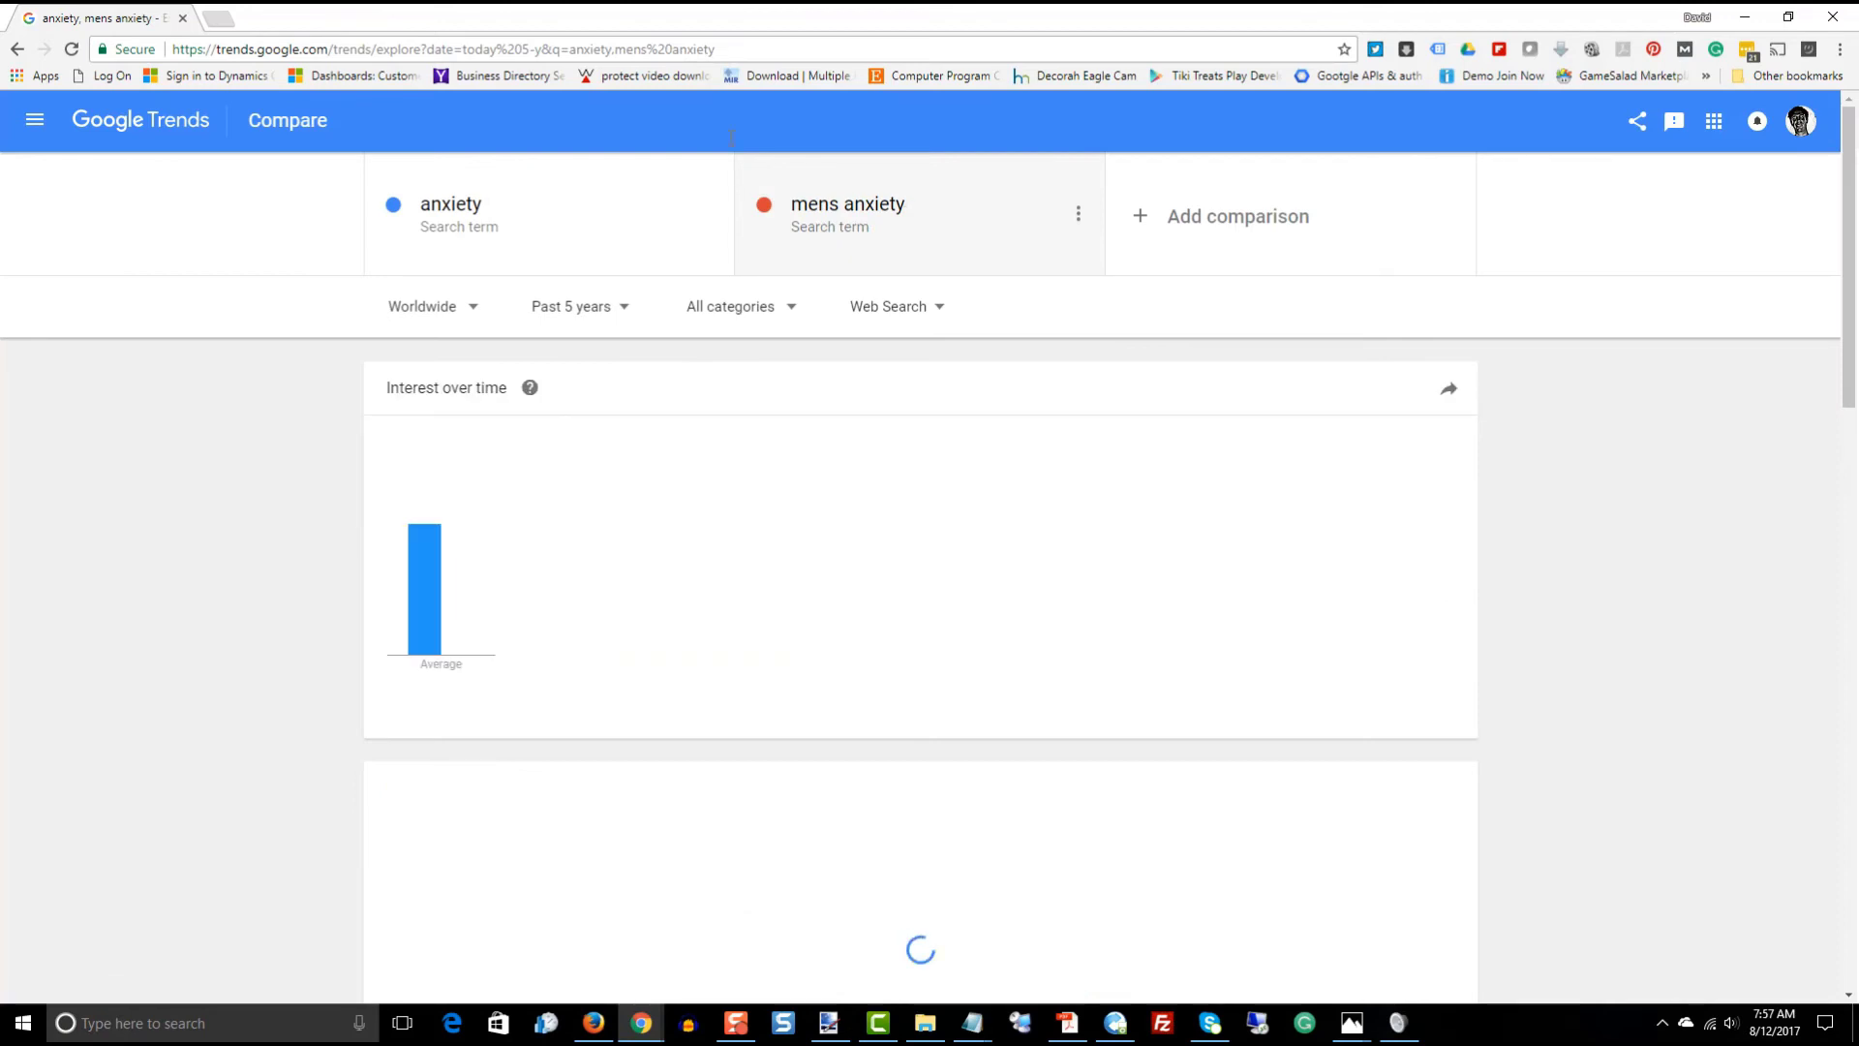
{"action": "left_click", "coordinate": [903, 201]}
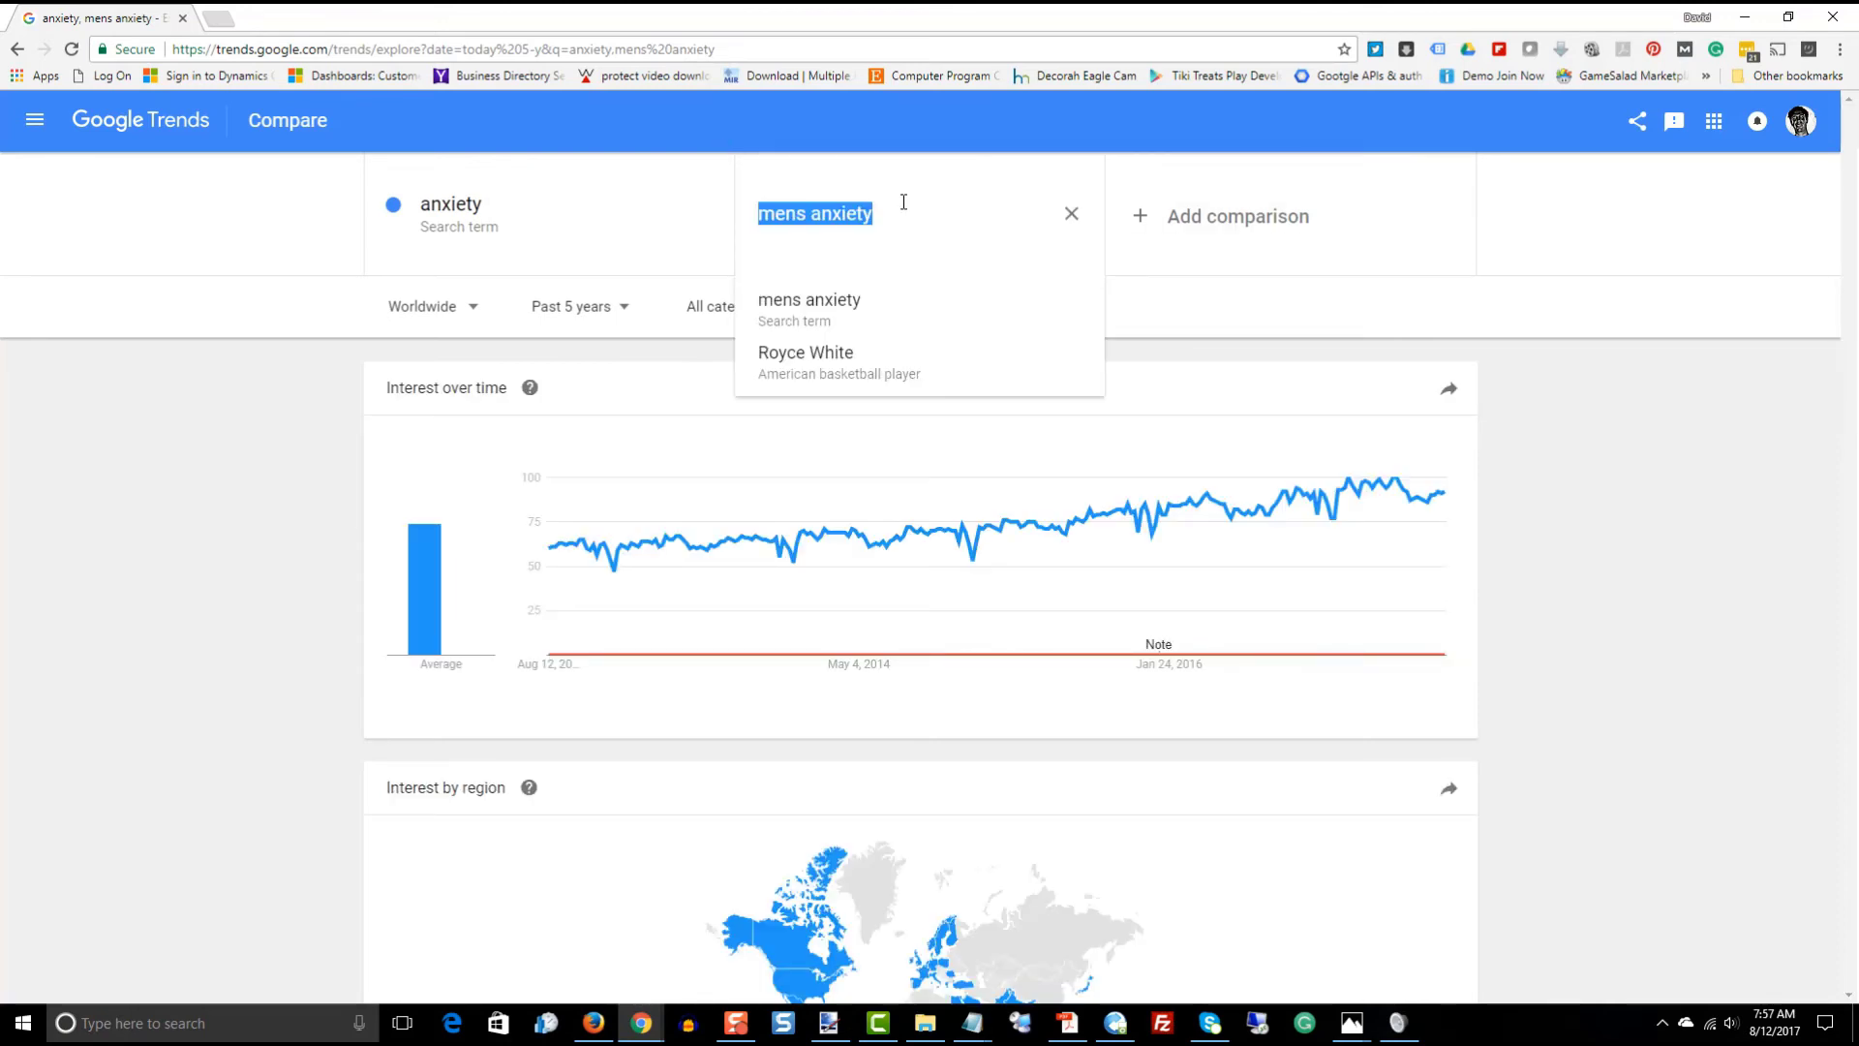
Replace 'mens anxiety' with the 'Anxiety disorder – Mental disorder' topic from the suggestions.
{"action": "type", "text": "anxi"}
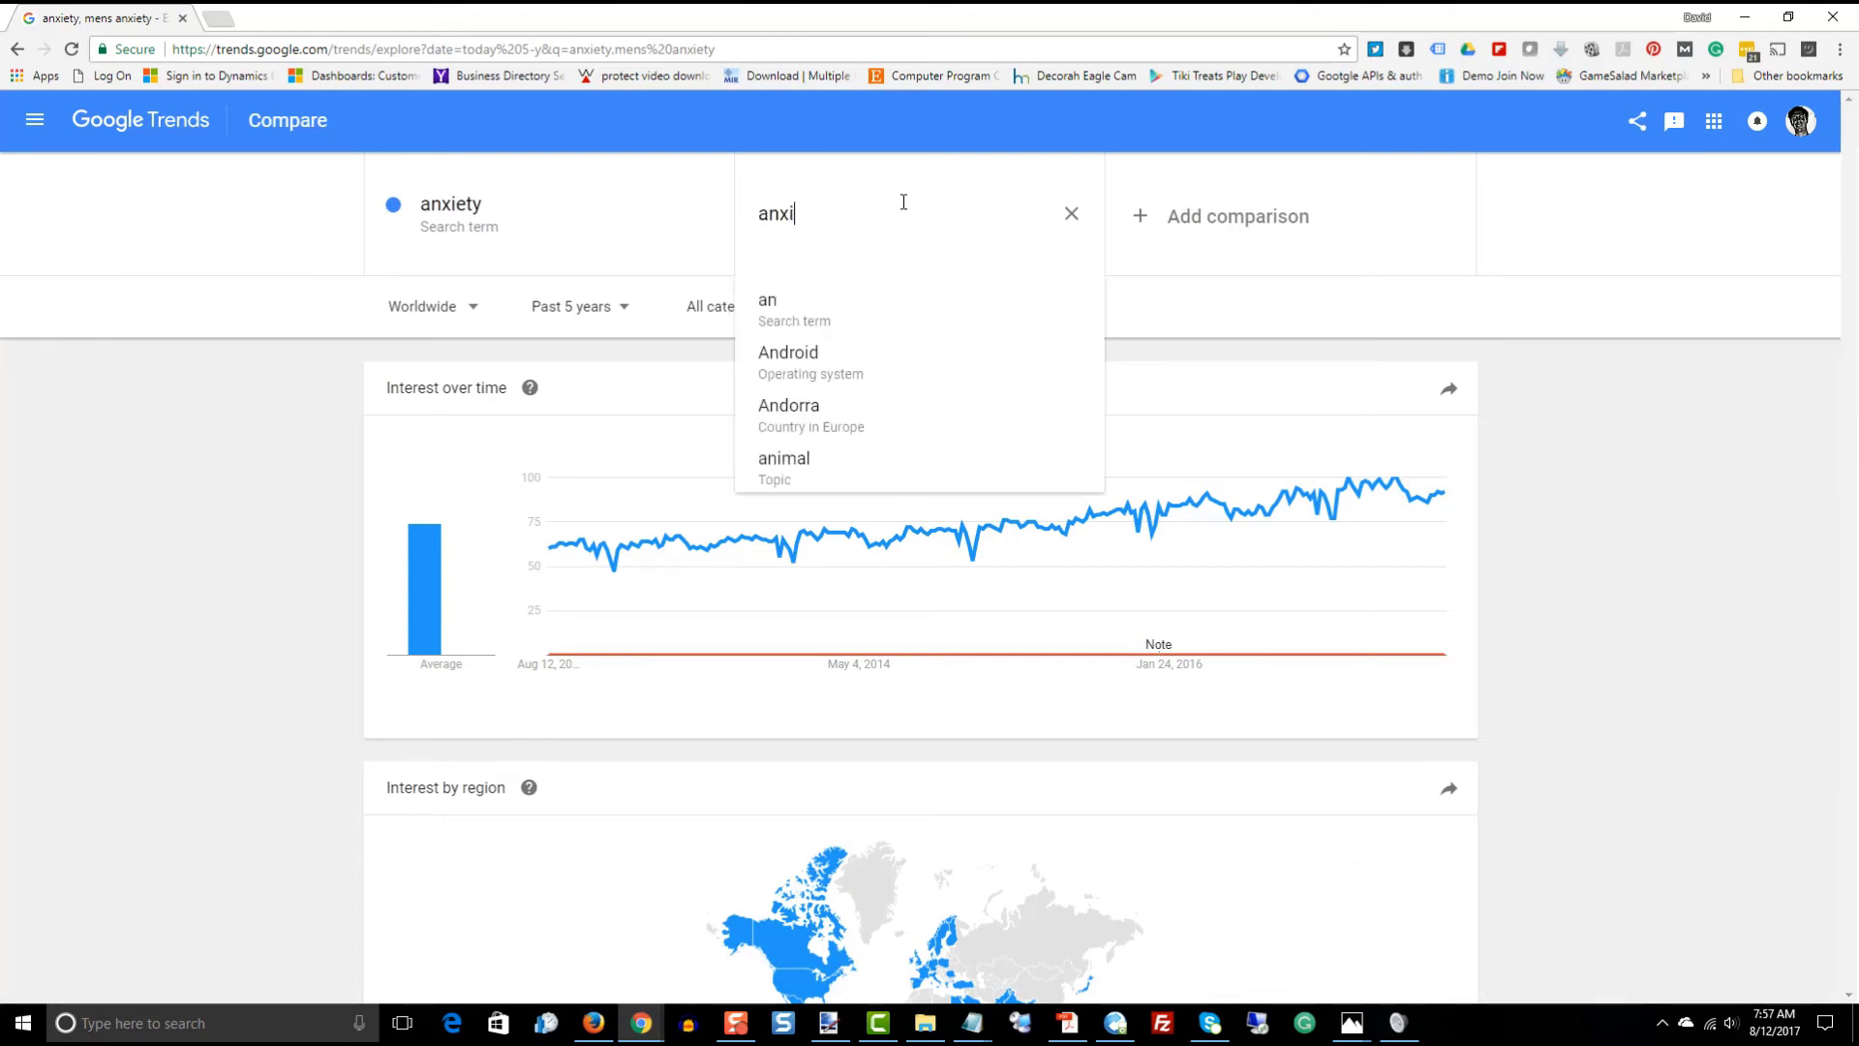
{"action": "type", "text": "ety"}
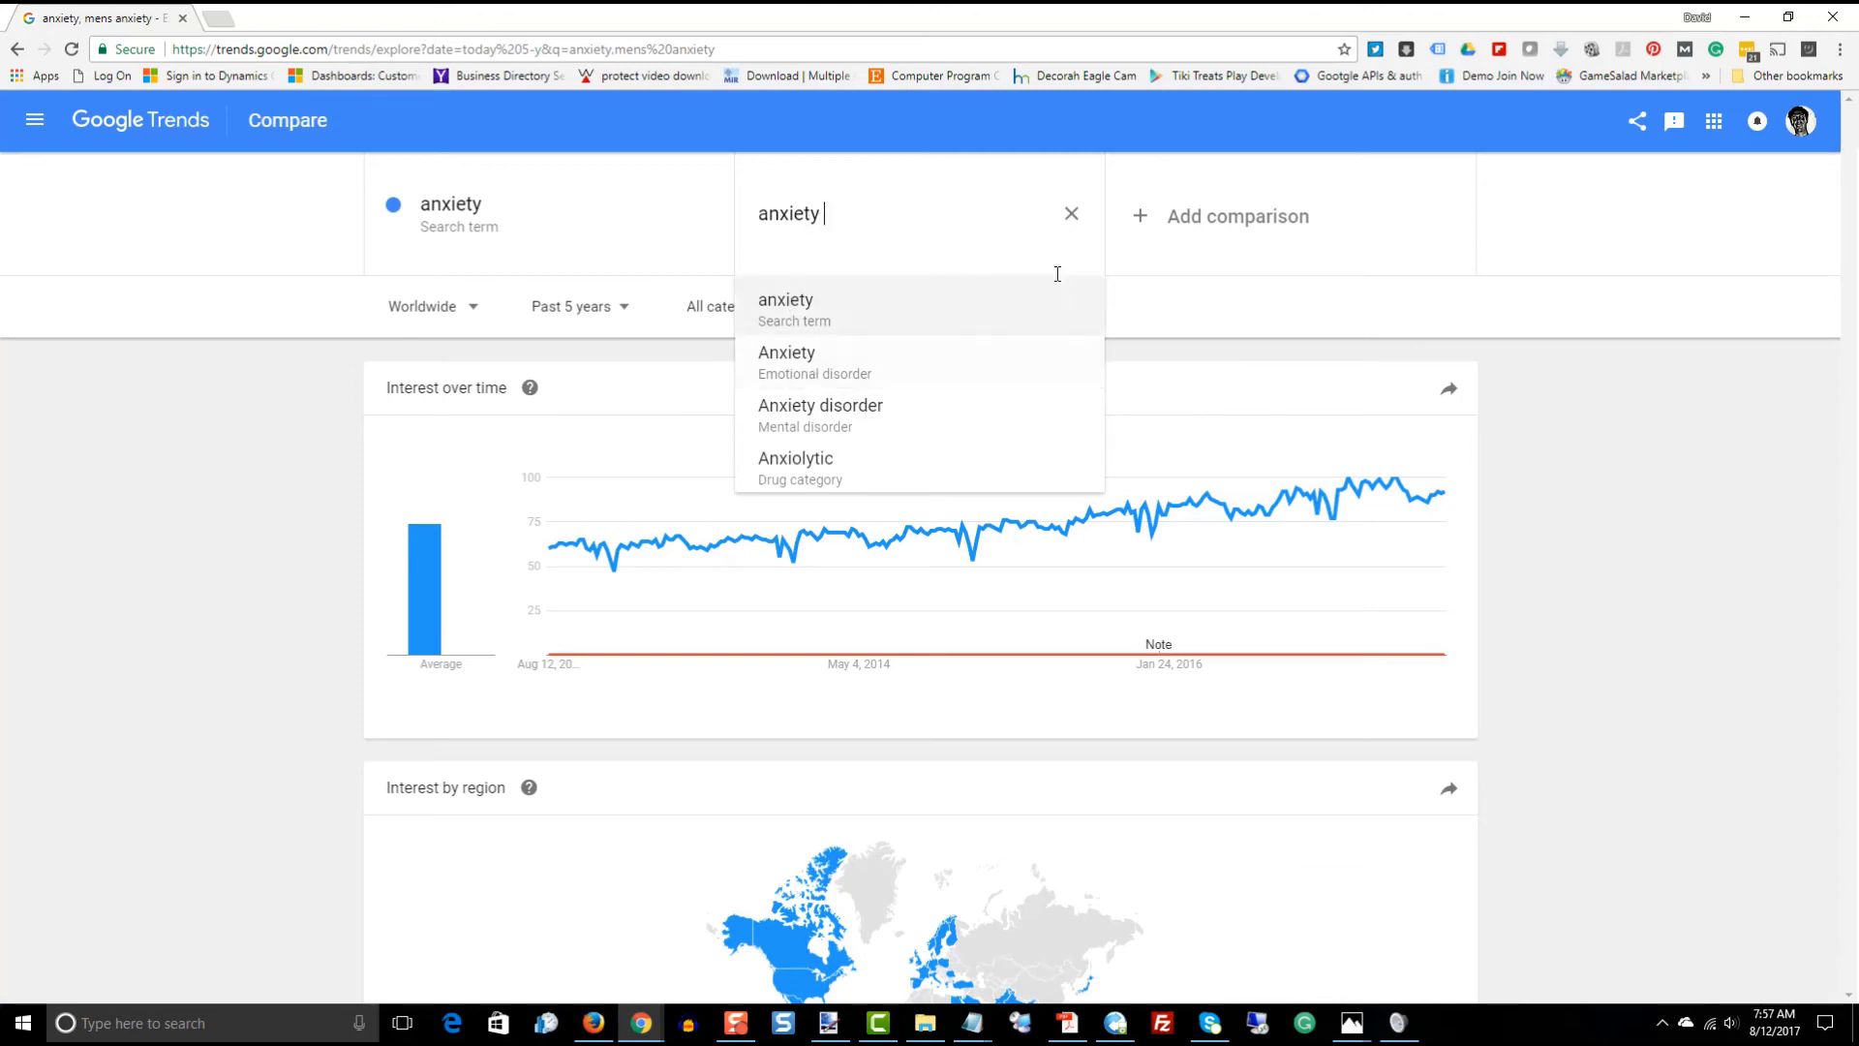
{"action": "left_click", "coordinate": [818, 415]}
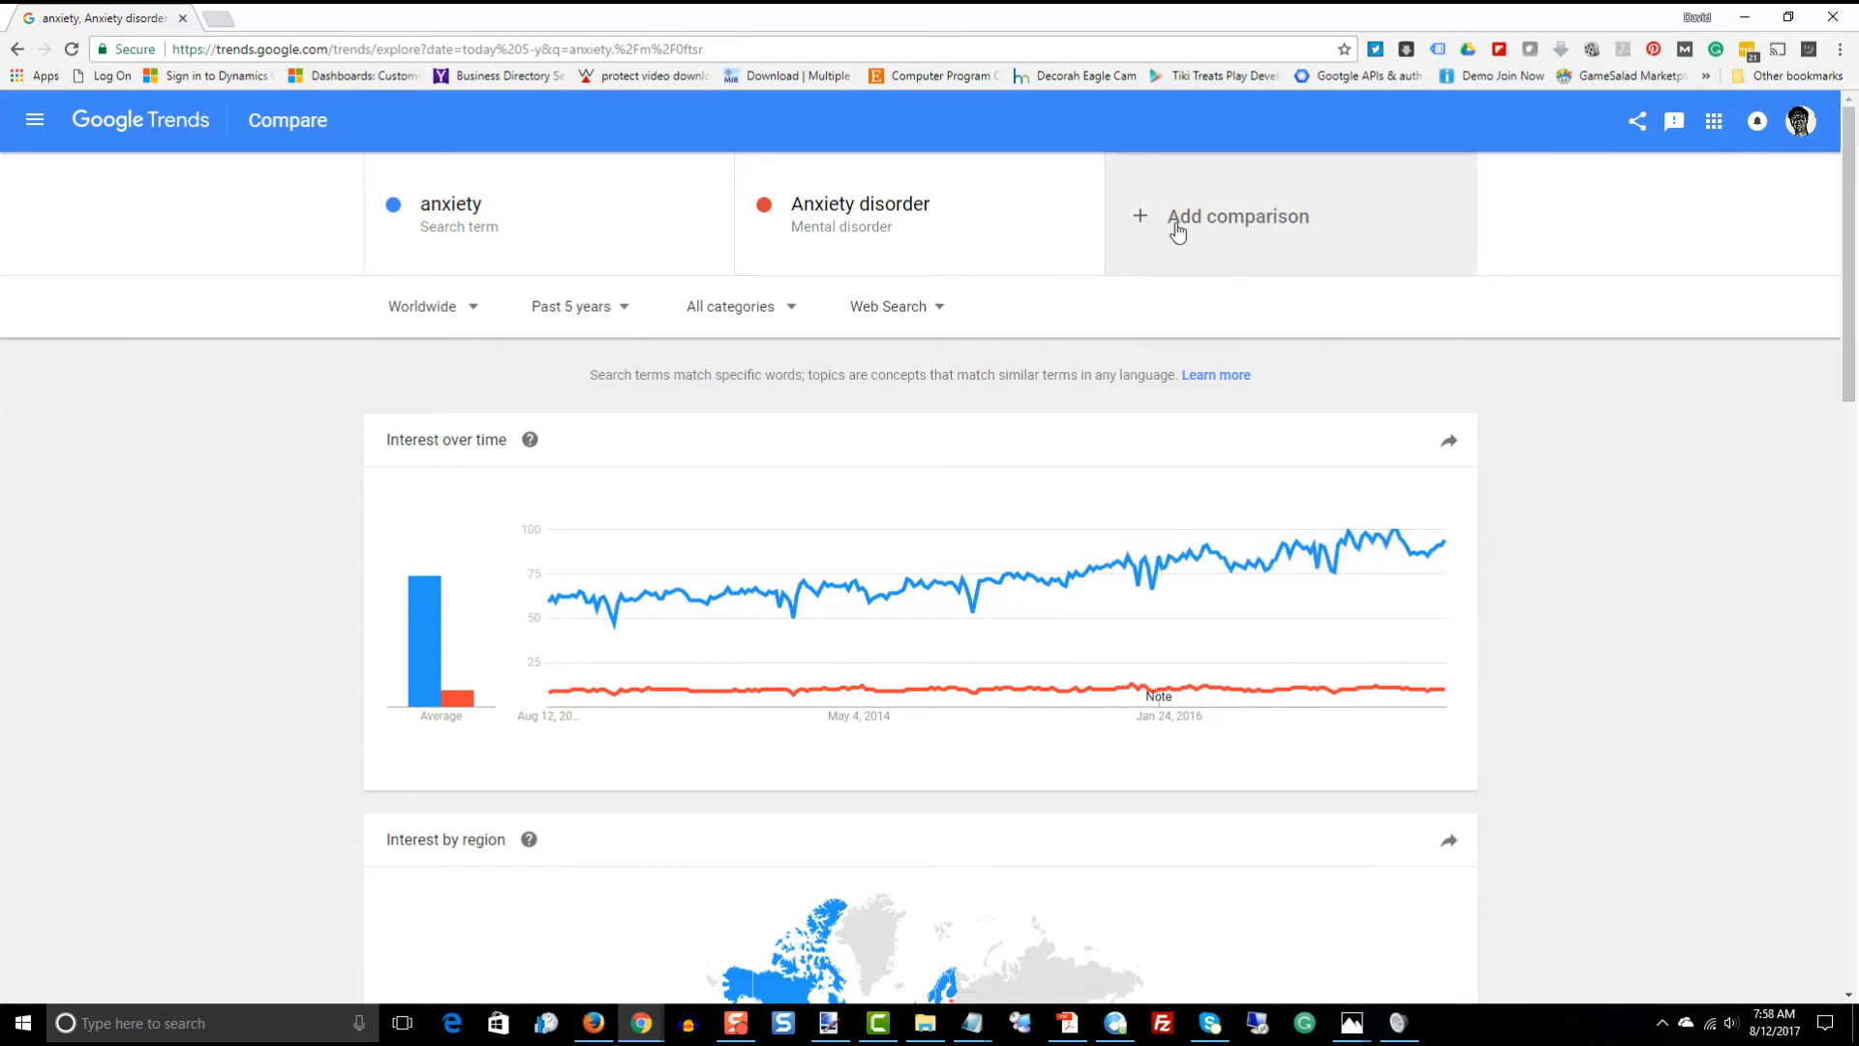
Begin a third comparison term with 'a' and scroll down to the Interest by region map and Related queries.
{"action": "left_click", "coordinate": [1224, 200]}
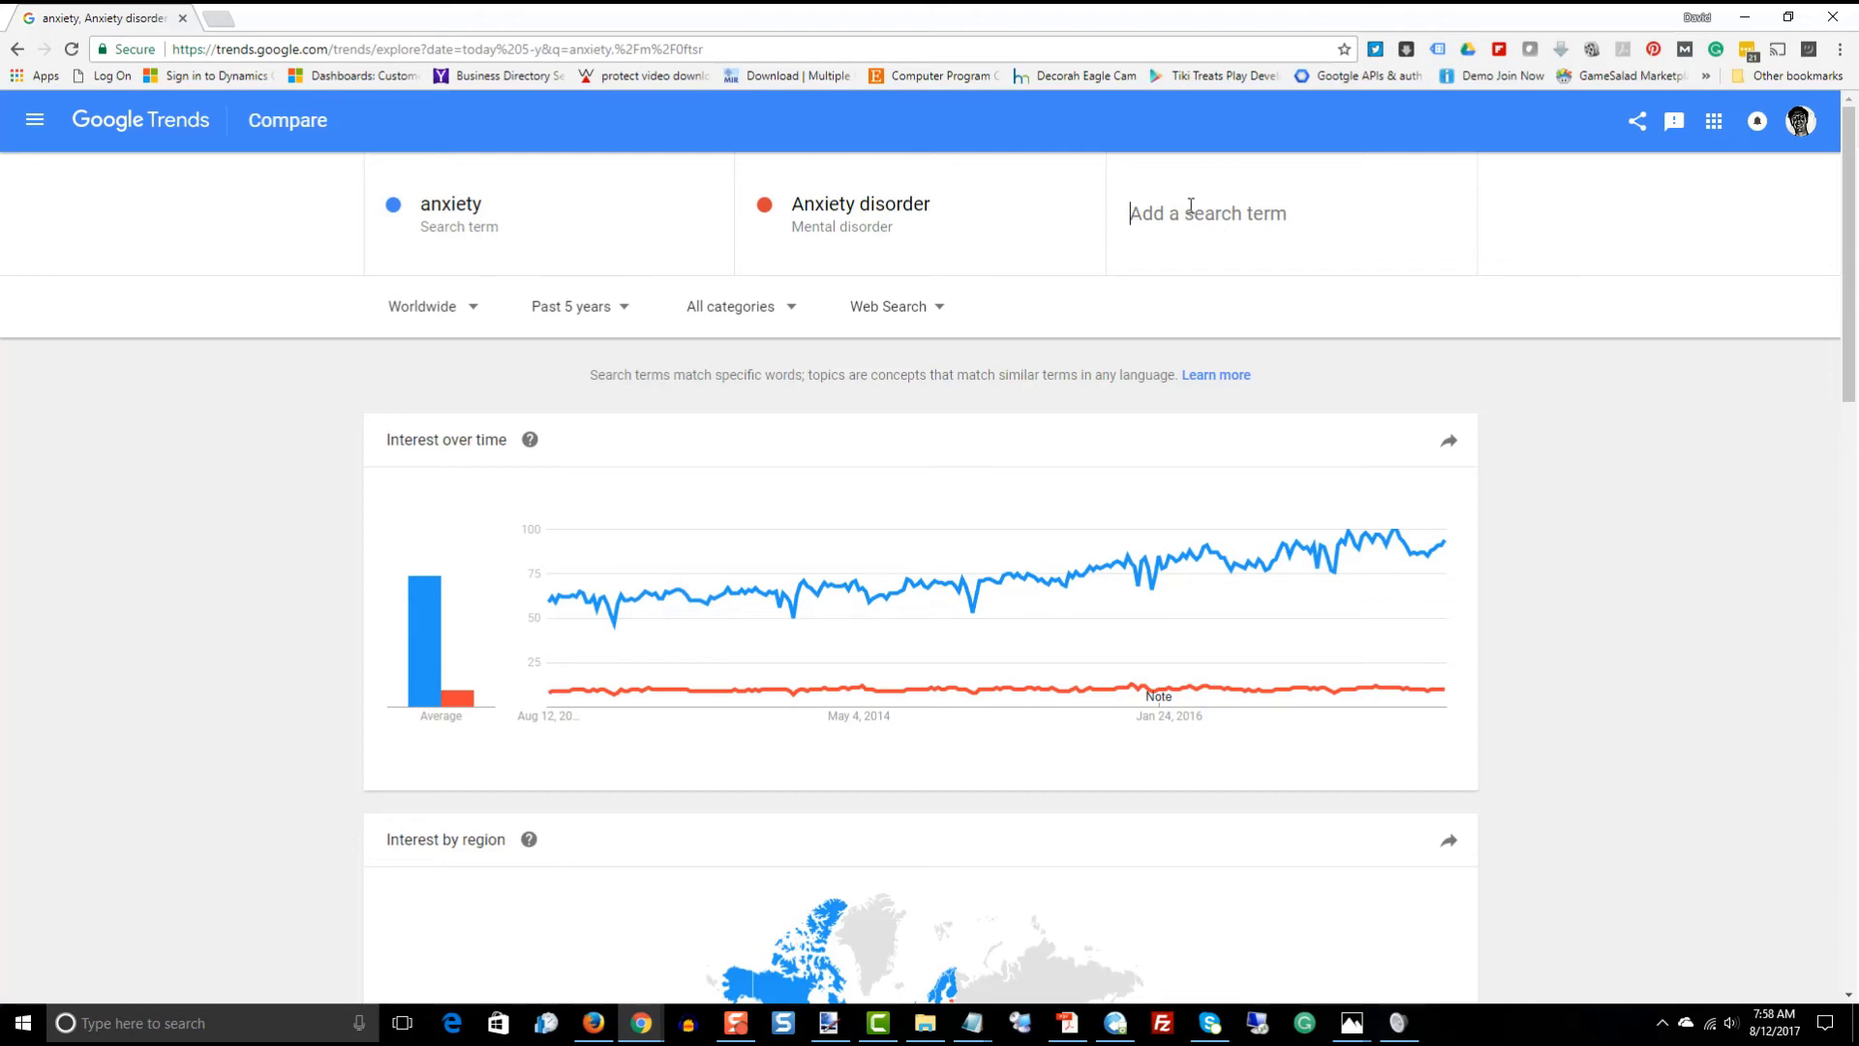
{"action": "type", "text": "a"}
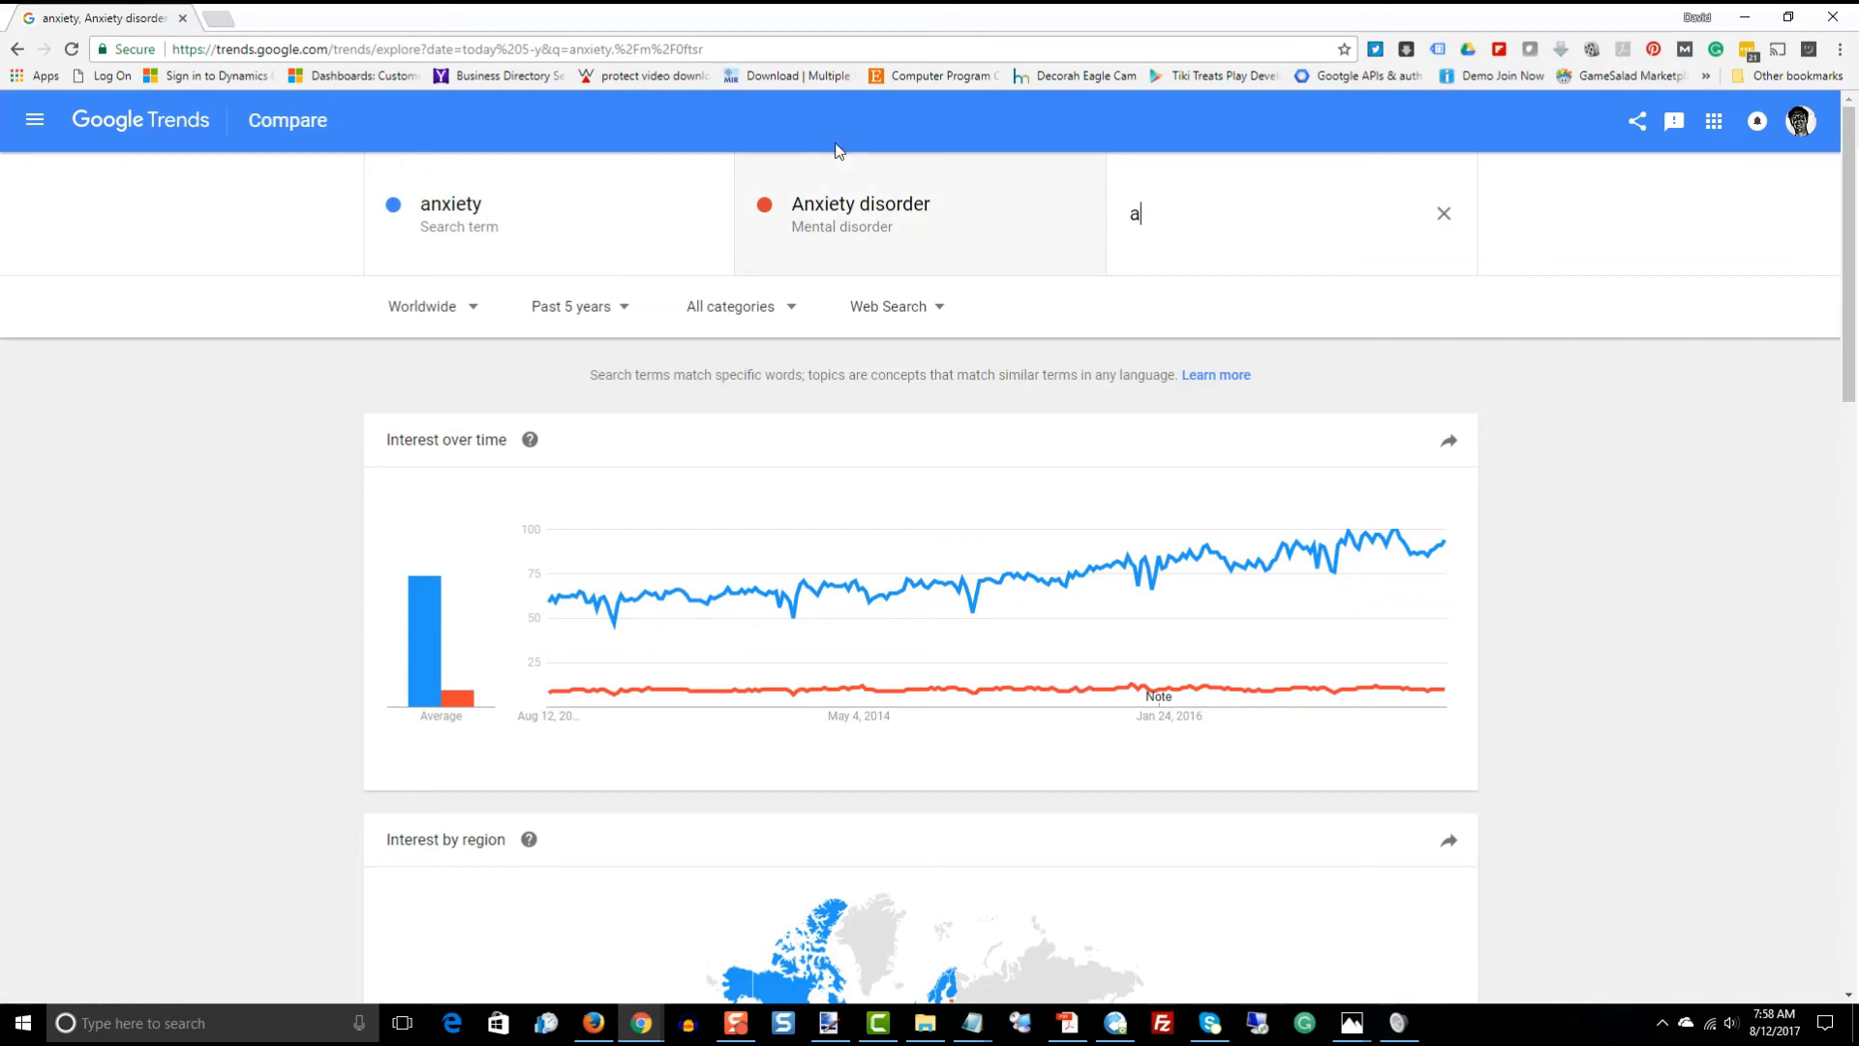
{"action": "scroll", "coordinate": [1439, 333], "scroll_direction": "down", "scroll_amount": 6}
{"action": "scroll", "coordinate": [1454, 472], "scroll_direction": "down", "scroll_amount": 5}
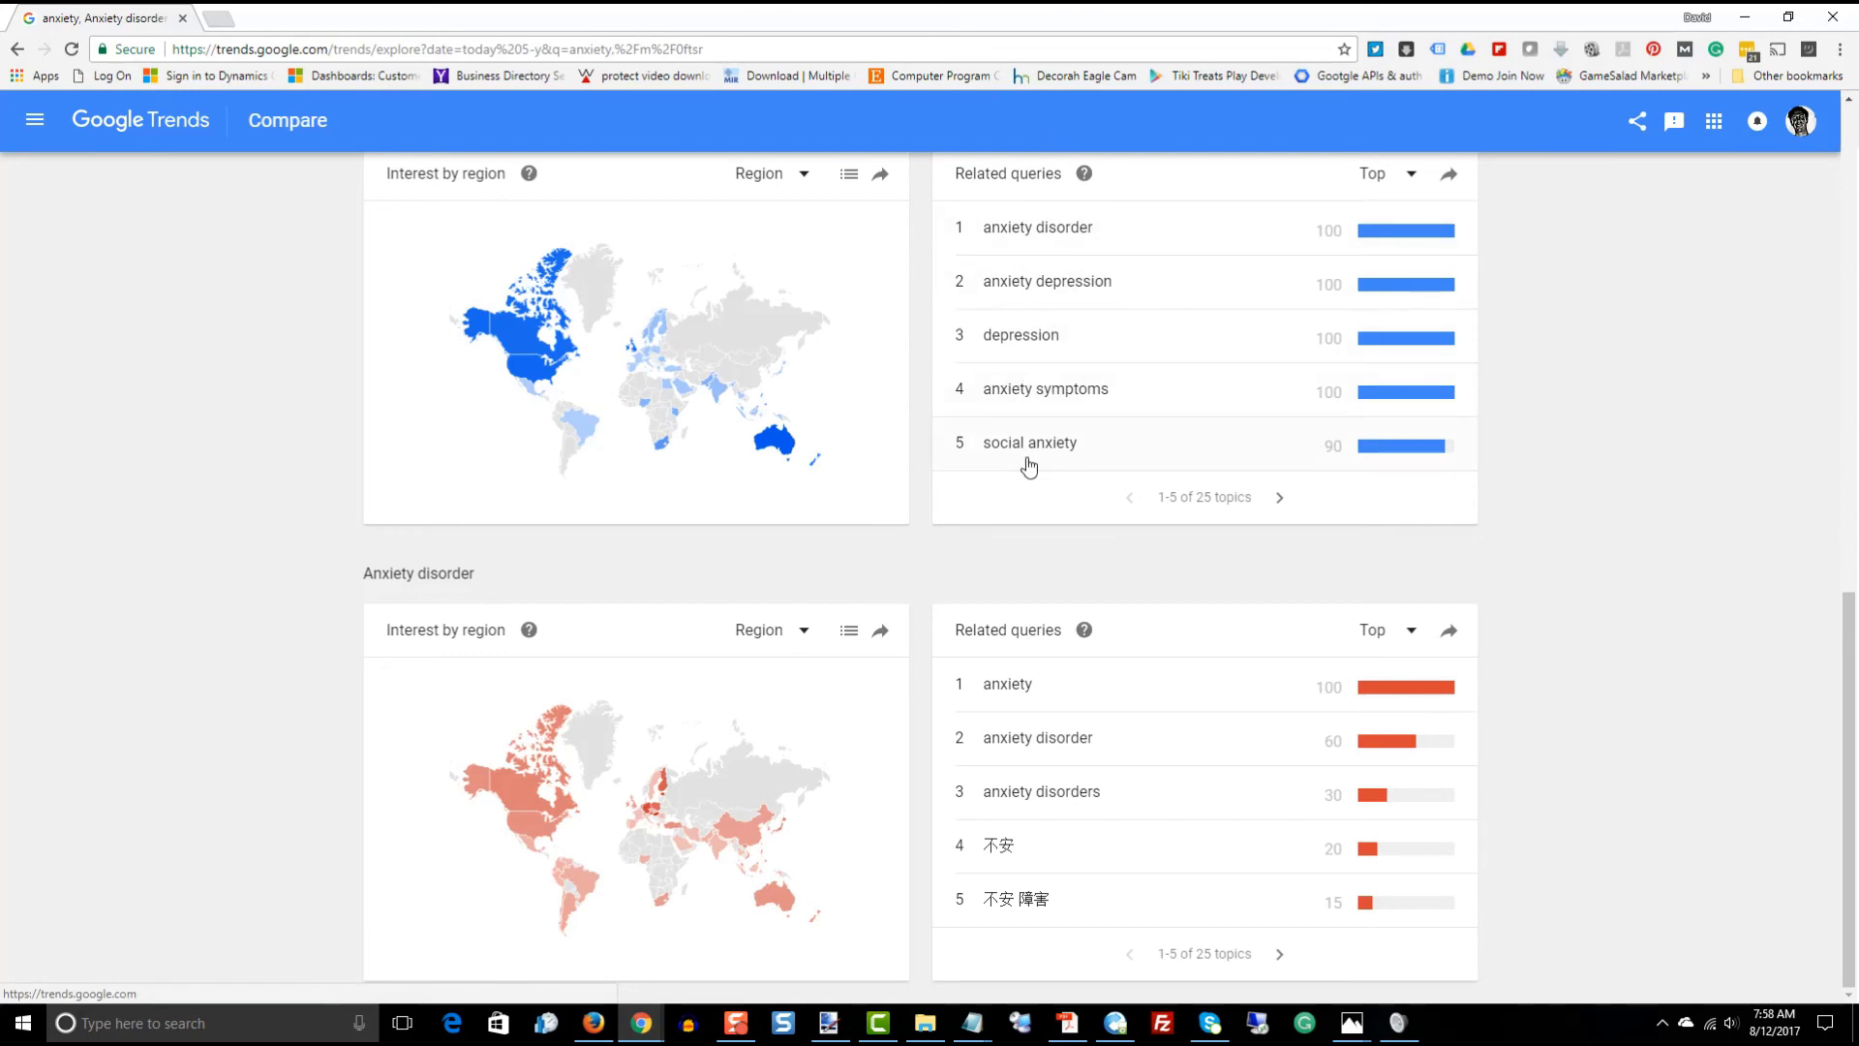
{"action": "scroll", "coordinate": [1644, 406], "scroll_direction": "up", "scroll_amount": 15}
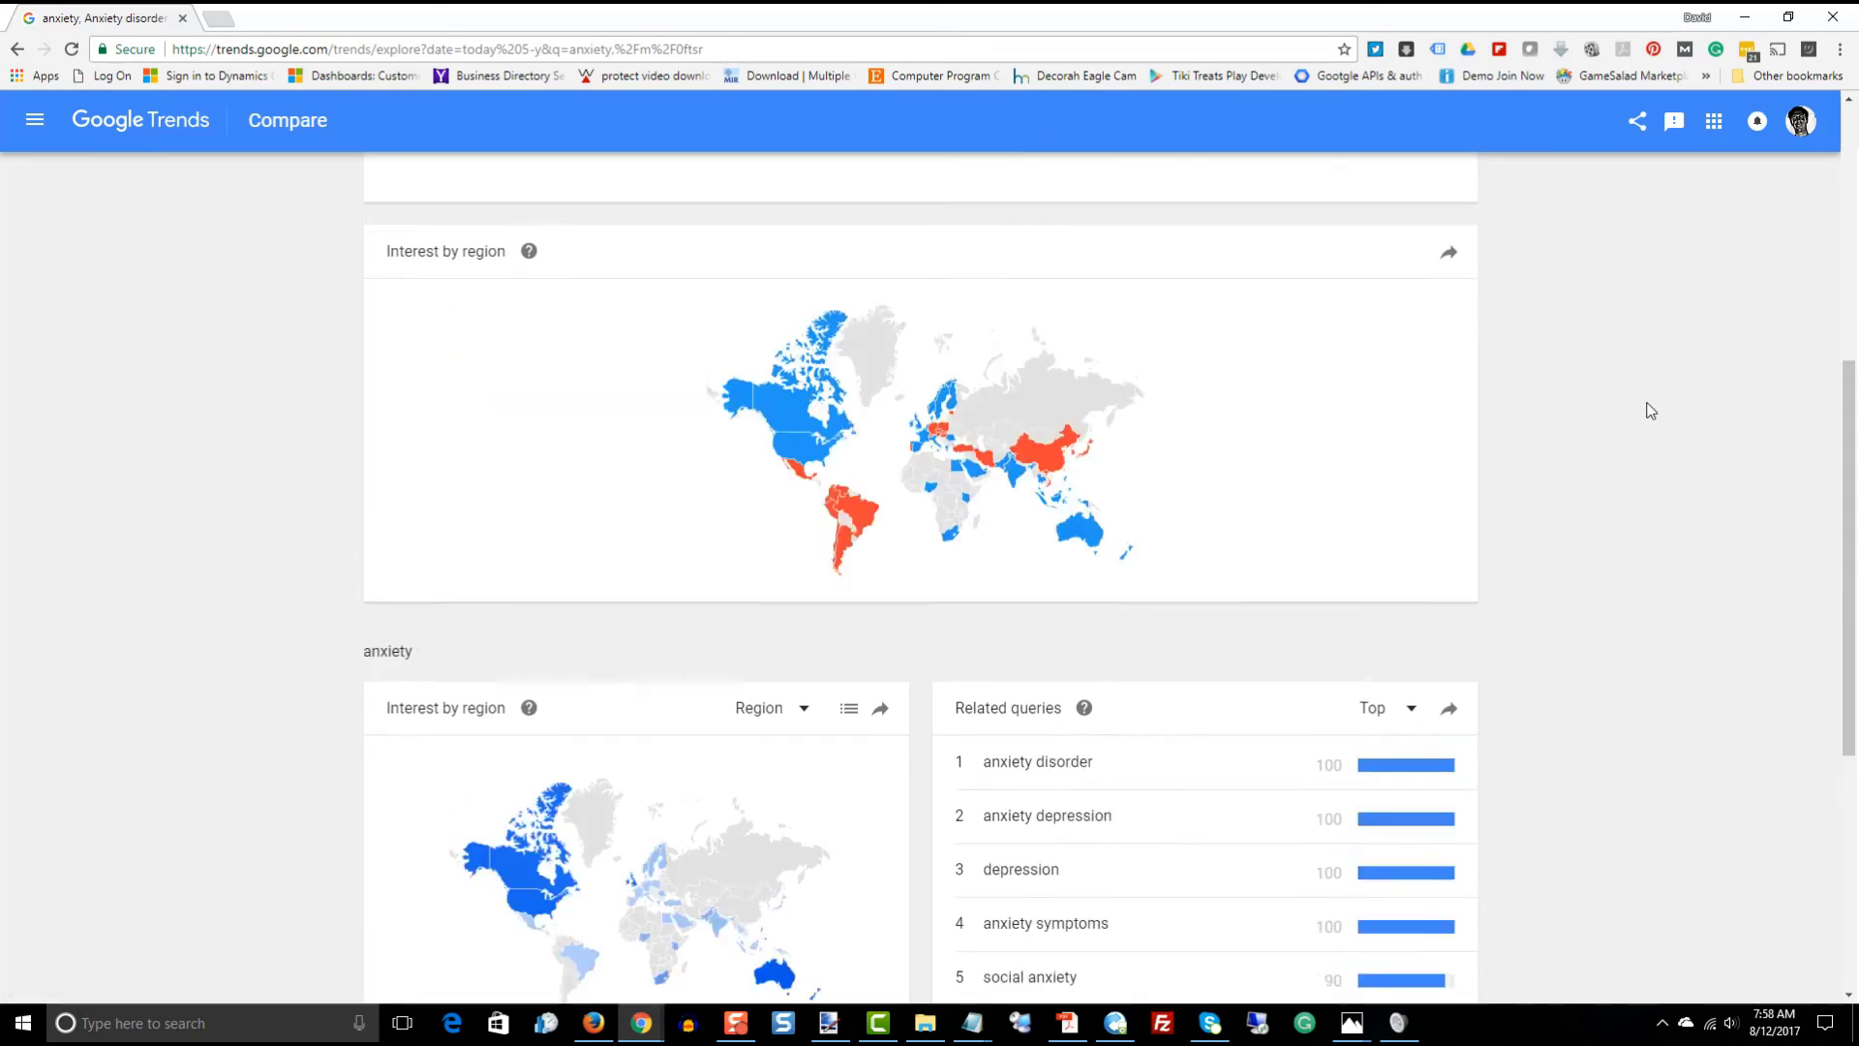
Replace the stray 'a' with 'social anxiety' as the third comparison term.
{"action": "left_click", "coordinate": [1424, 261]}
{"action": "type", "text": "a"}
{"action": "left_click_drag", "start_coordinate": [1148, 213], "coordinate": [1121, 211]}
{"action": "type", "text": "social an"}
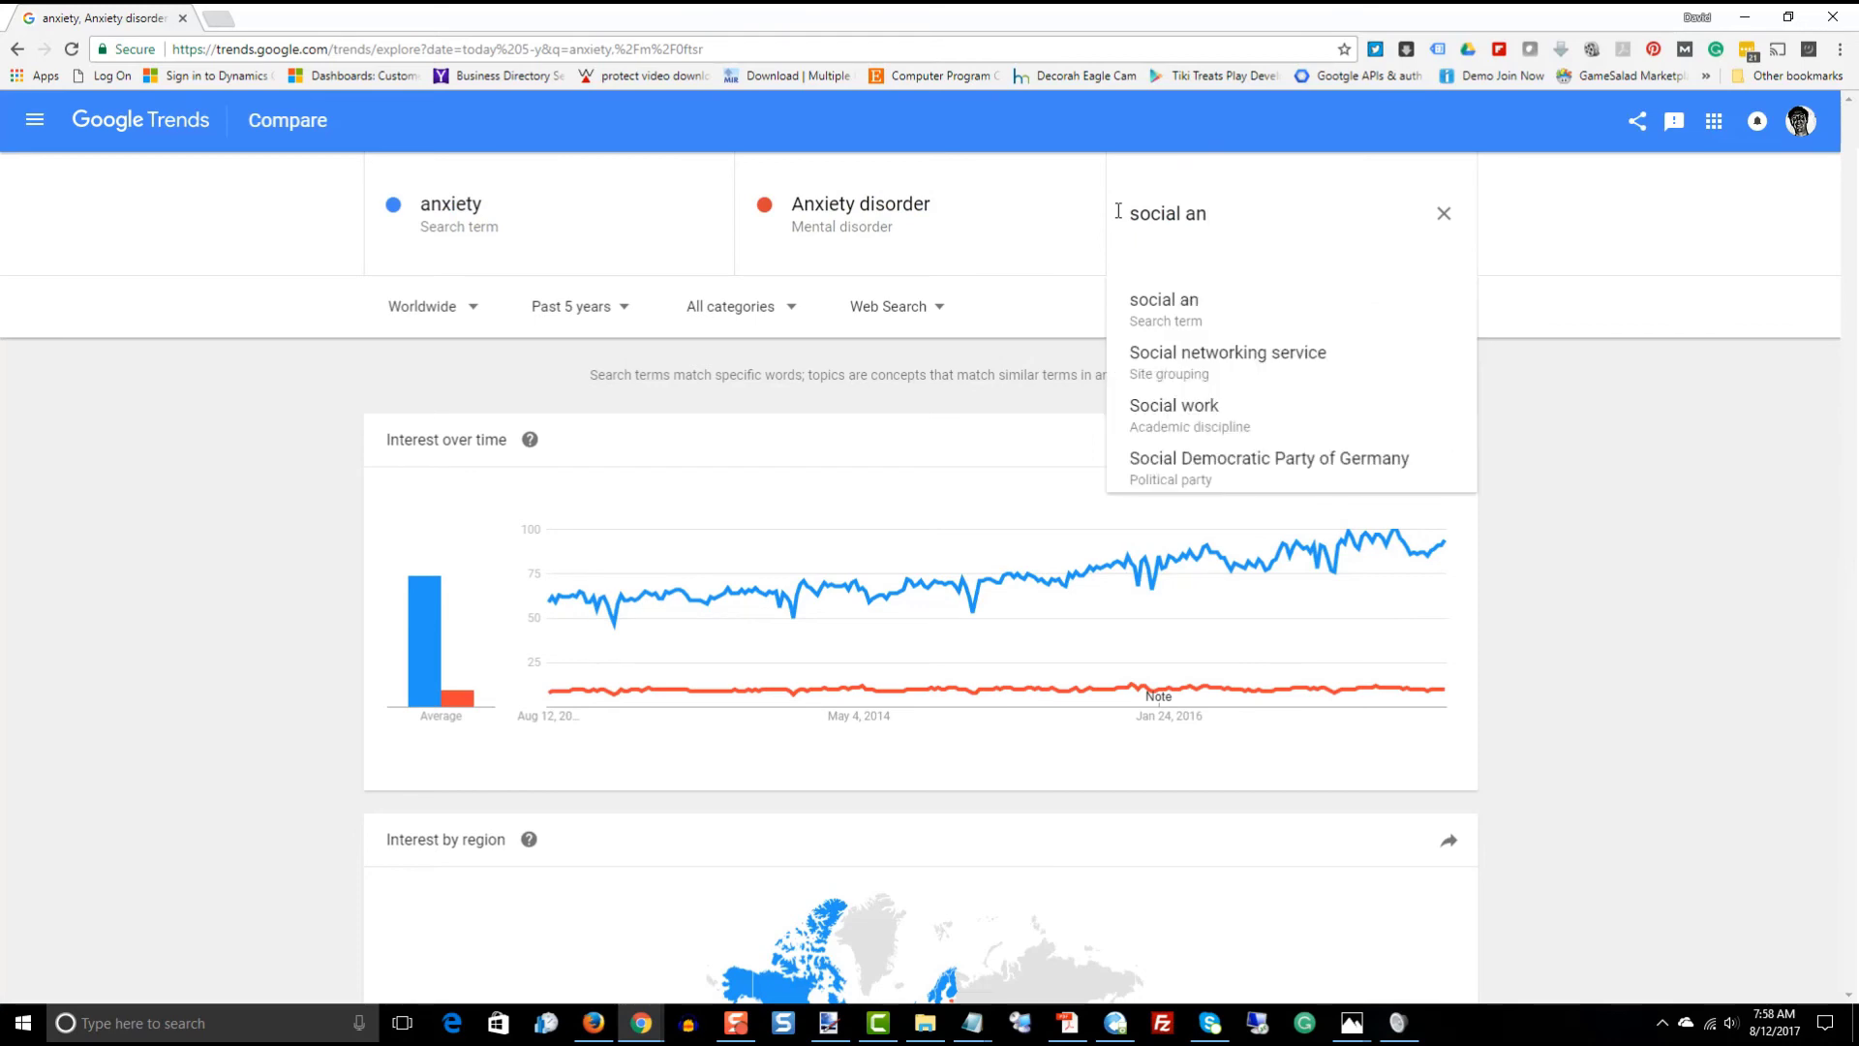
{"action": "type", "text": "xiety"}
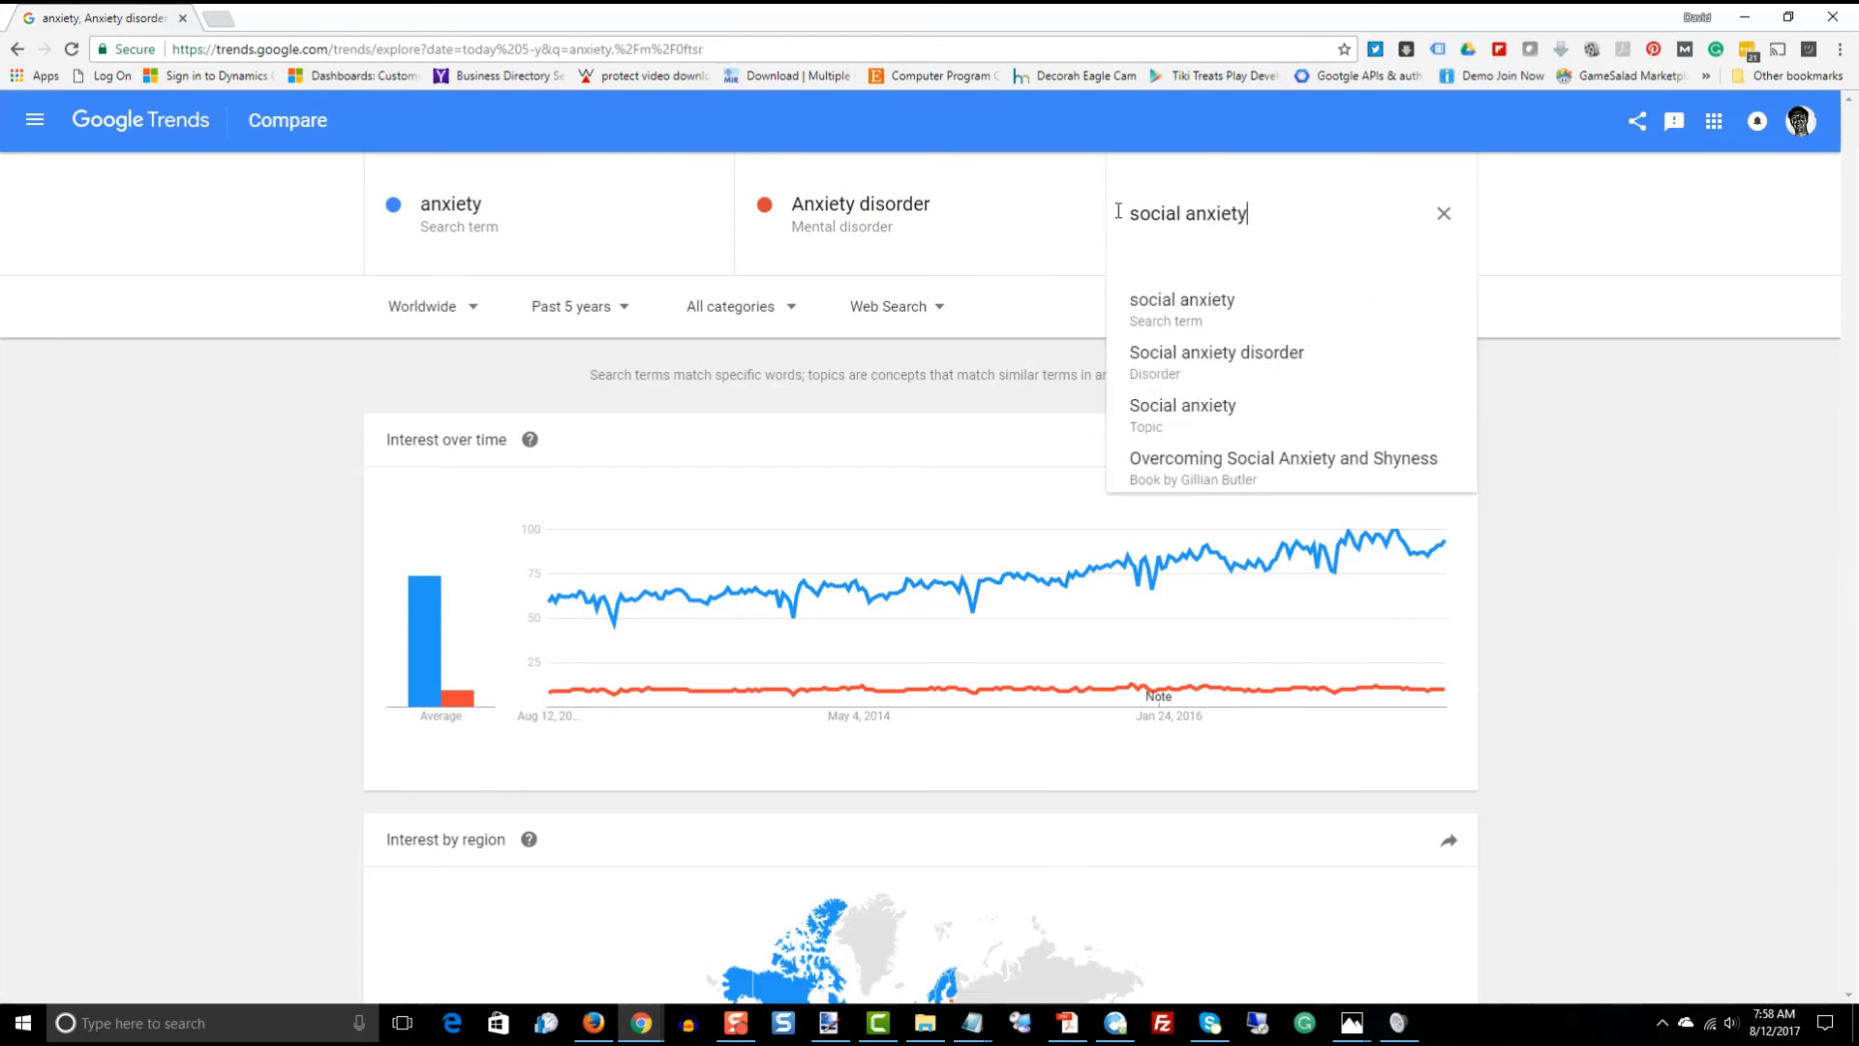
{"action": "key", "text": "Return"}
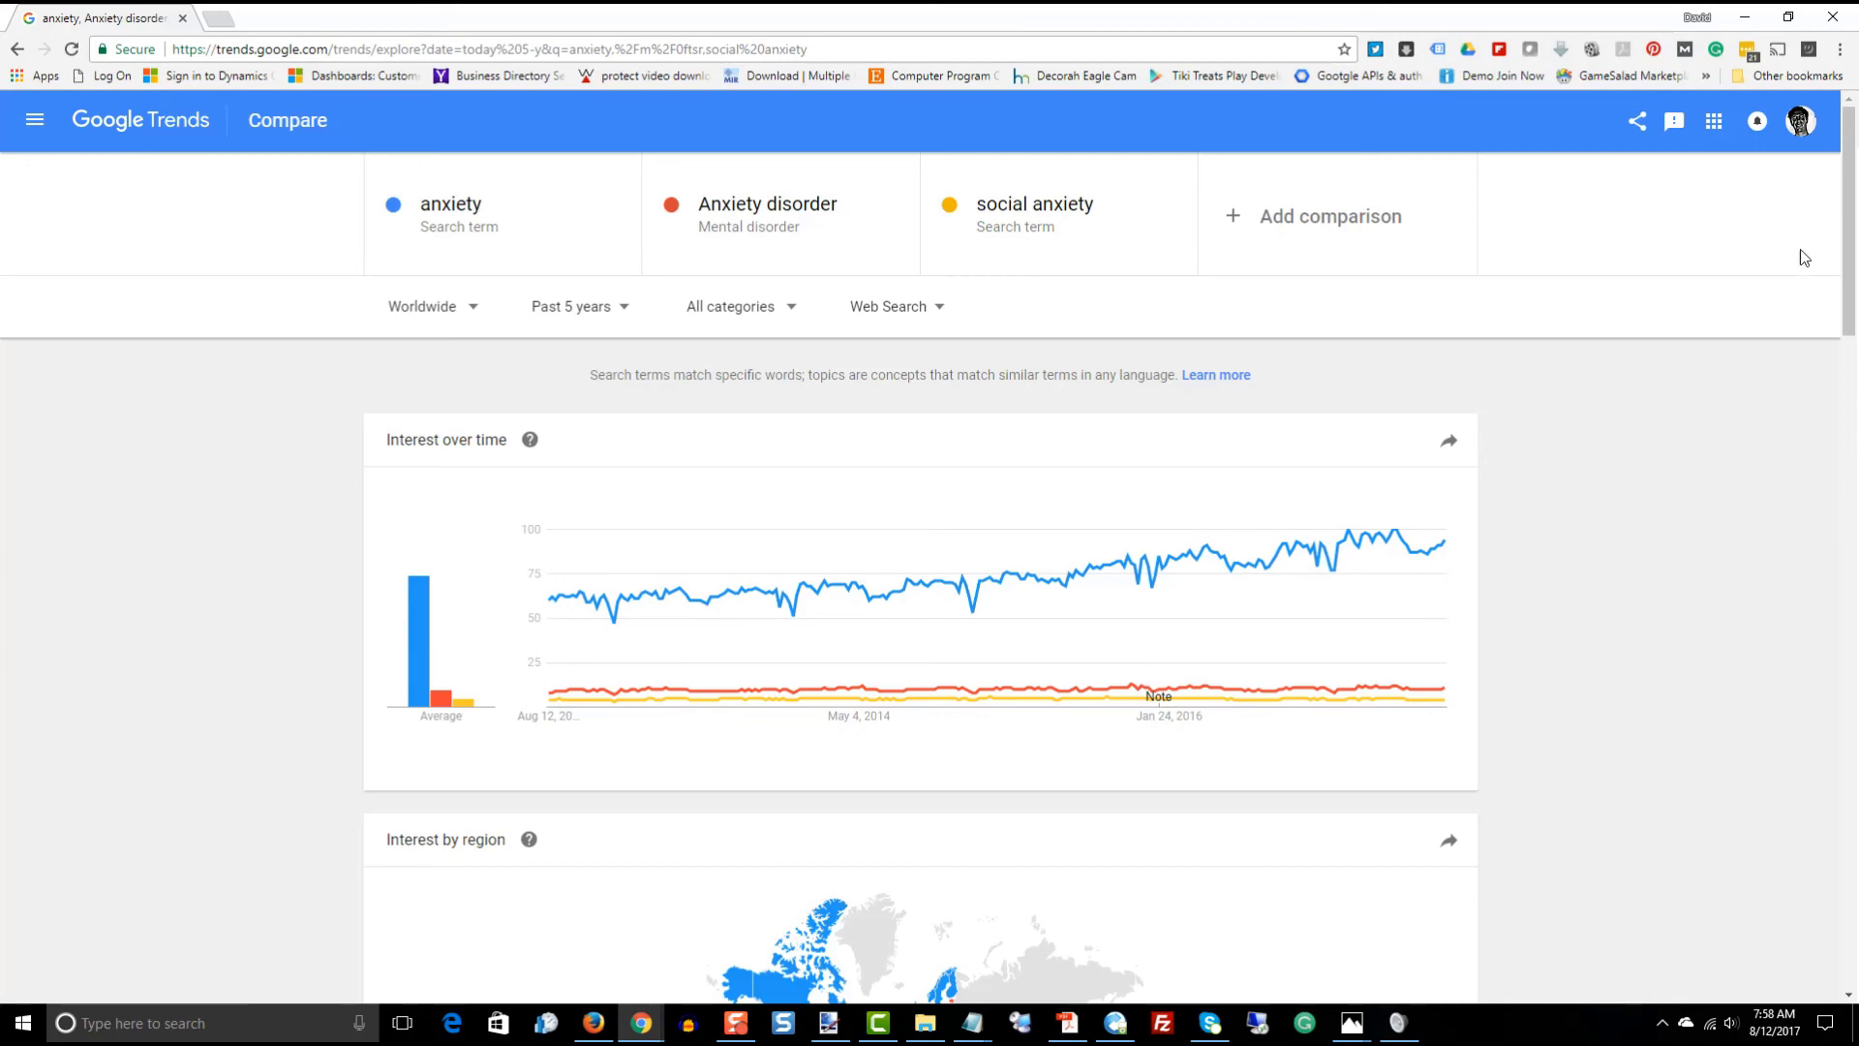
{"action": "left_click_drag", "start_coordinate": [1849, 141], "coordinate": [1772, 29]}
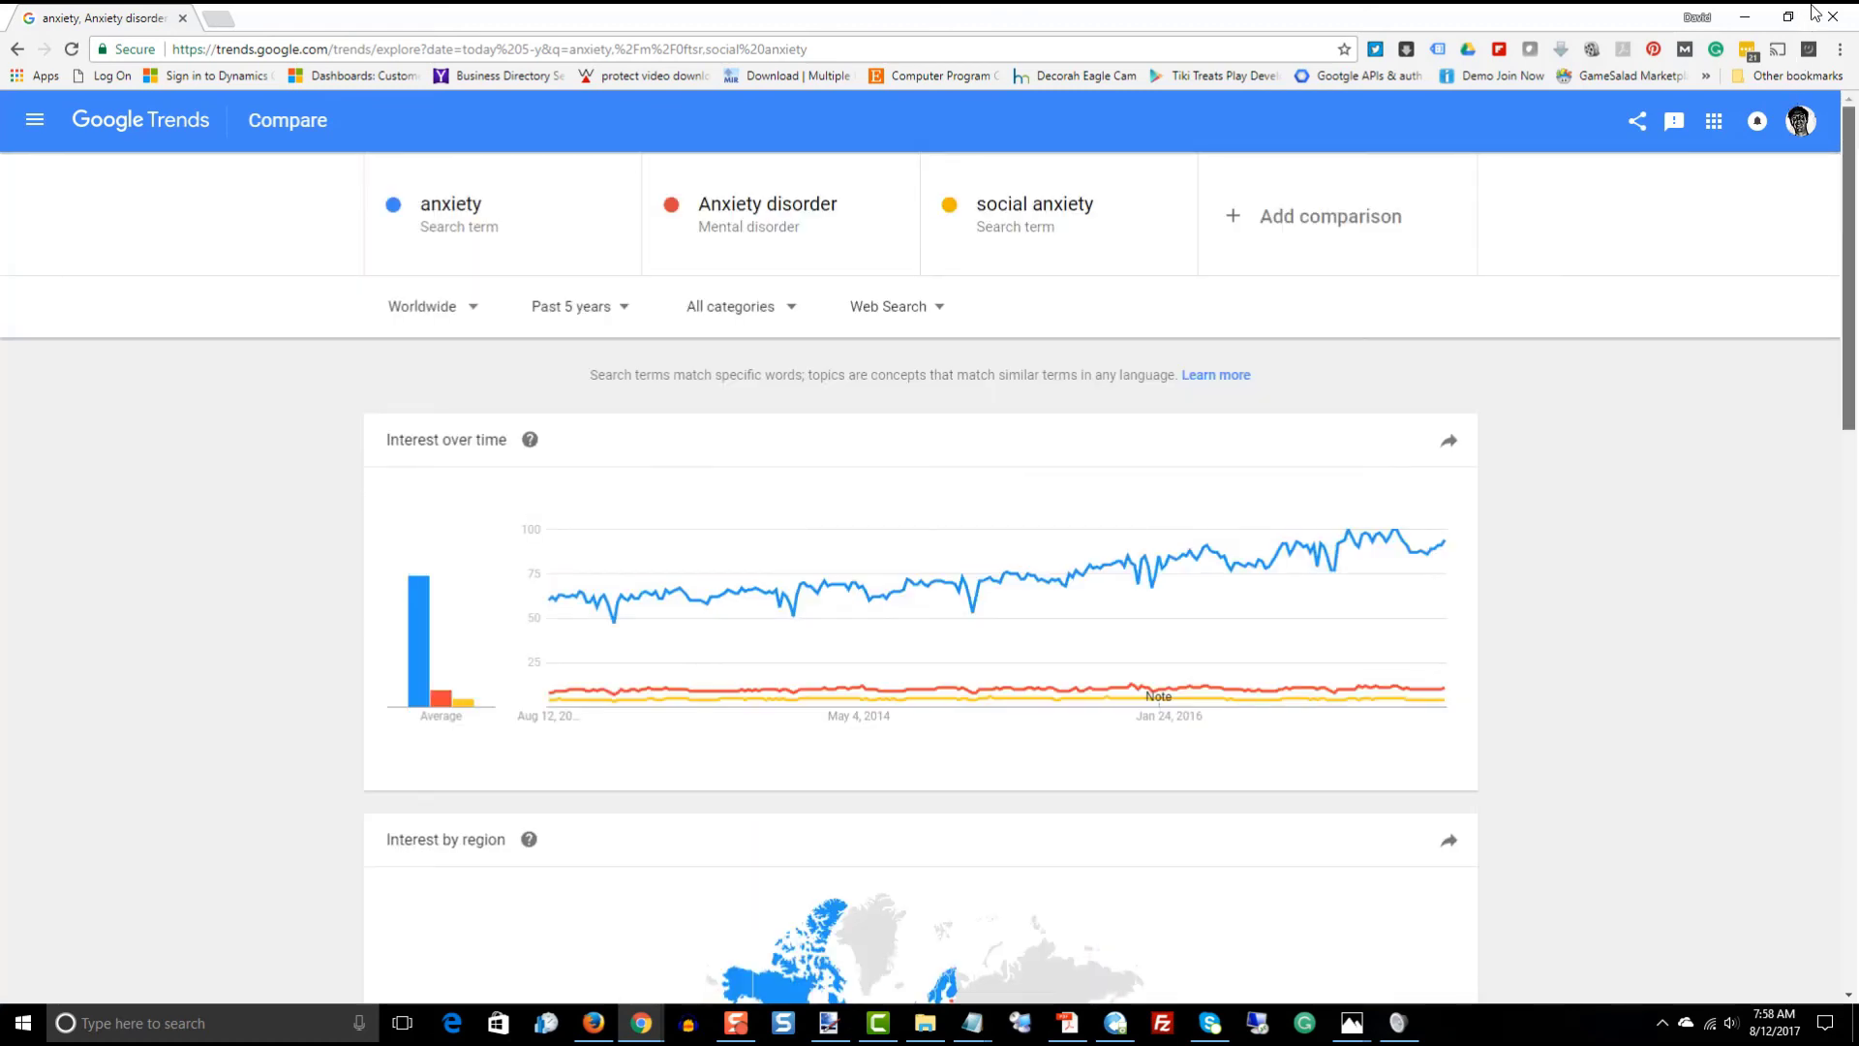
Add 'anxiety symptoms' as the fourth comparison term on the chart.
{"action": "left_click", "coordinate": [1259, 250]}
{"action": "type", "text": "anxiety "}
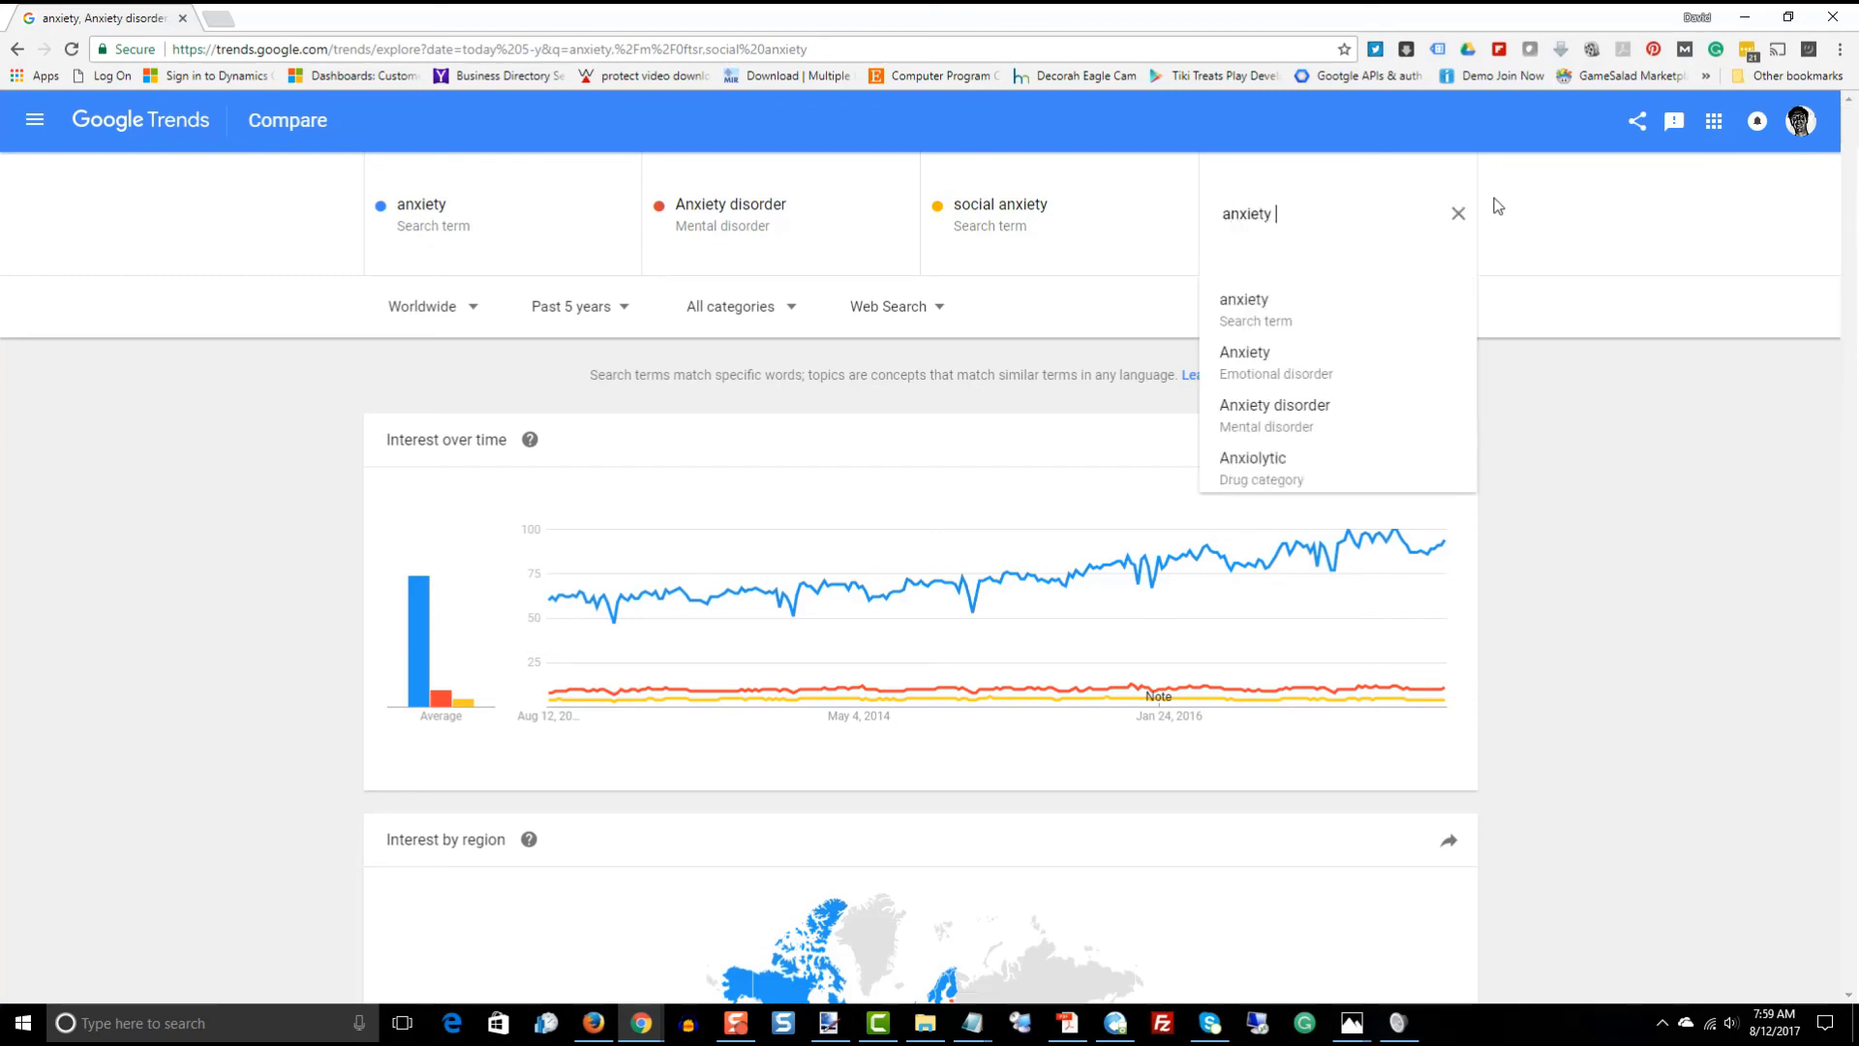
{"action": "type", "text": "sympto"}
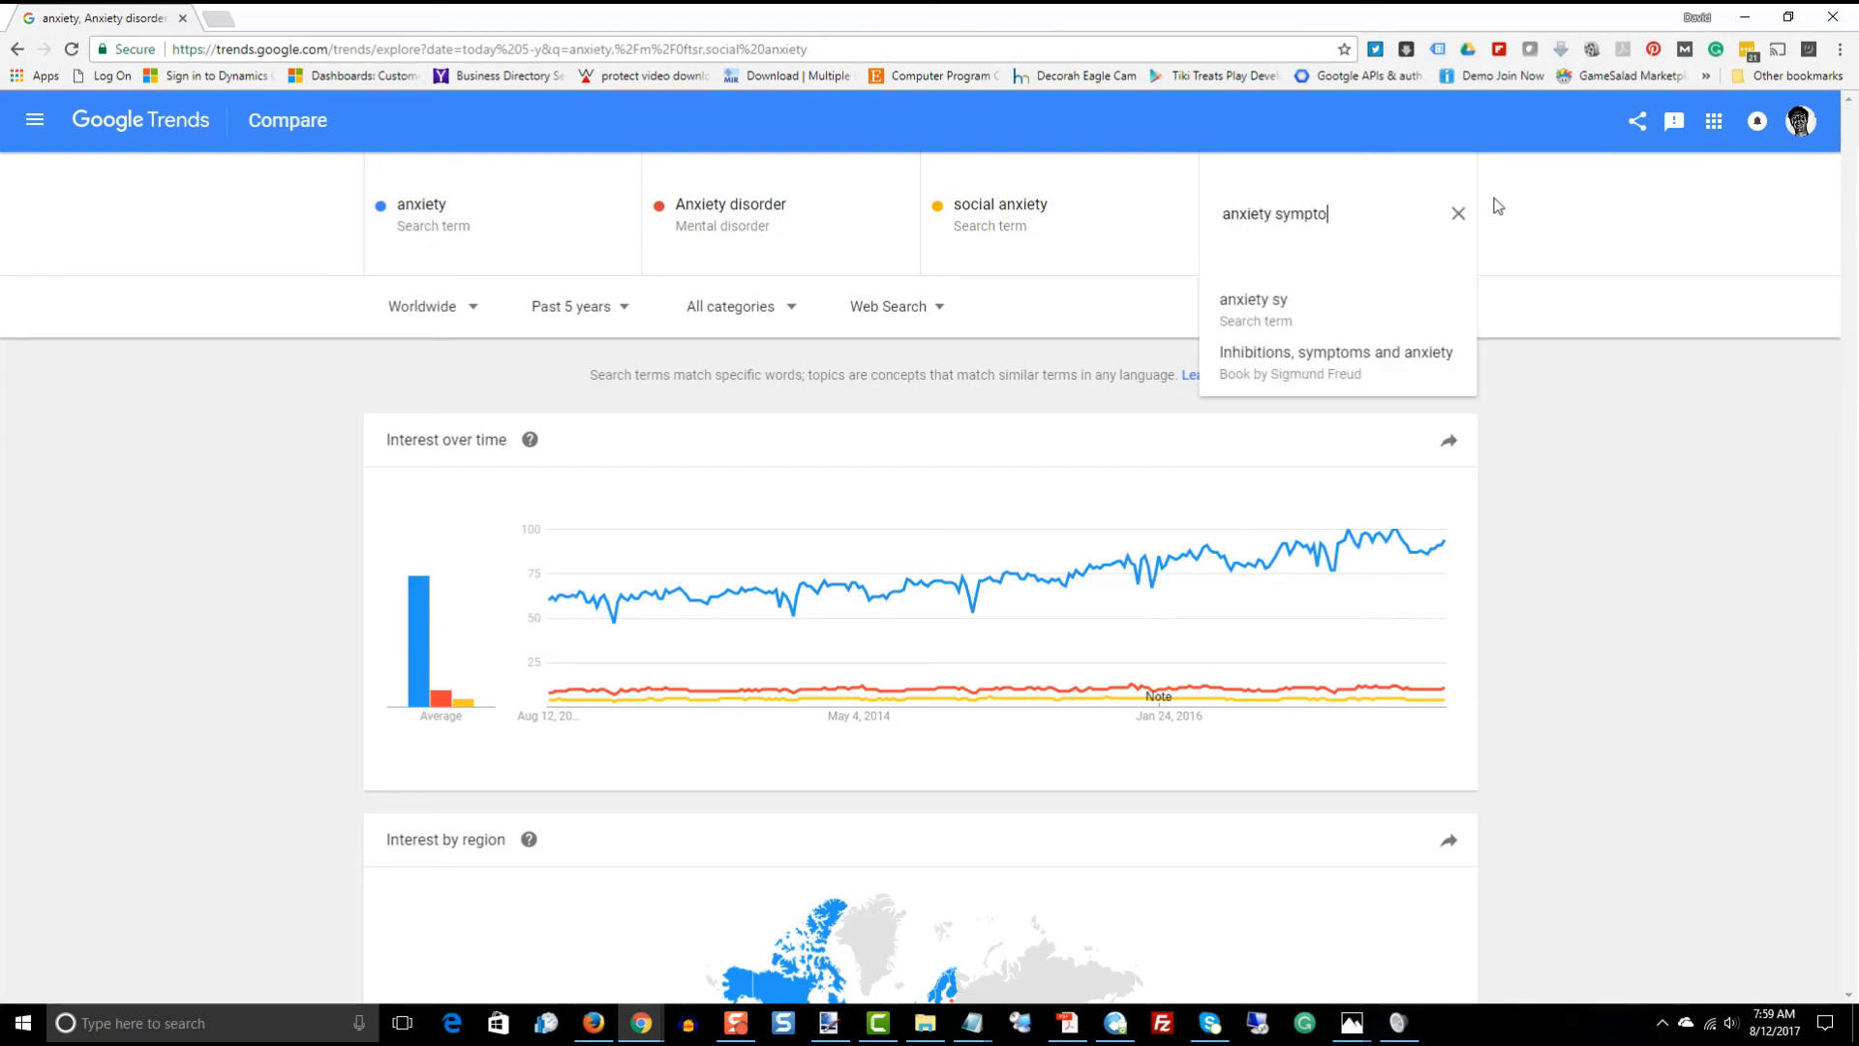
{"action": "type", "text": "ms"}
{"action": "key", "text": "Return"}
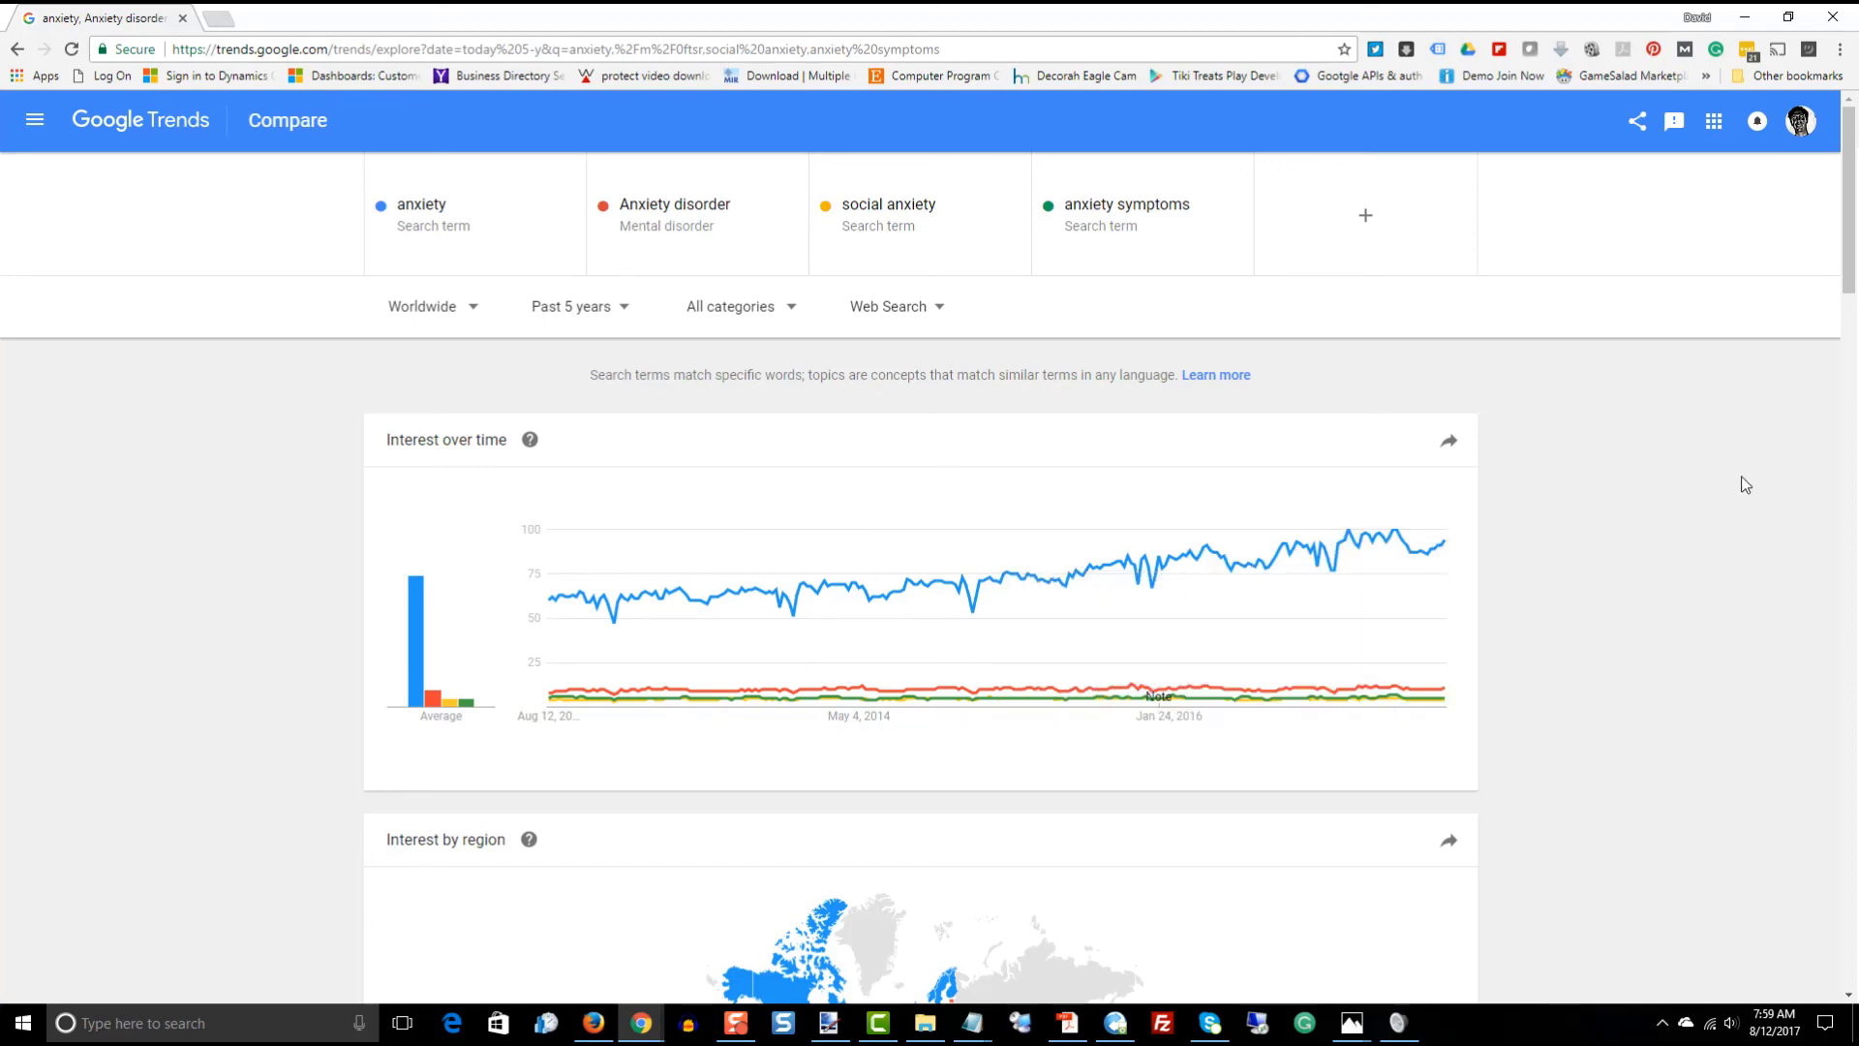
{"action": "scroll", "coordinate": [1667, 438], "scroll_direction": "down", "scroll_amount": 2}
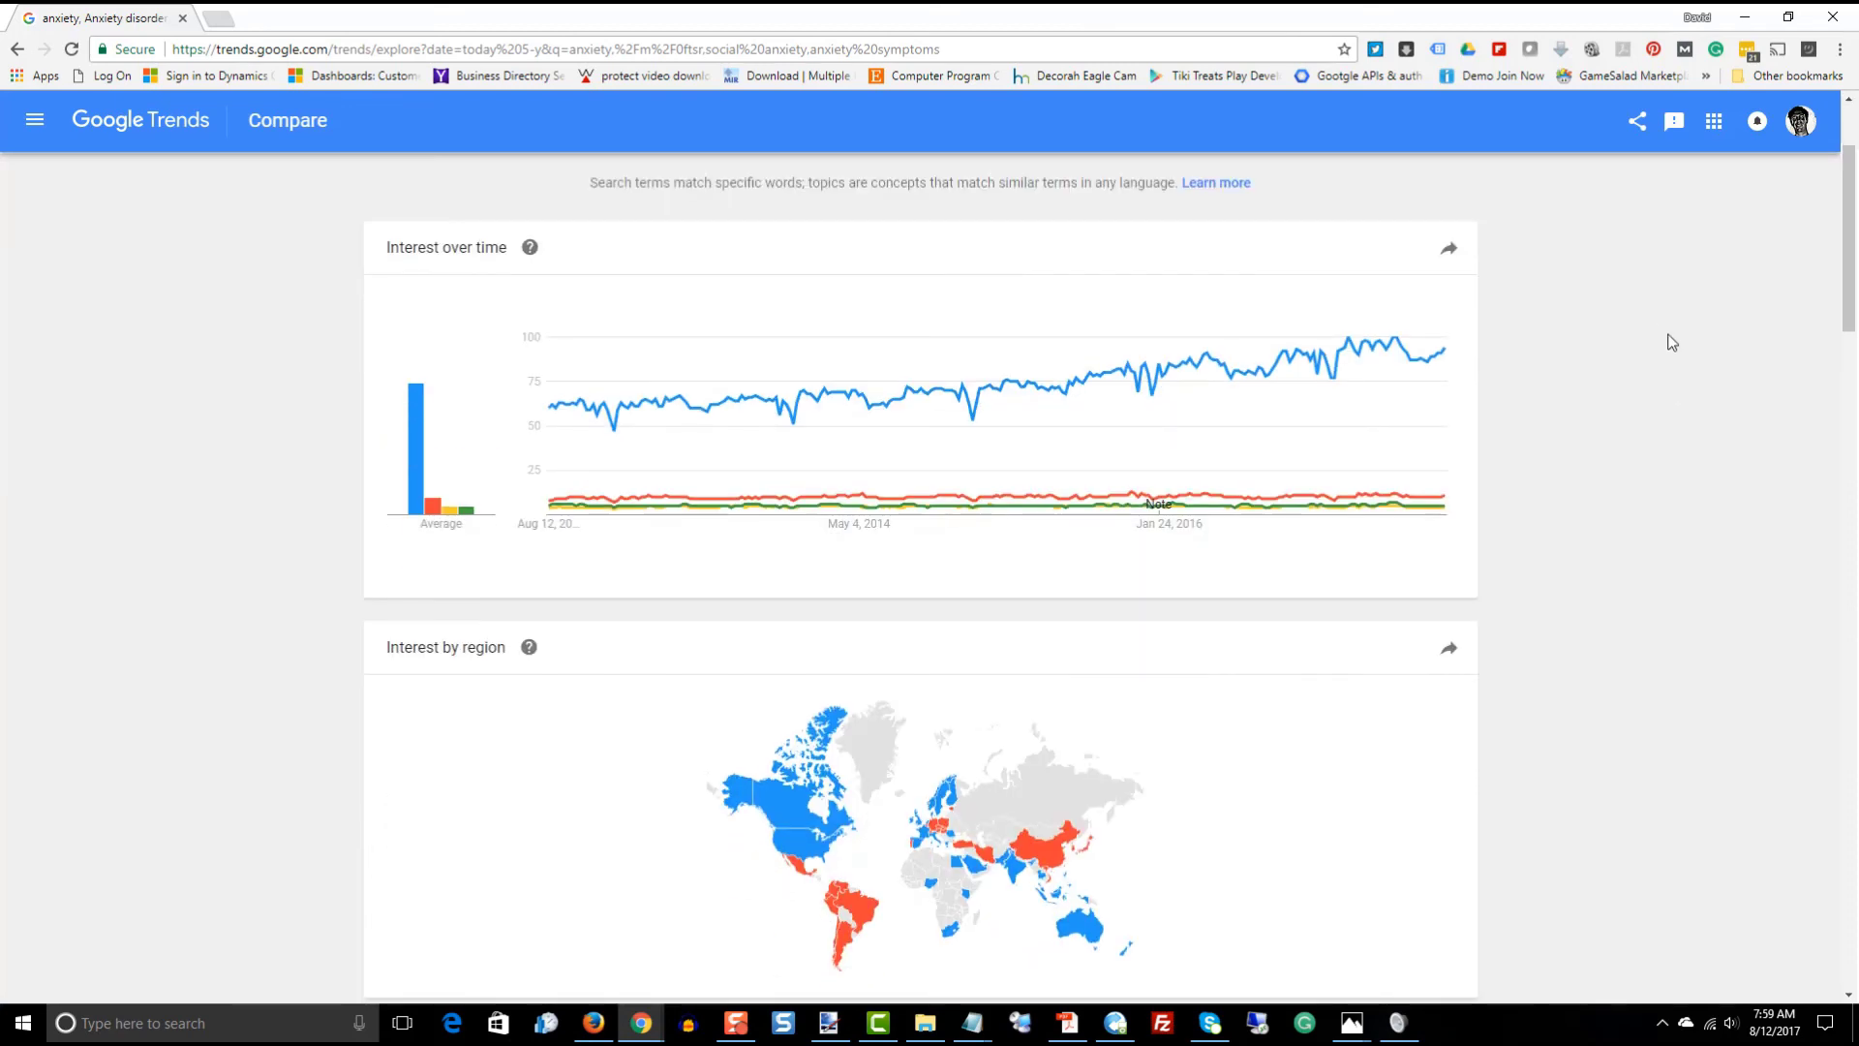
{"action": "scroll", "coordinate": [1683, 356], "scroll_direction": "down", "scroll_amount": 4}
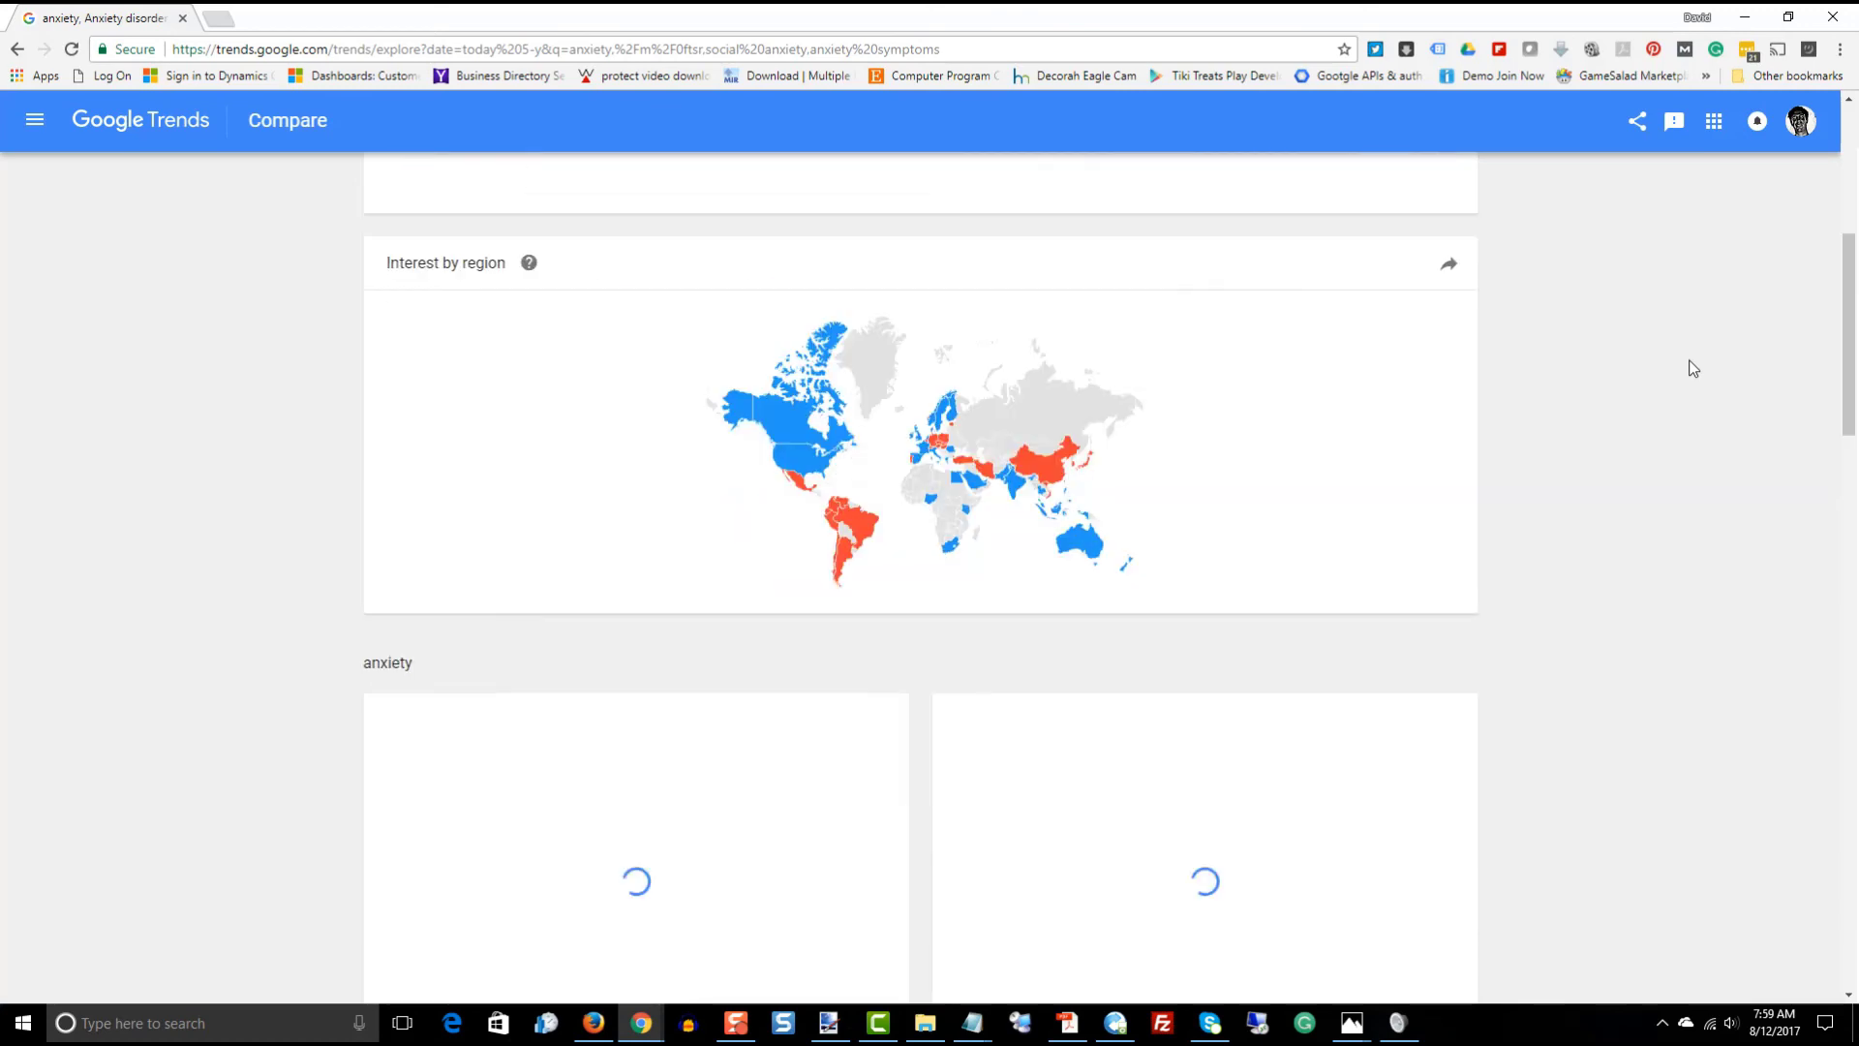
{"action": "scroll", "coordinate": [1693, 378], "scroll_direction": "down", "scroll_amount": 2}
{"action": "scroll", "coordinate": [1687, 397], "scroll_direction": "down", "scroll_amount": 3}
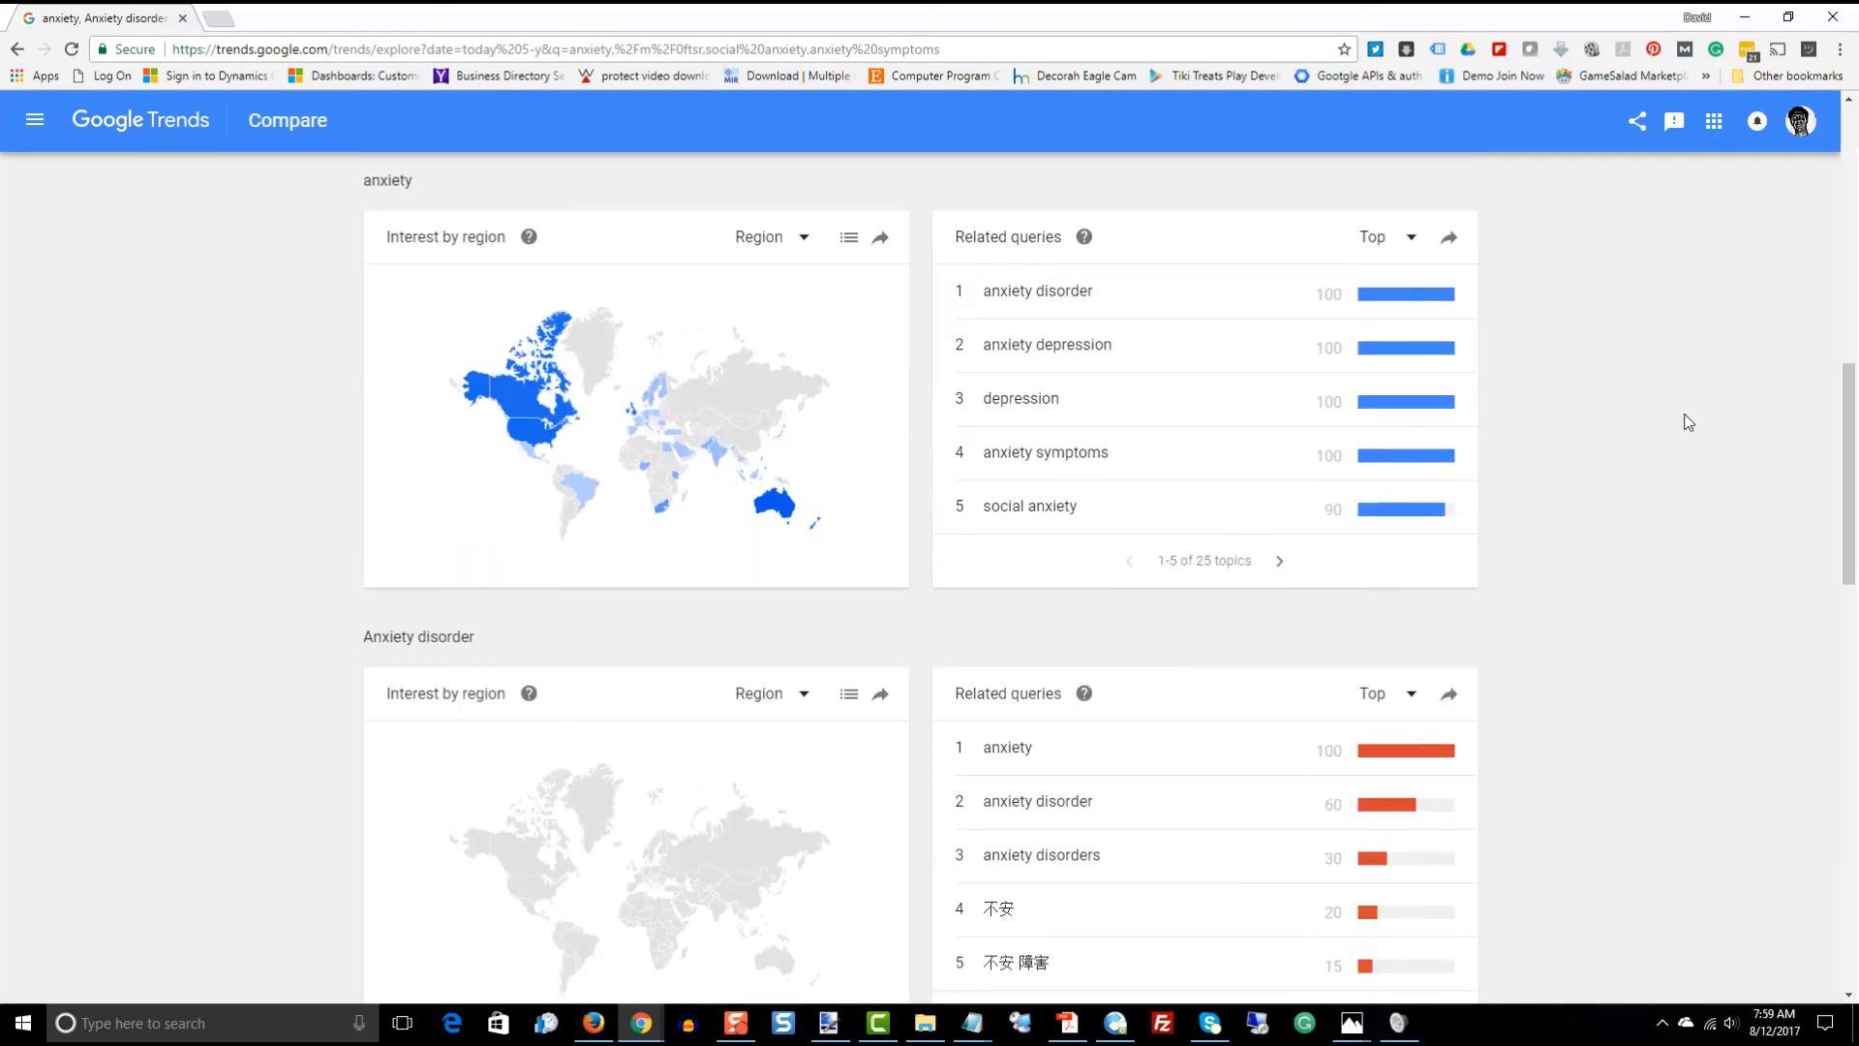
{"action": "scroll", "coordinate": [1688, 422], "scroll_direction": "down", "scroll_amount": 1}
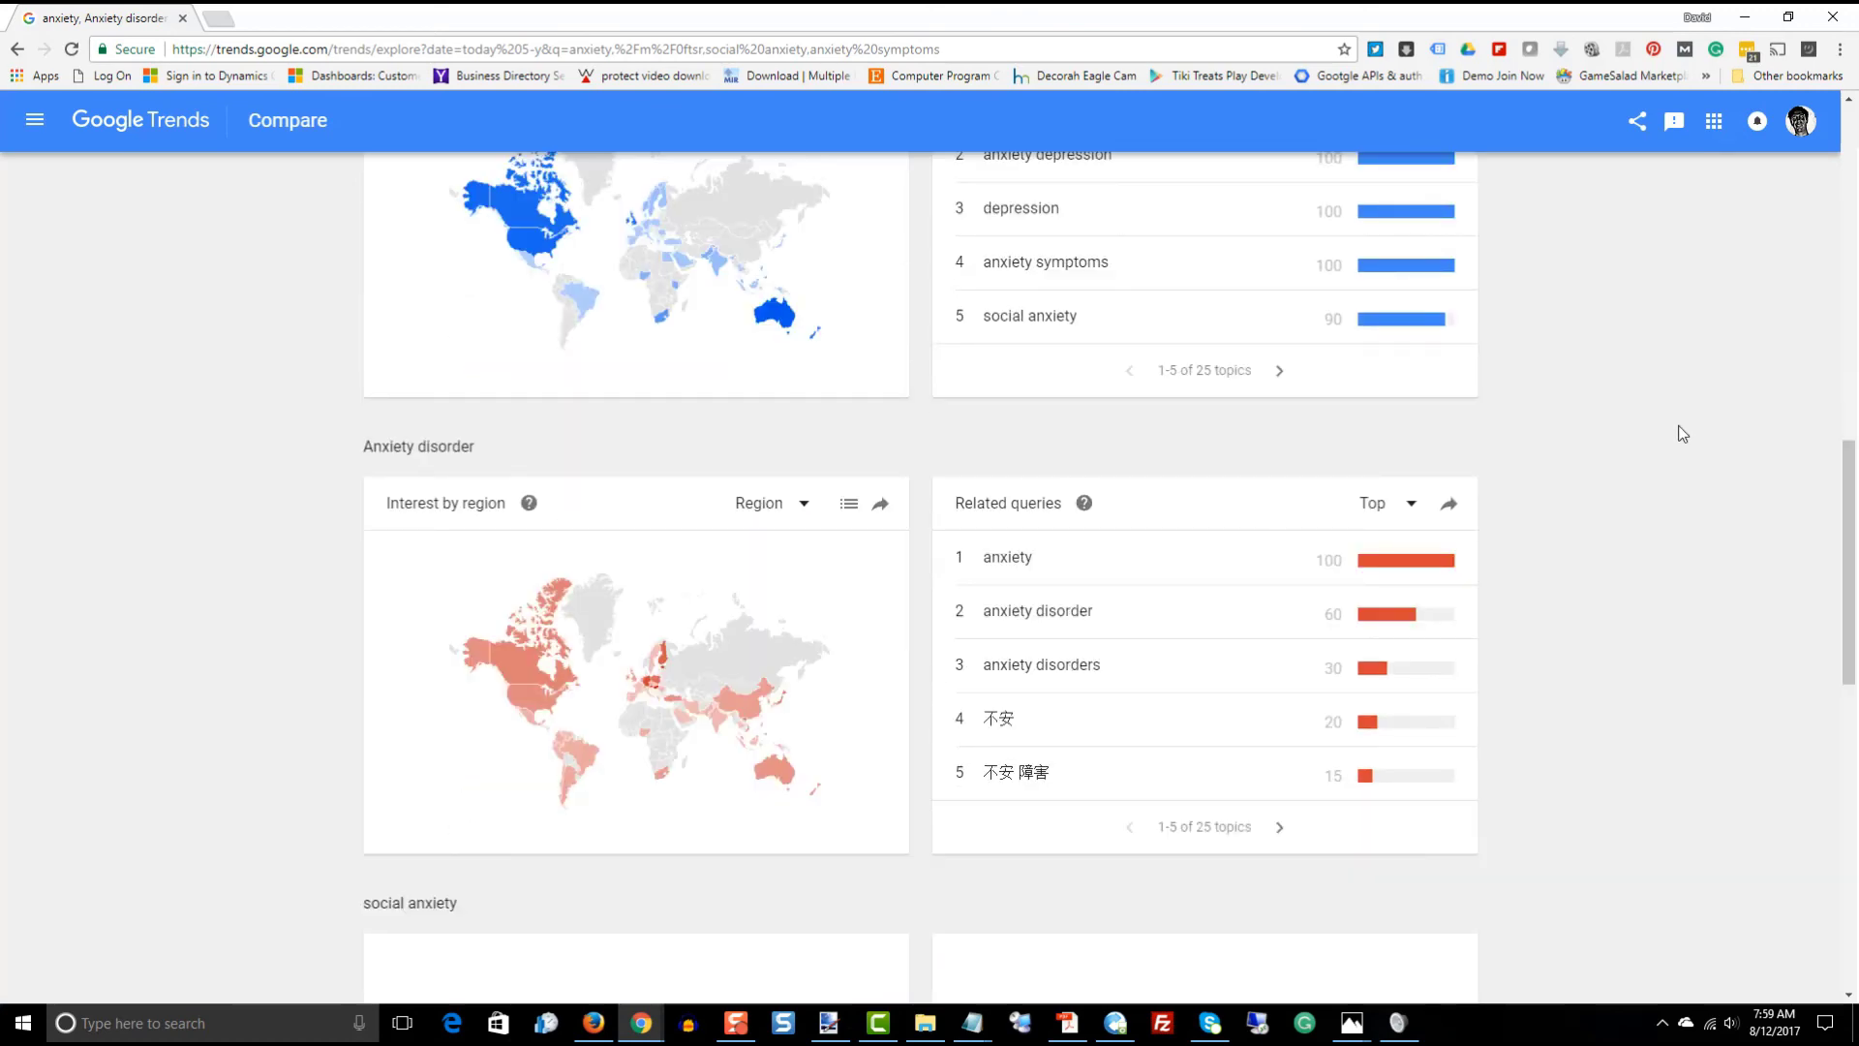
{"action": "scroll", "coordinate": [1685, 431], "scroll_direction": "up", "scroll_amount": 8}
{"action": "scroll", "coordinate": [1682, 436], "scroll_direction": "up", "scroll_amount": 4}
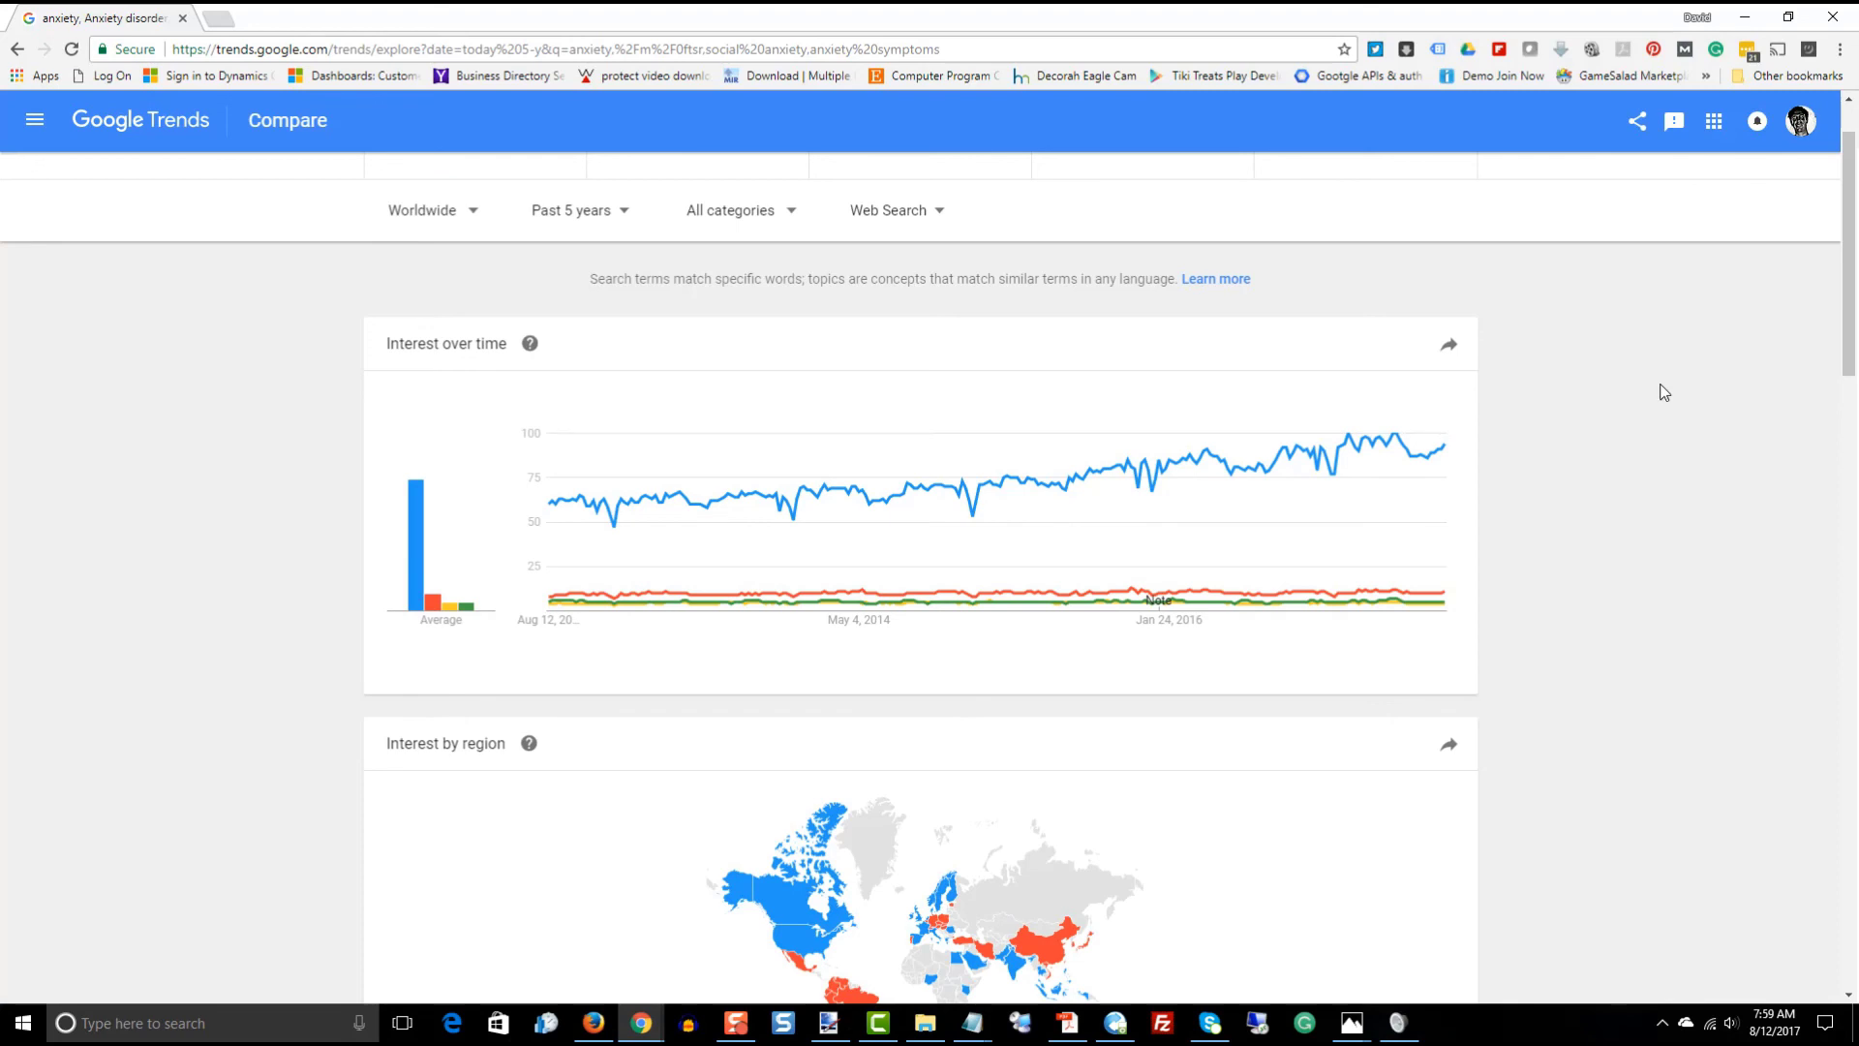
{"action": "scroll", "coordinate": [1664, 391], "scroll_direction": "down", "scroll_amount": 1}
{"action": "scroll", "coordinate": [1664, 391], "scroll_direction": "up", "scroll_amount": 3}
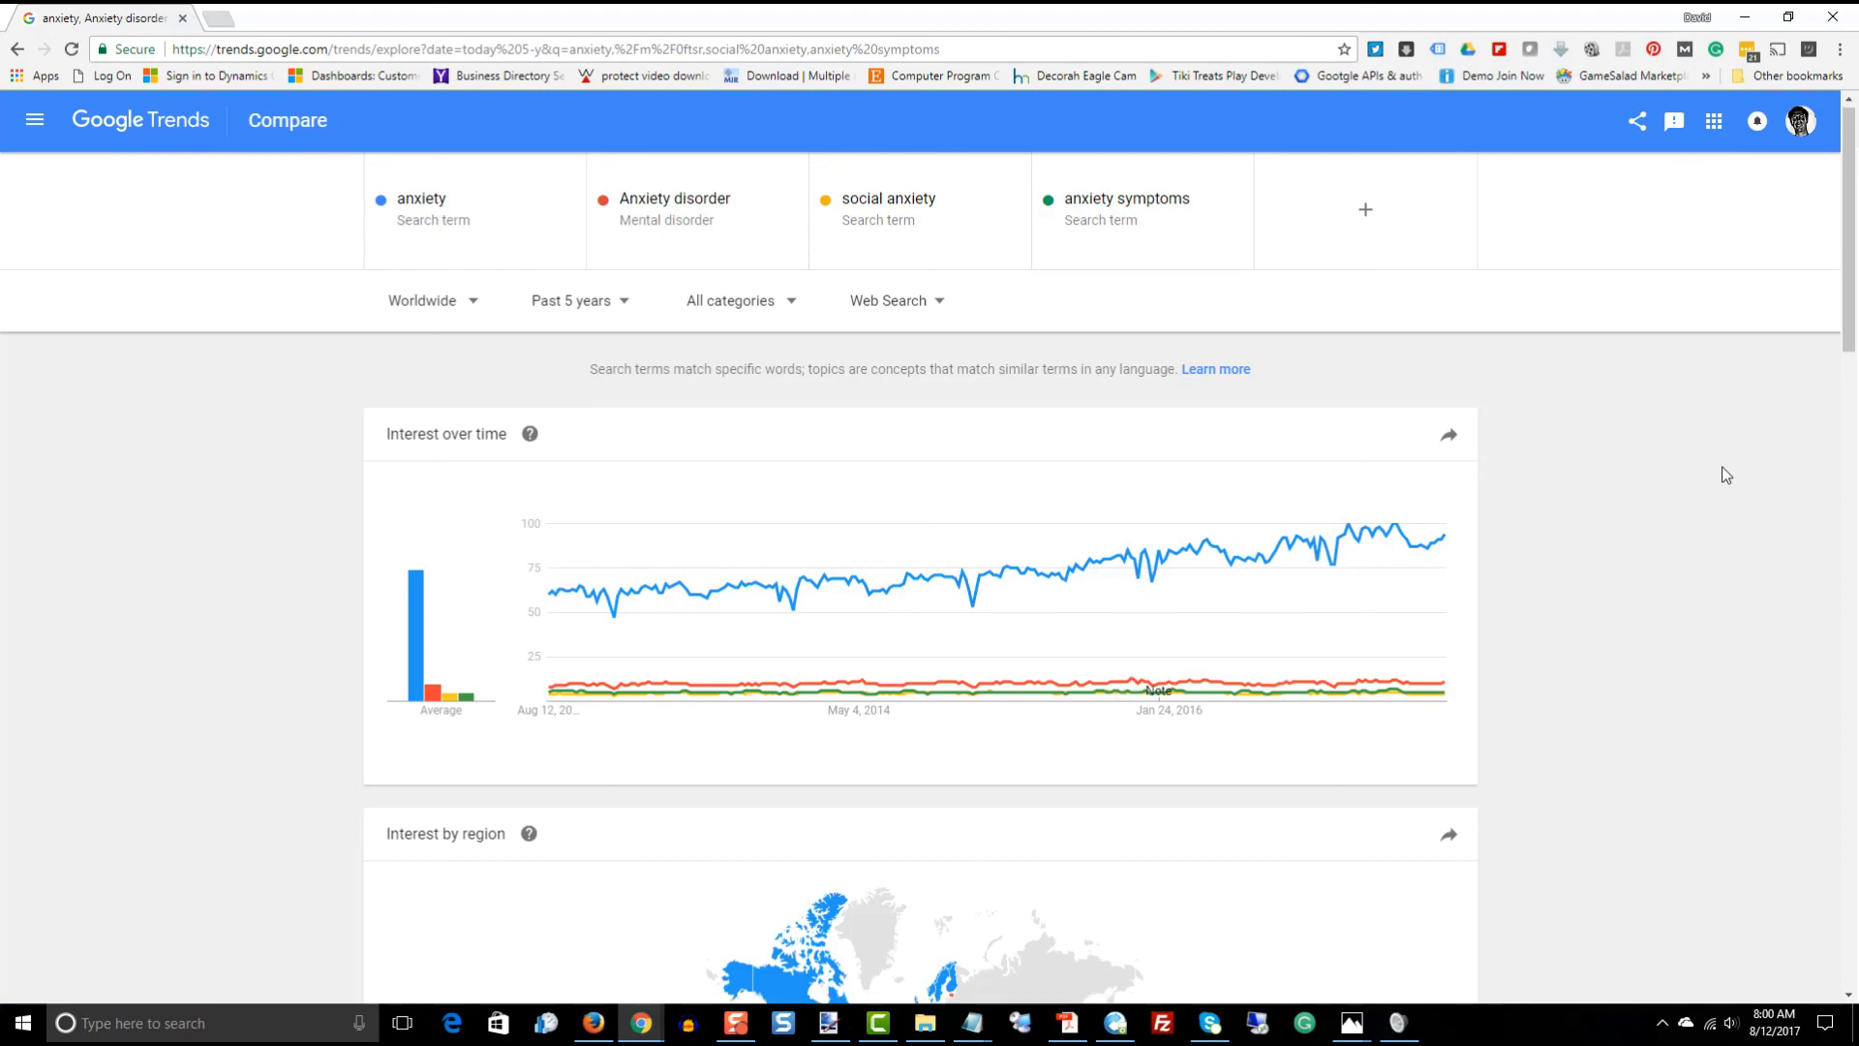
{"action": "scroll", "coordinate": [1726, 475], "scroll_direction": "down", "scroll_amount": 4}
{"action": "scroll", "coordinate": [1726, 475], "scroll_direction": "down", "scroll_amount": 2}
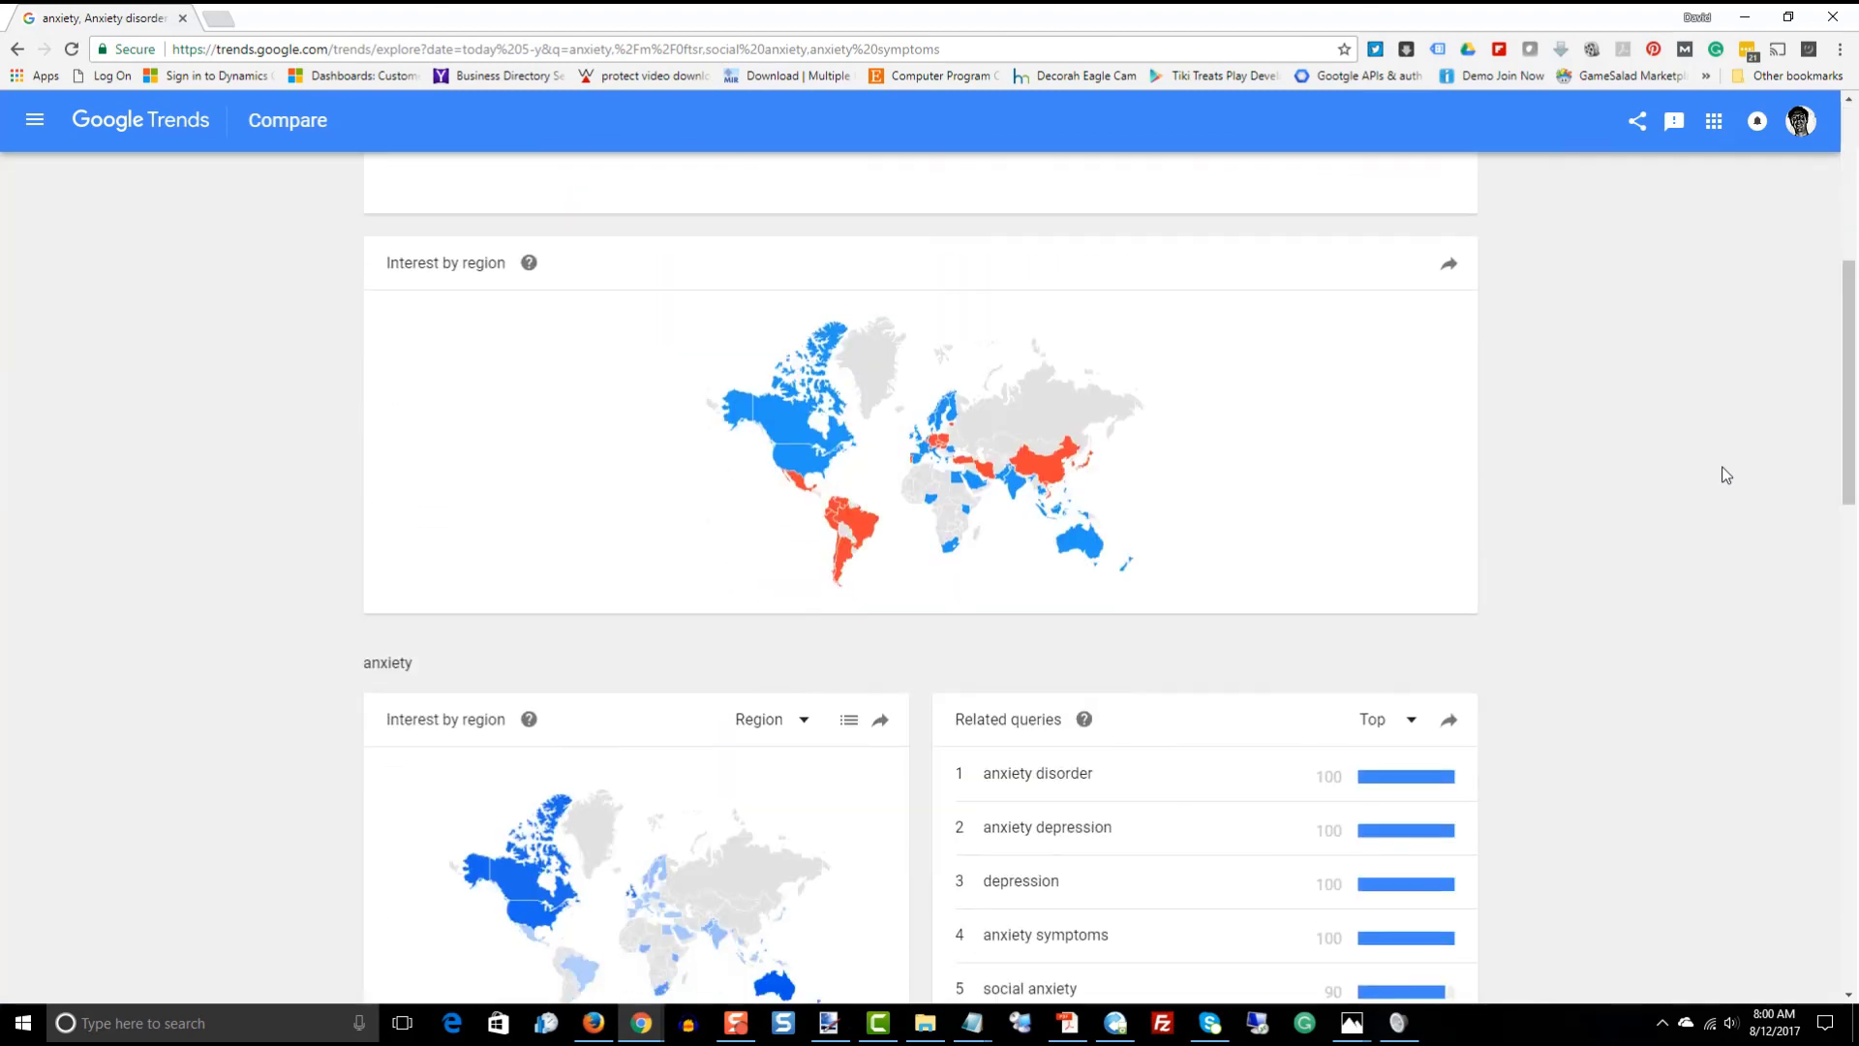
{"action": "scroll", "coordinate": [1726, 474], "scroll_direction": "up", "scroll_amount": 3}
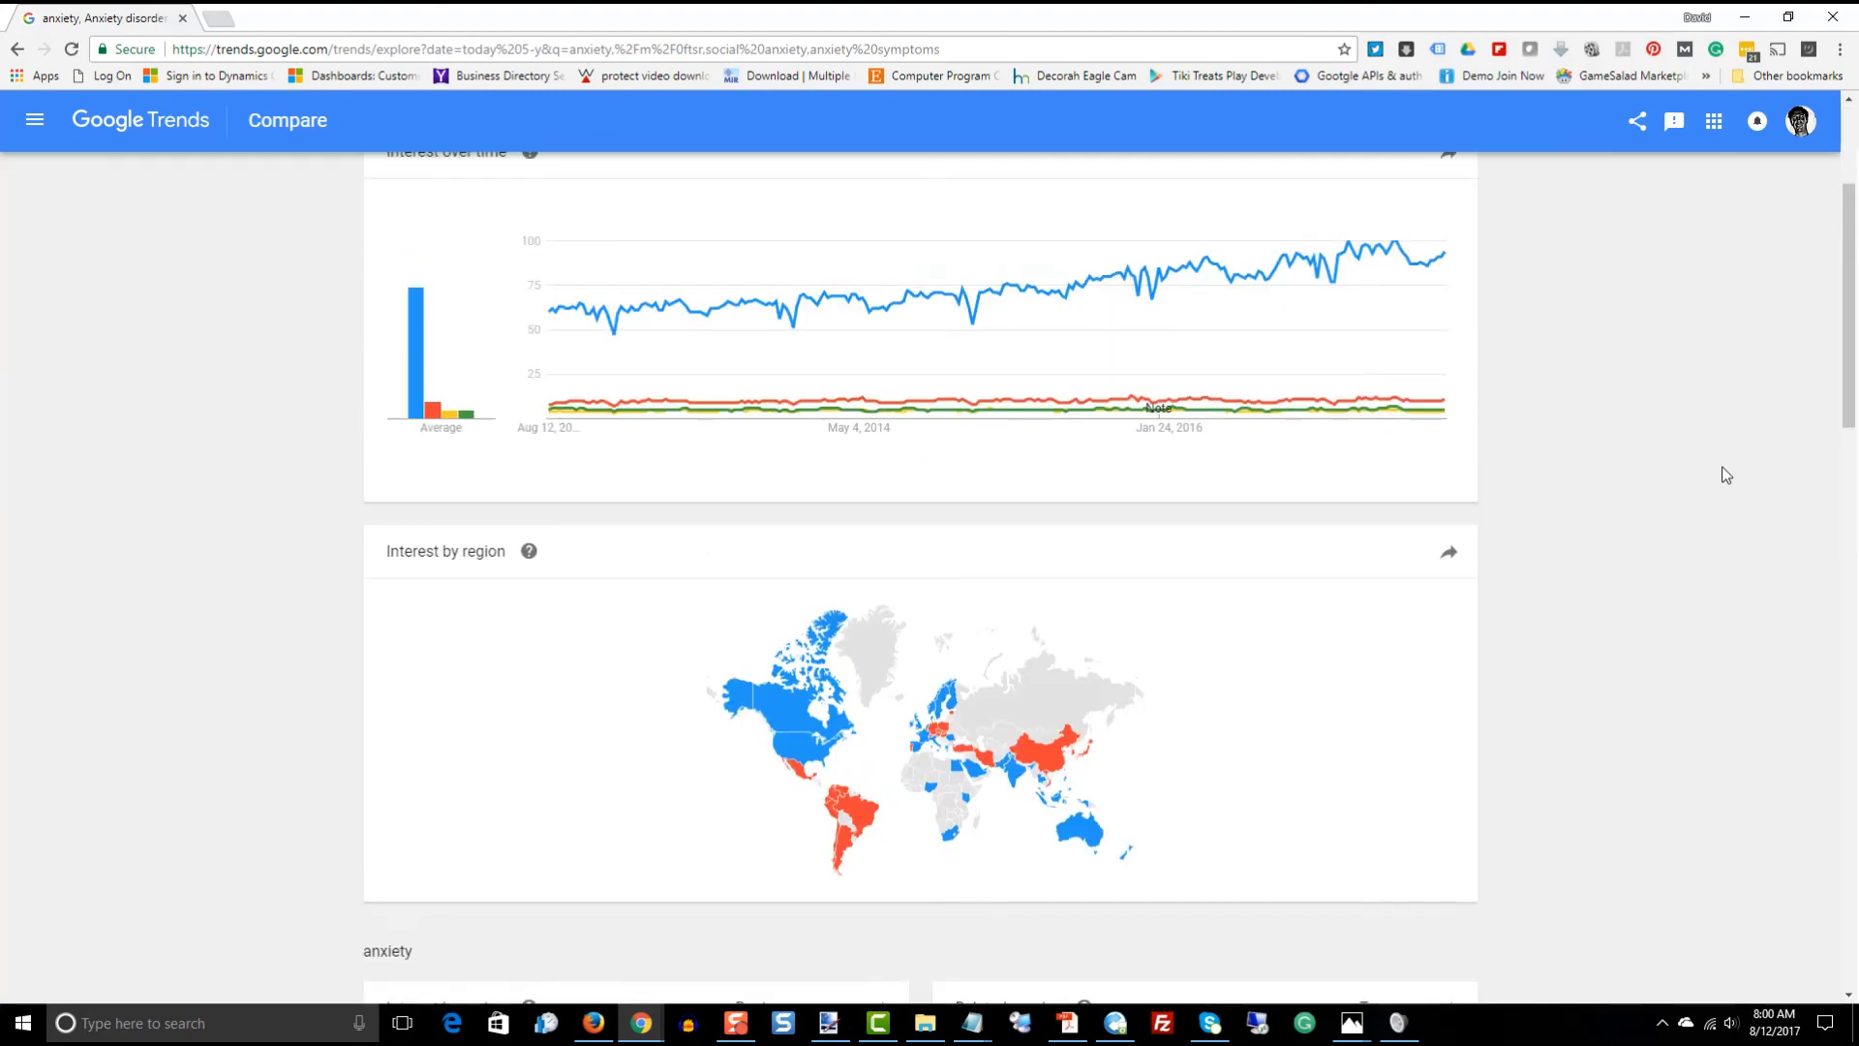
{"action": "scroll", "coordinate": [1731, 362], "scroll_direction": "up", "scroll_amount": 3}
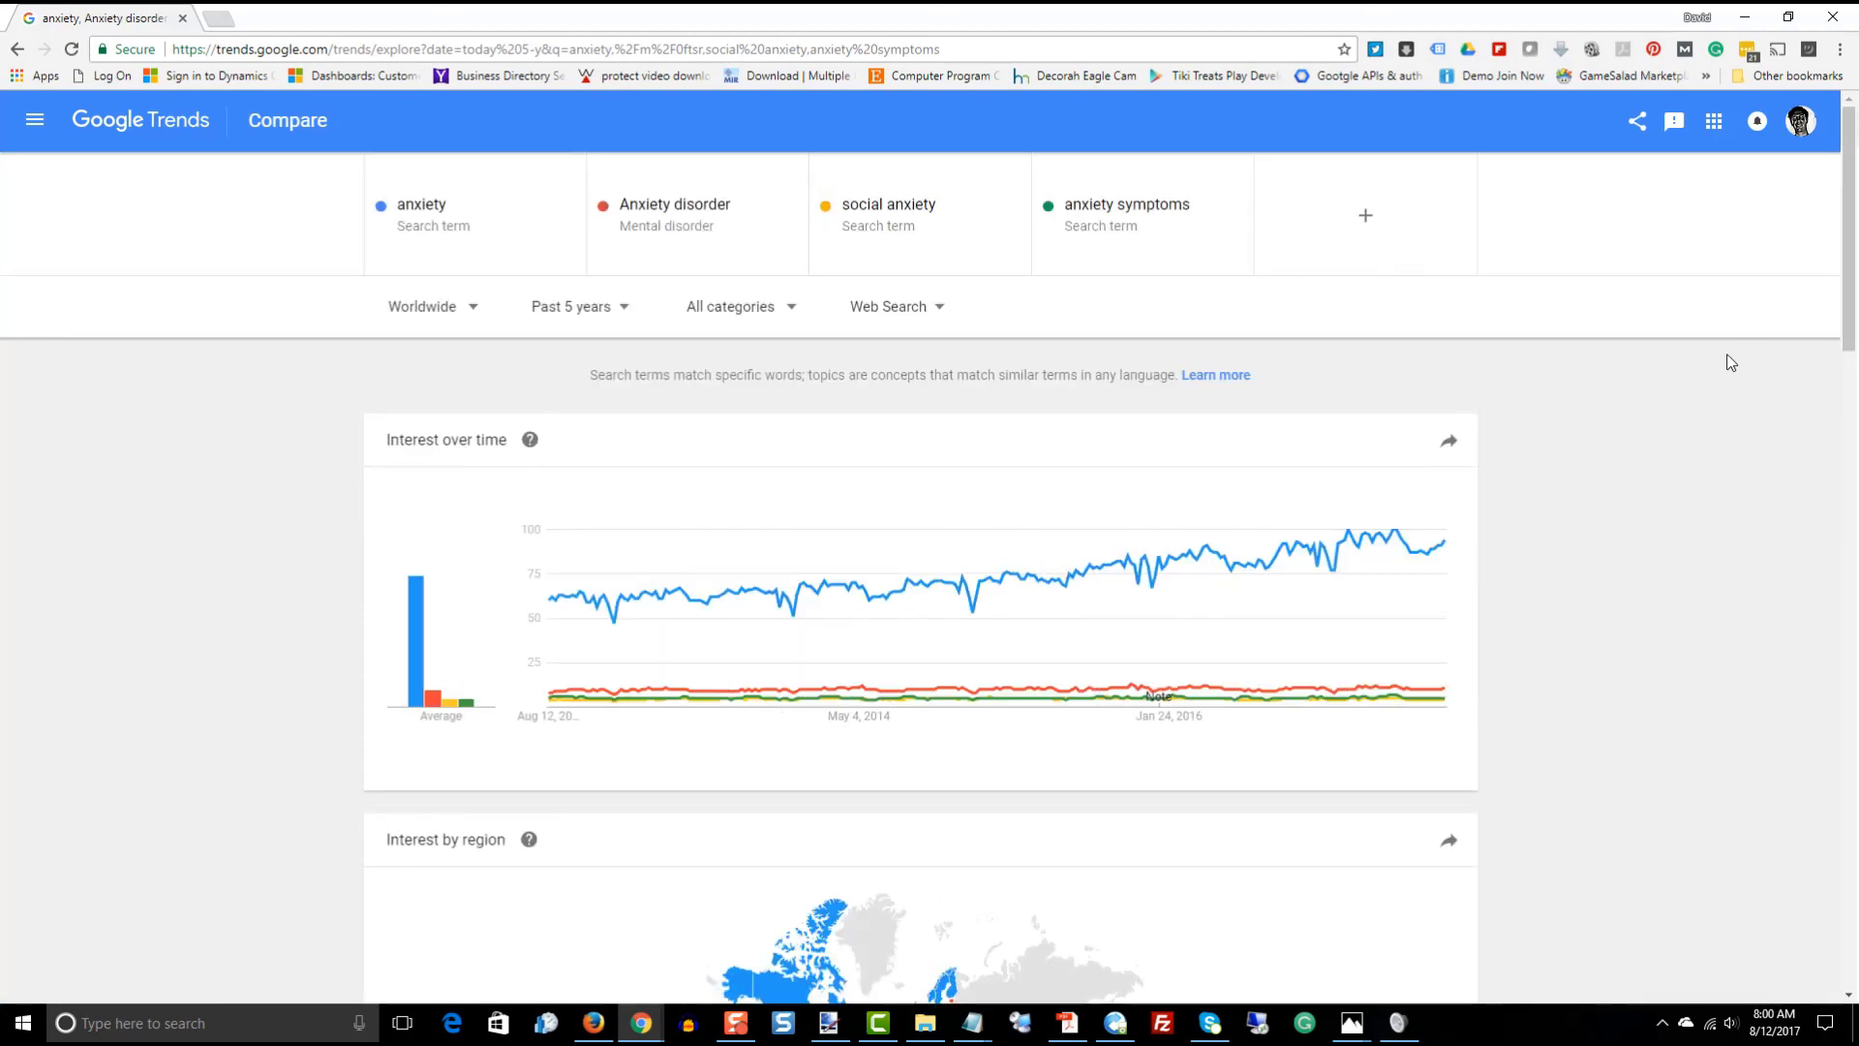